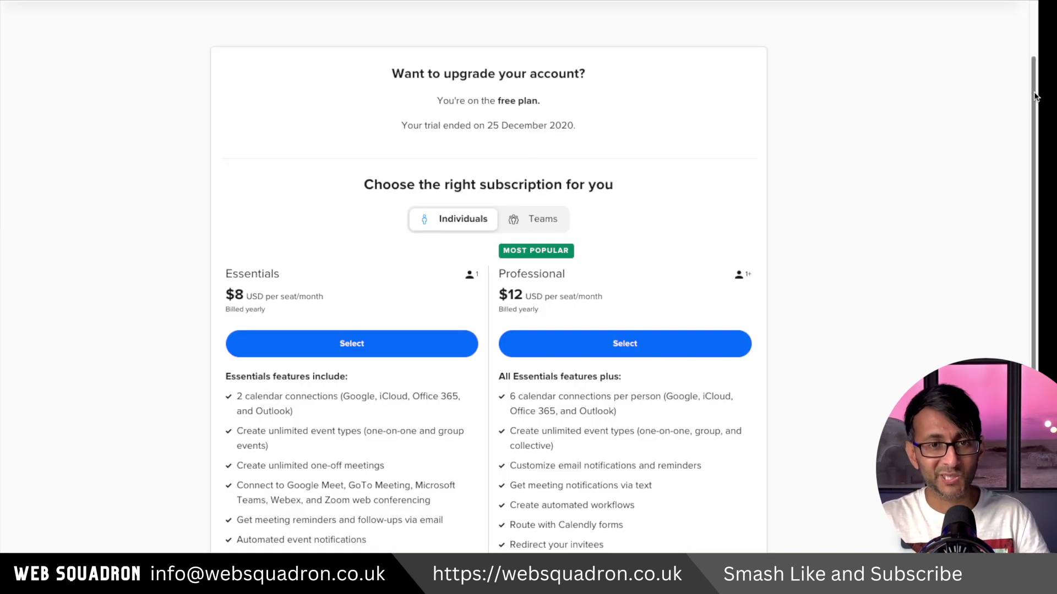
# Step: Bring up the Individuals plans comparing Essentials at $8 and Professional at $12 per seat monthly
pyautogui.moveTo(1039, 96); pyautogui.dragTo(1042, 189)
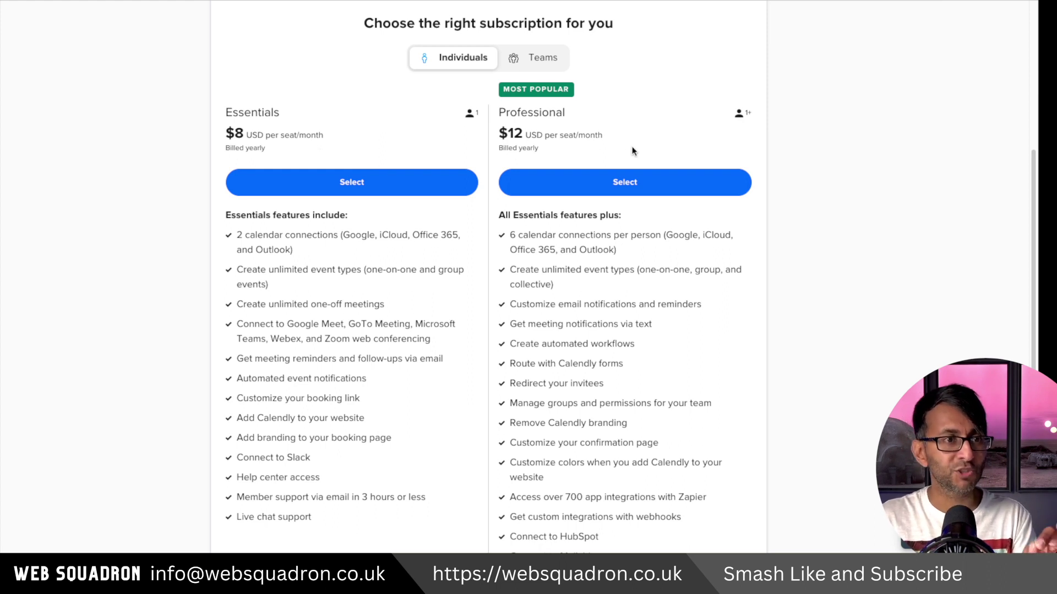
# Step: Scroll through the Professional plan's feature list on the pricing page
pyautogui.scroll(-3, 985, 193)
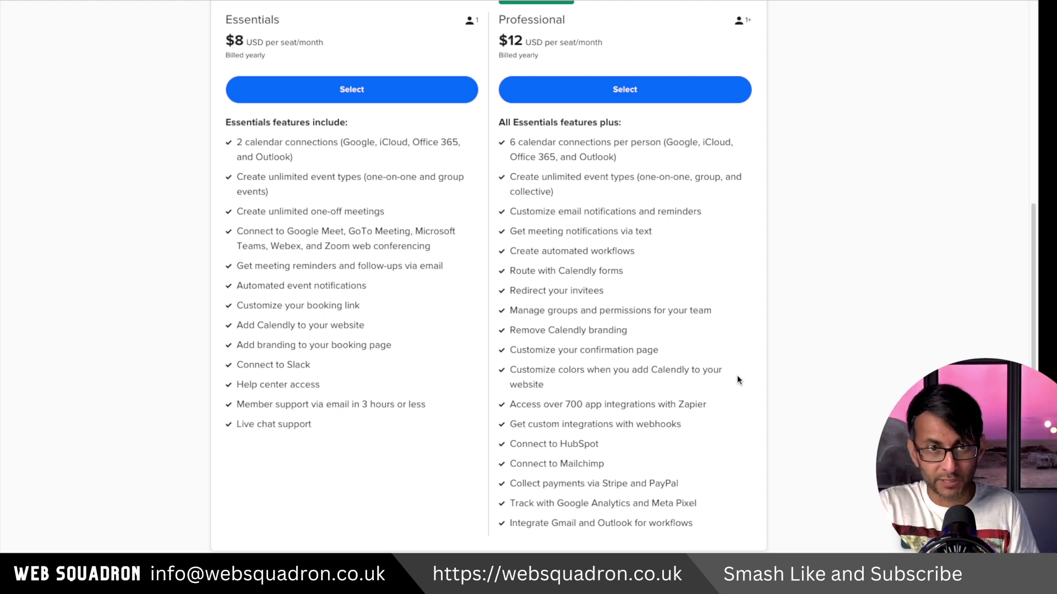
pyautogui.scroll(1, 856, 302)
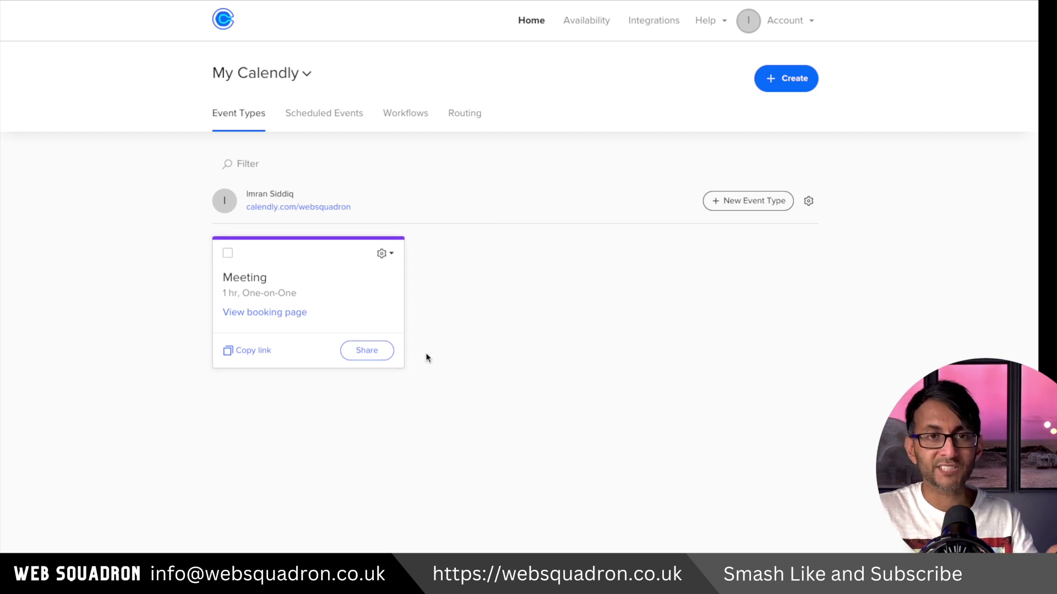
# Step: Upload the Web Squadron logo, turn off Calendly branding, save, then go to Availability
pyautogui.click(812, 22)
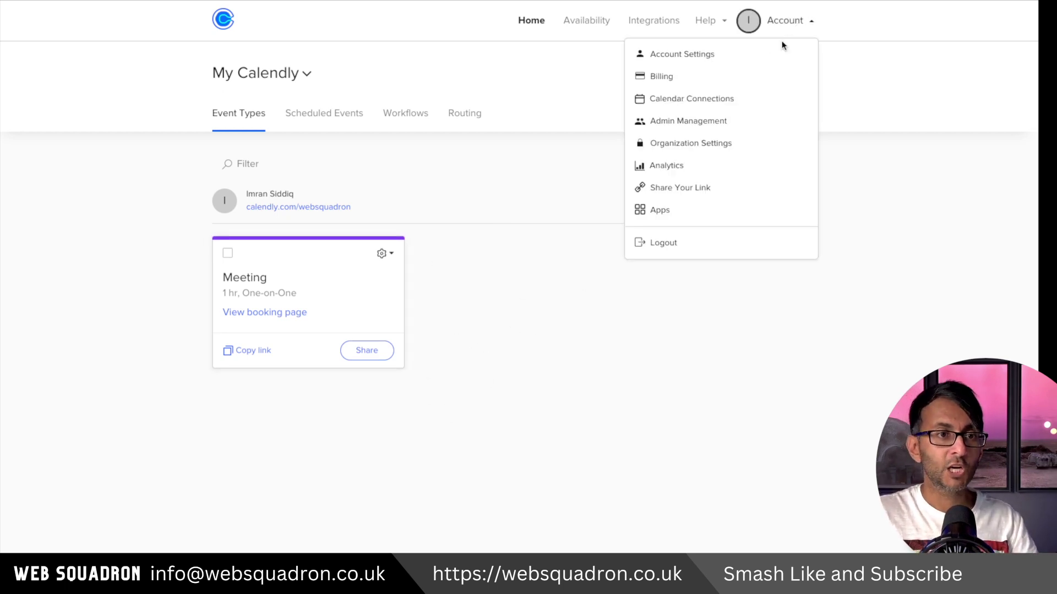
pyautogui.click(708, 55)
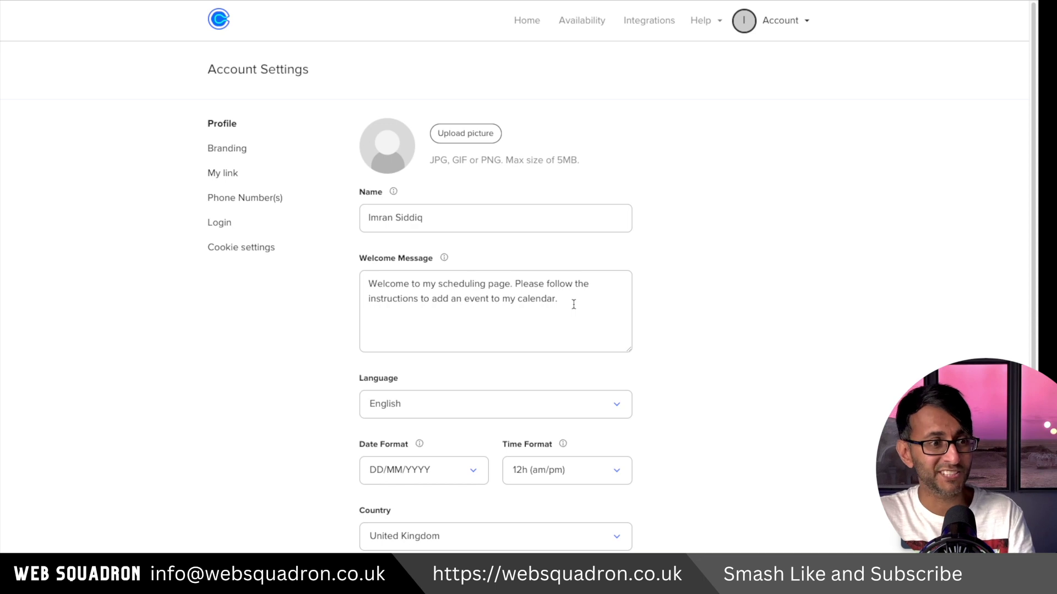
pyautogui.click(243, 154)
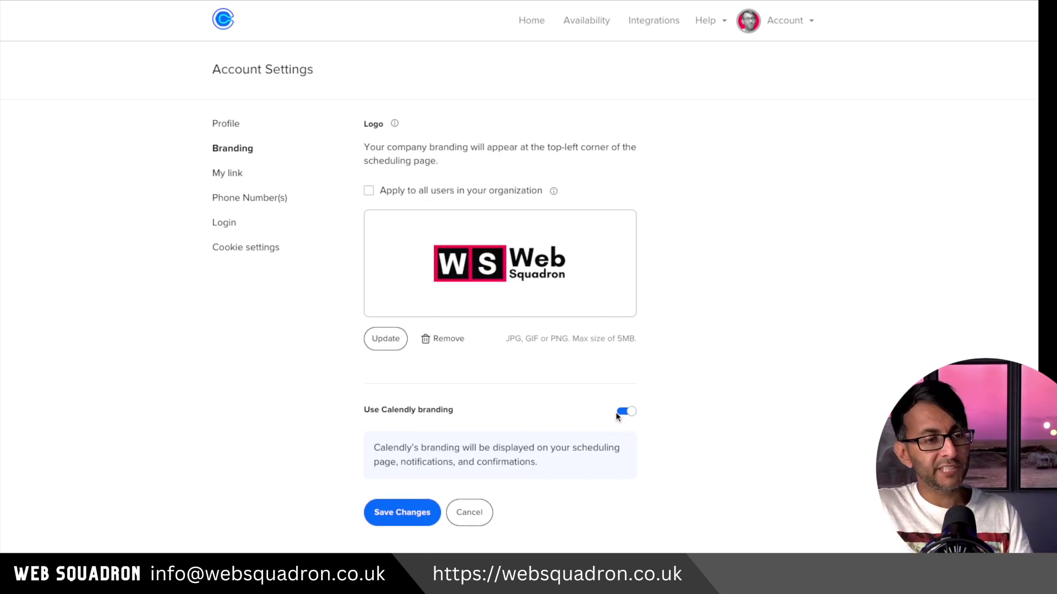
pyautogui.click(621, 413)
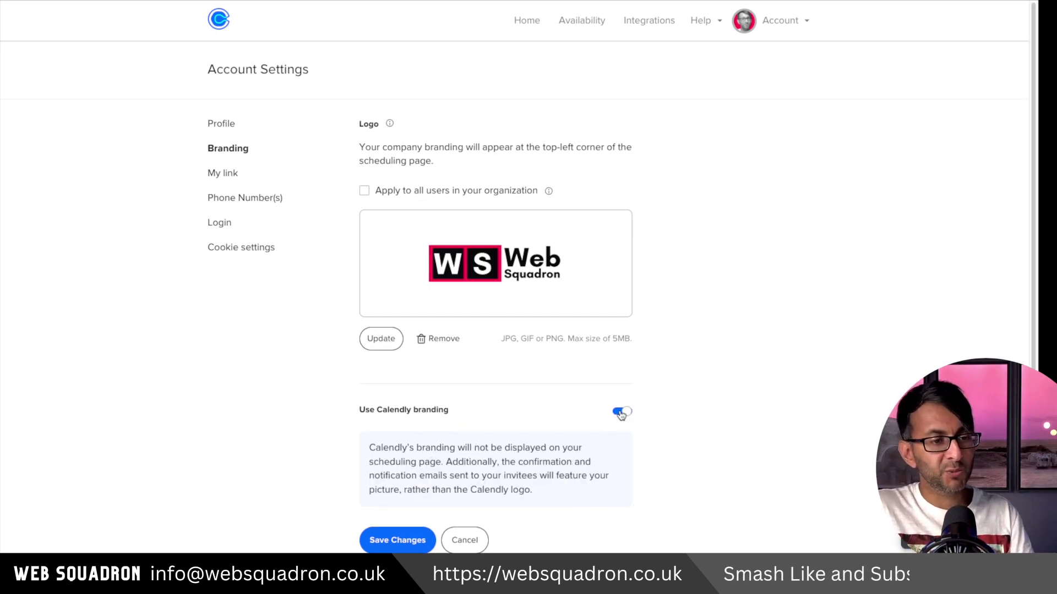
pyautogui.click(416, 529)
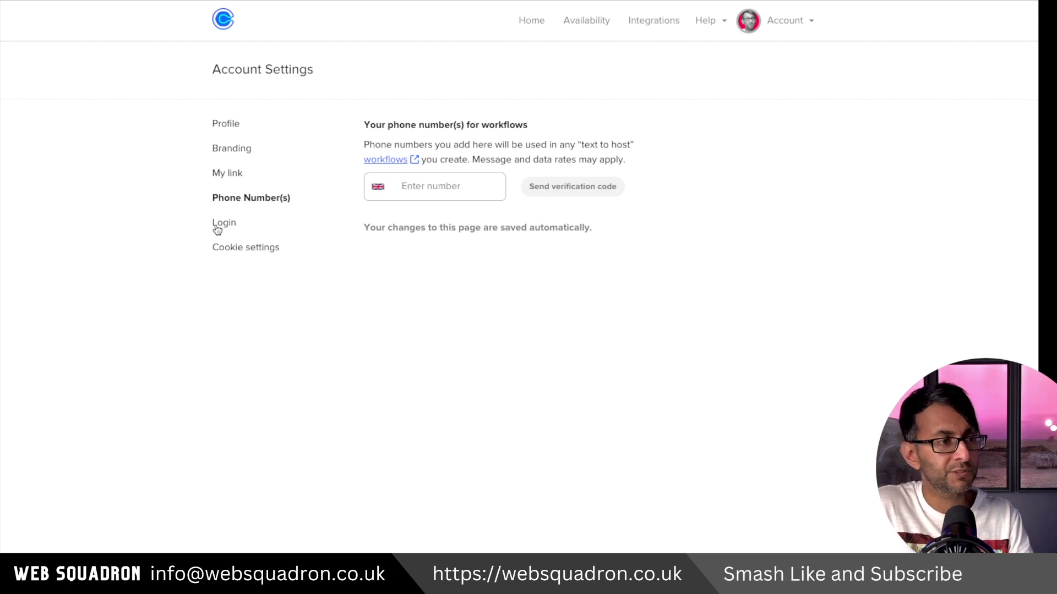
pyautogui.click(531, 20)
pyautogui.click(580, 22)
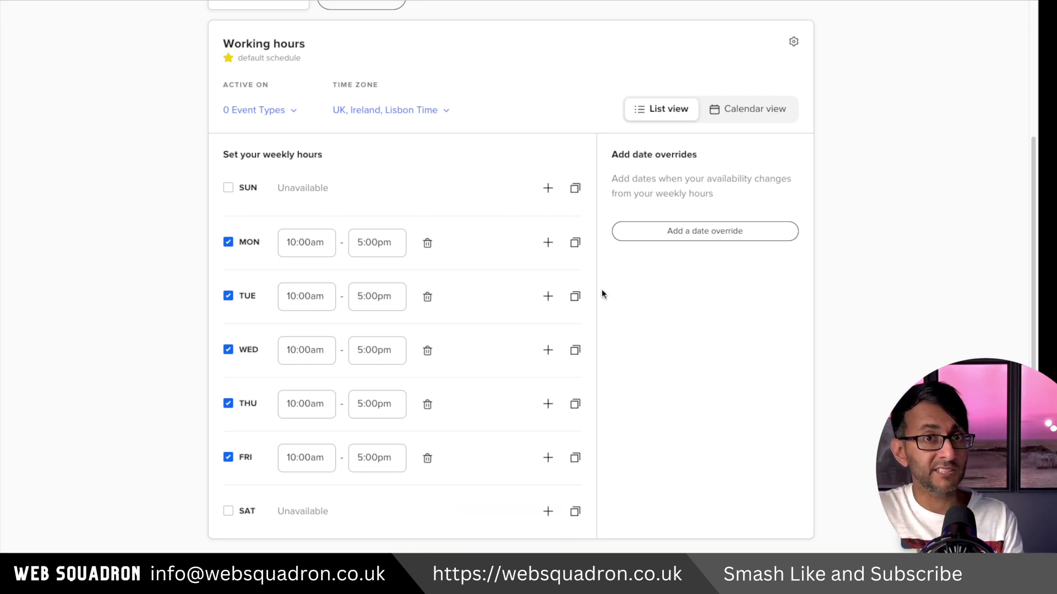
# Step: Split Monday's hours into 10–11am, 12–1pm and 2–4pm, leaving weekends unavailable
pyautogui.click(229, 187)
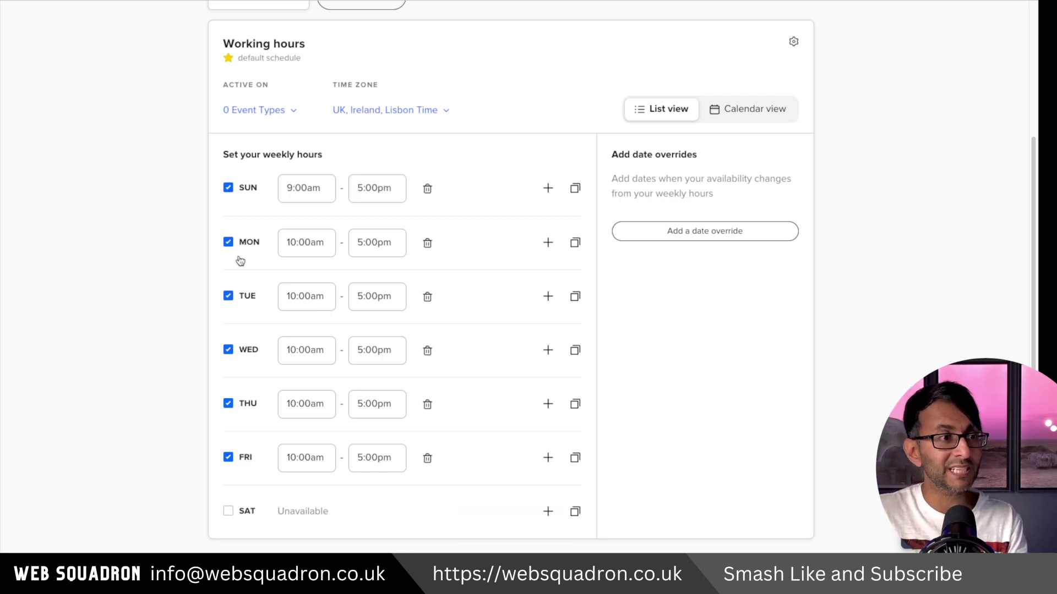
pyautogui.click(229, 511)
pyautogui.click(228, 511)
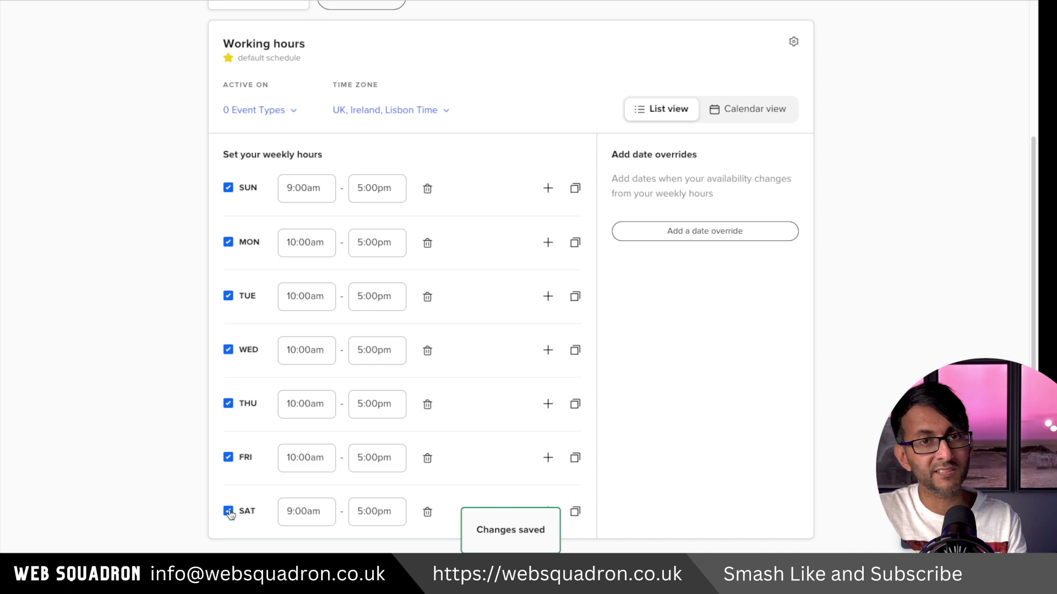
pyautogui.click(228, 187)
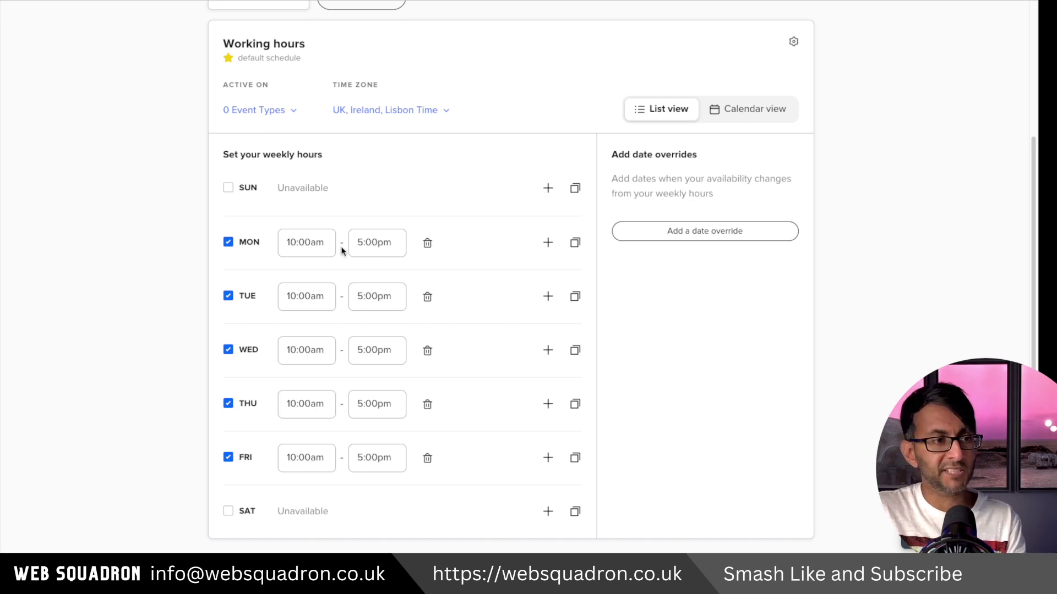
pyautogui.click(548, 243)
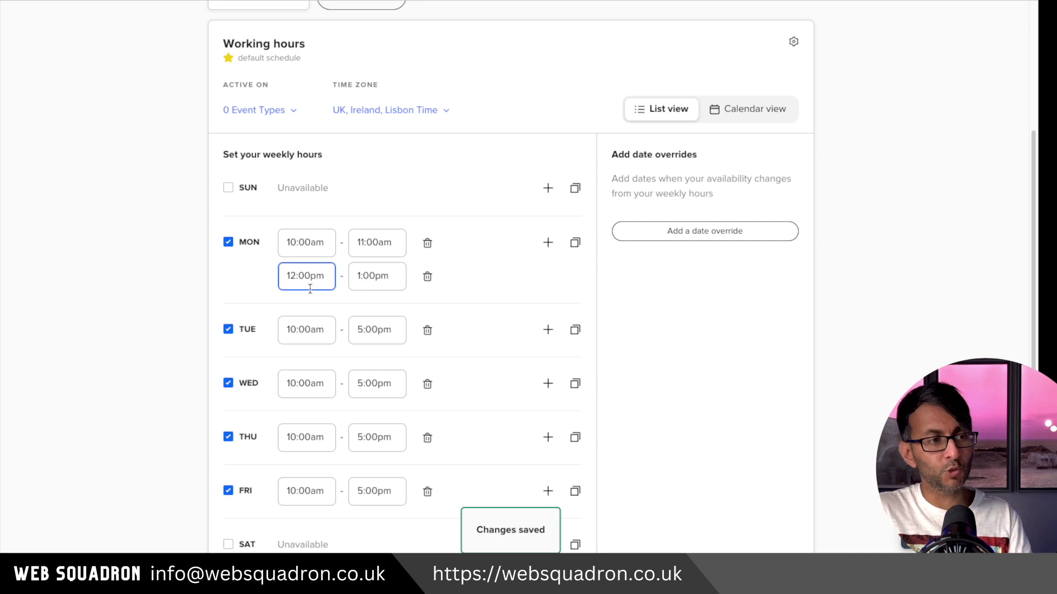
pyautogui.click(548, 243)
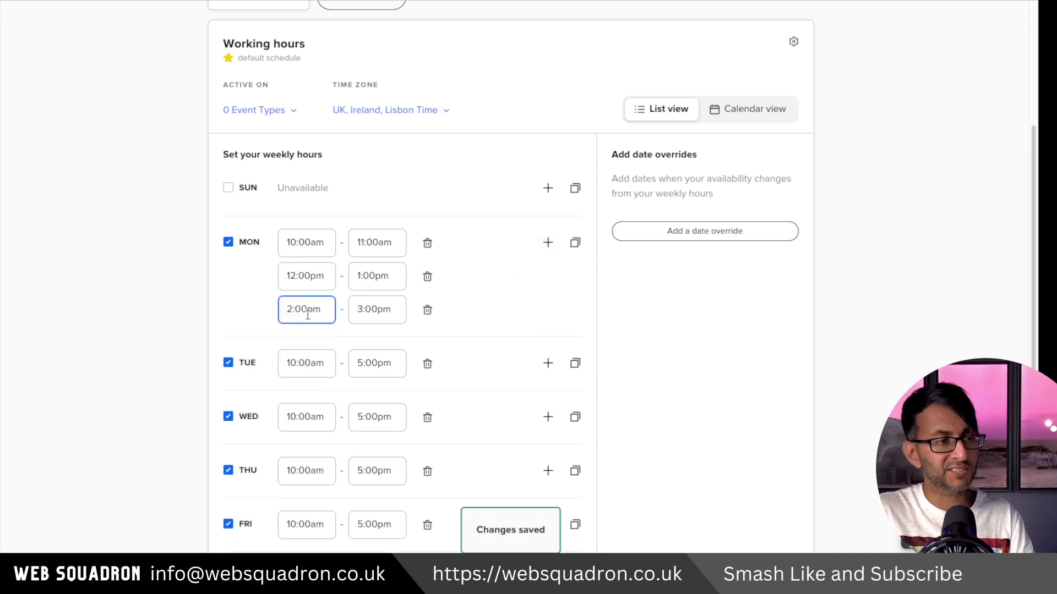
pyautogui.click(363, 310)
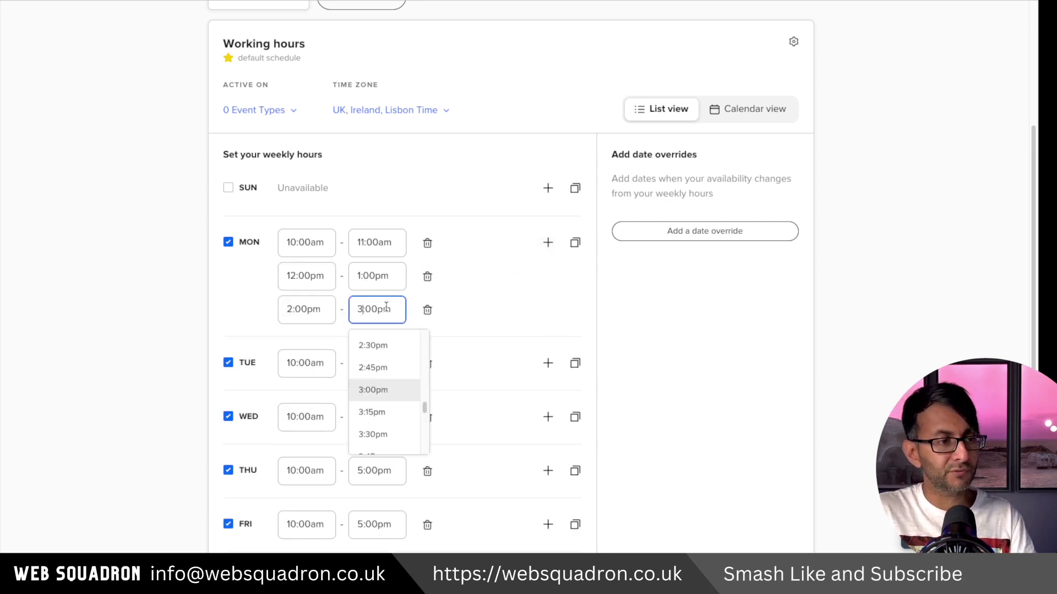
pyautogui.doubleClick(362, 310)
pyautogui.write('4')
pyautogui.press('Return')
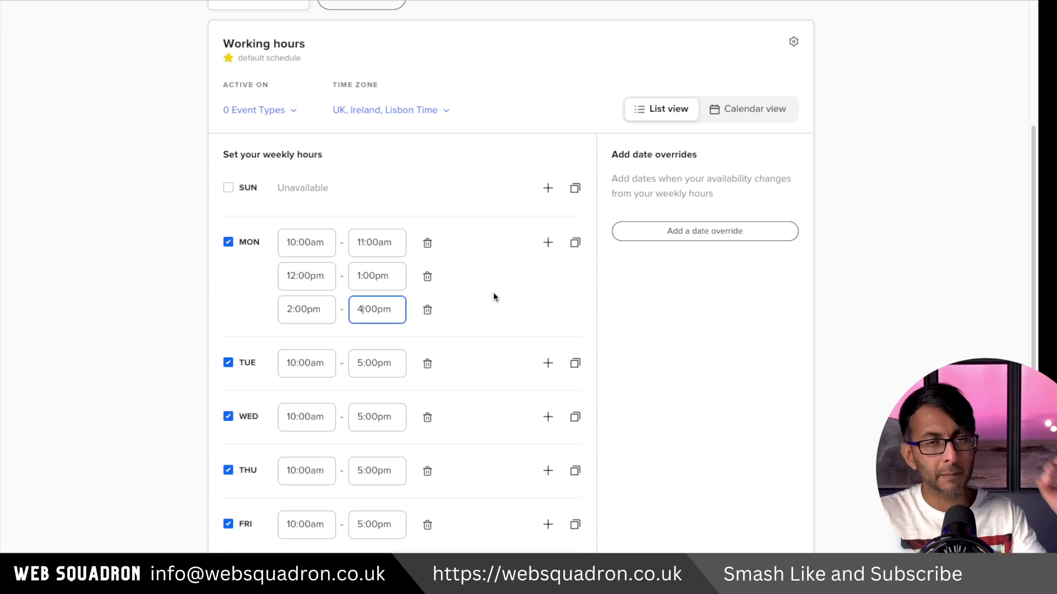
# Step: Make Tuesday unavailable and copy Monday's split hours to Thursday and Friday
pyautogui.click(228, 363)
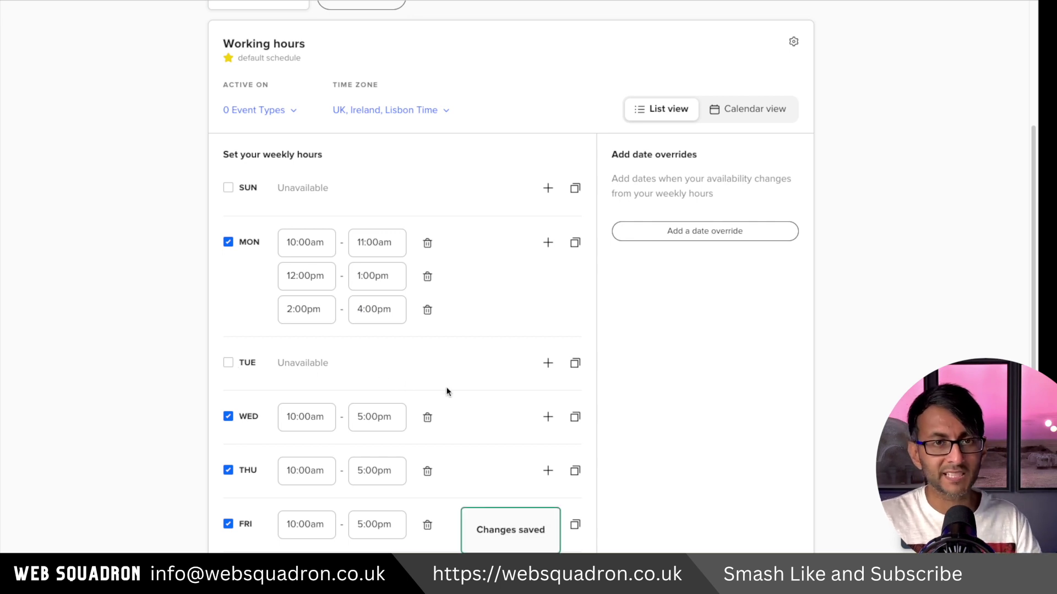
pyautogui.click(576, 244)
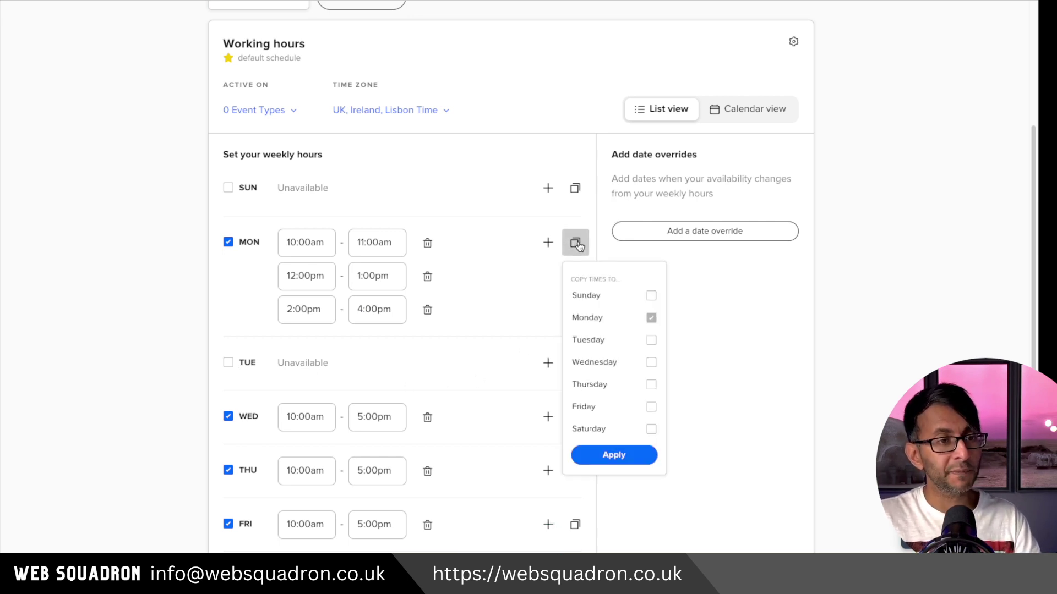
pyautogui.click(651, 384)
pyautogui.click(651, 407)
pyautogui.click(616, 454)
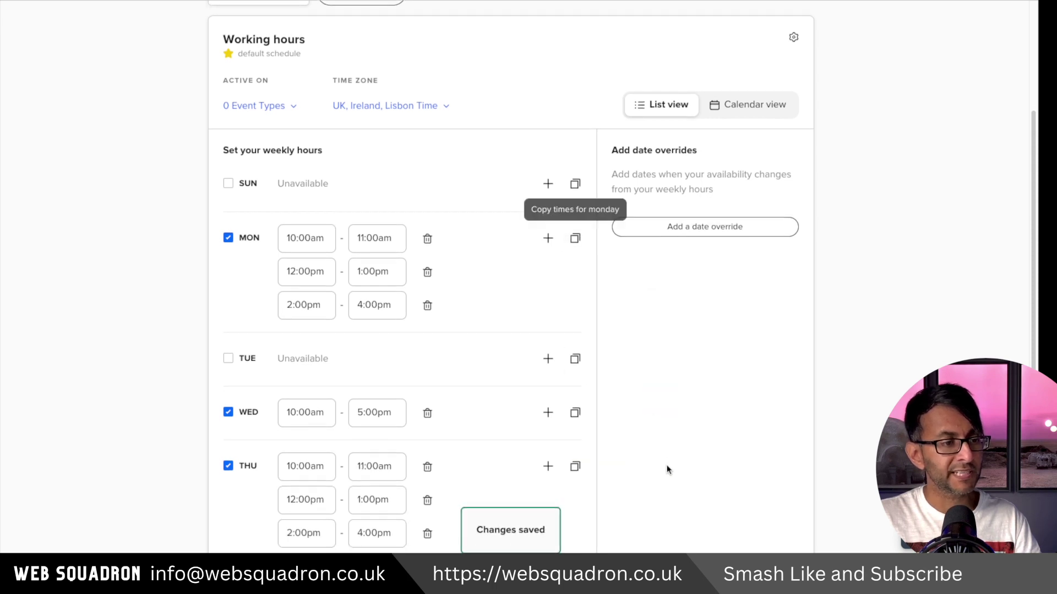
pyautogui.scroll(-4, 667, 468)
pyautogui.scroll(2, 667, 469)
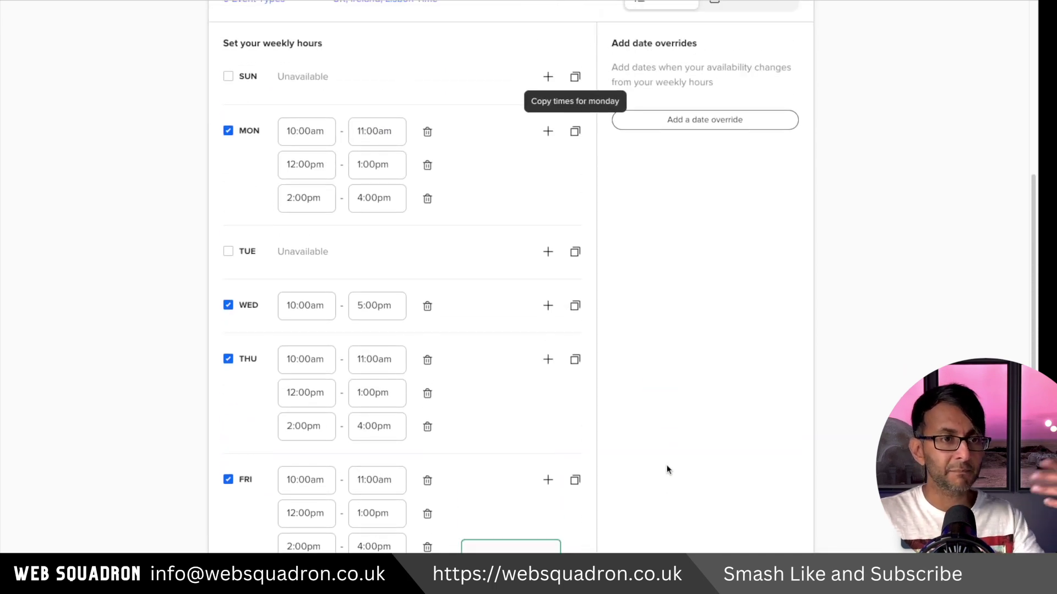
pyautogui.scroll(4, 668, 469)
pyautogui.scroll(-1, 688, 350)
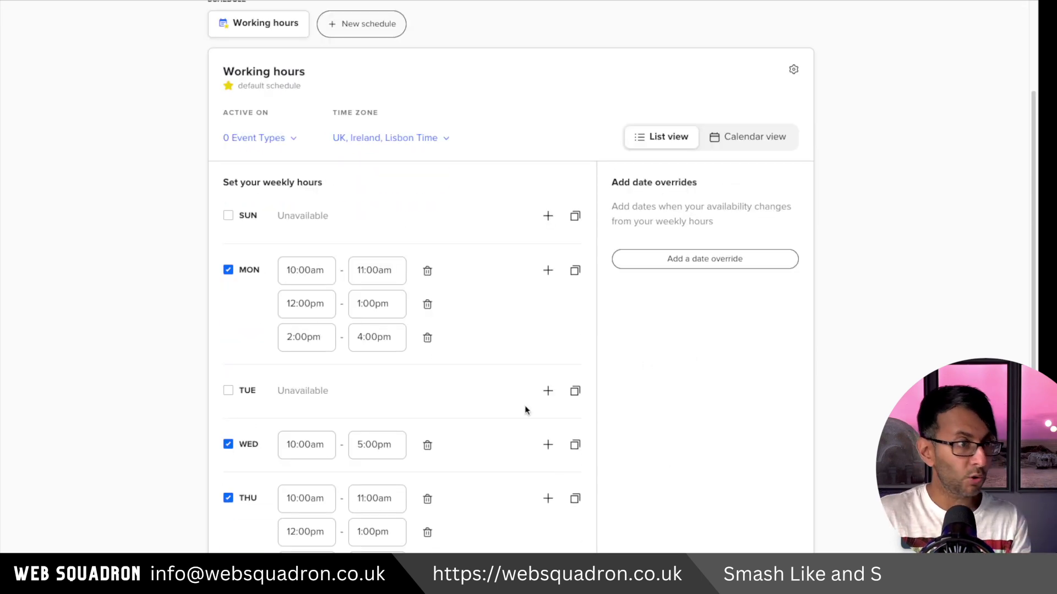
# Step: Add a date override marking 23–27 May 2023 as unavailable
pyautogui.click(733, 262)
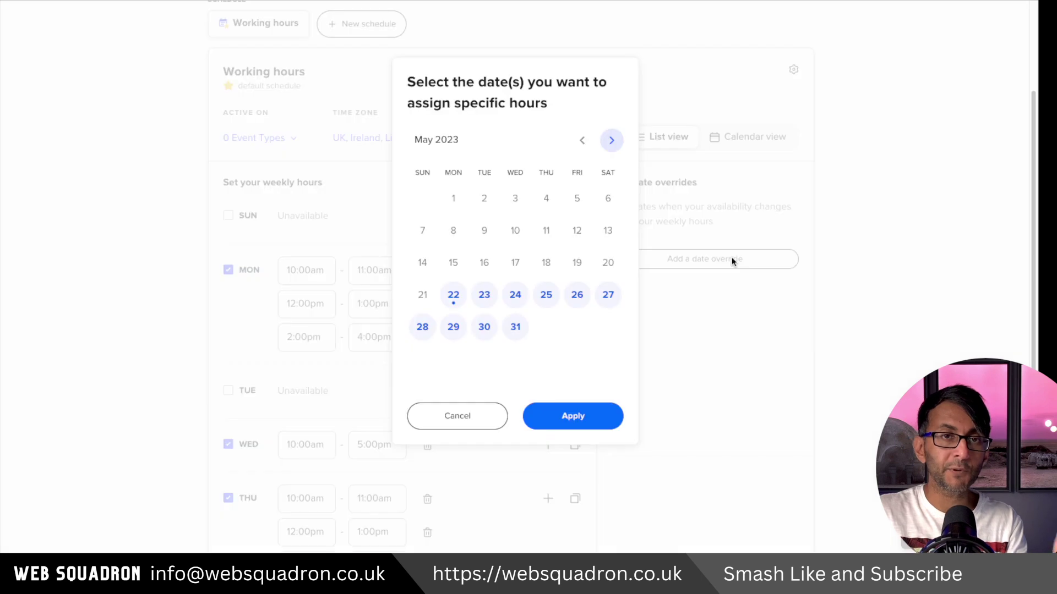
pyautogui.click(487, 298)
pyautogui.click(511, 297)
pyautogui.click(542, 298)
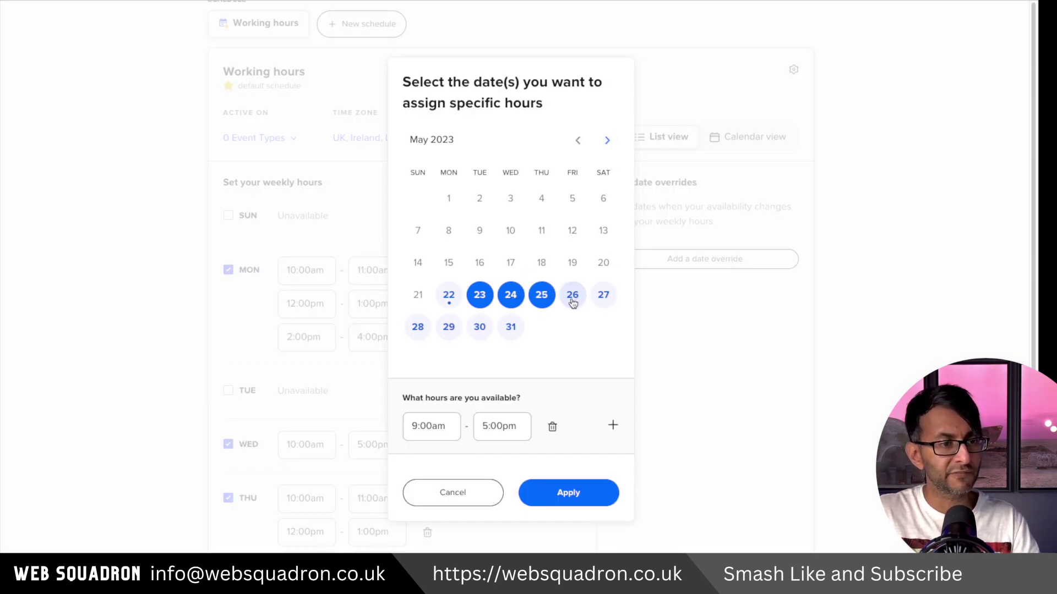
pyautogui.click(573, 302)
pyautogui.click(603, 298)
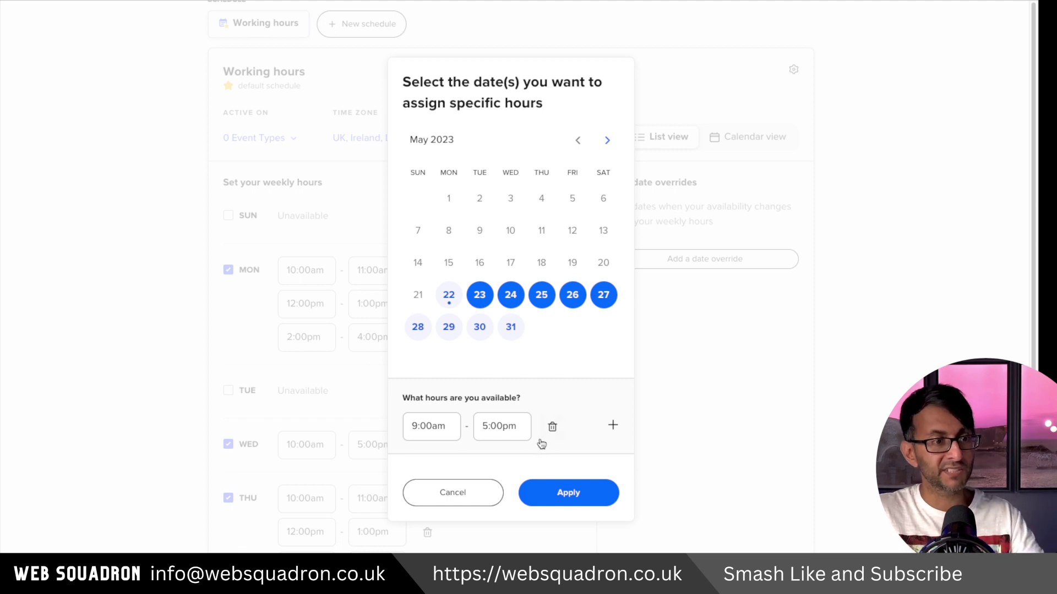
pyautogui.click(552, 428)
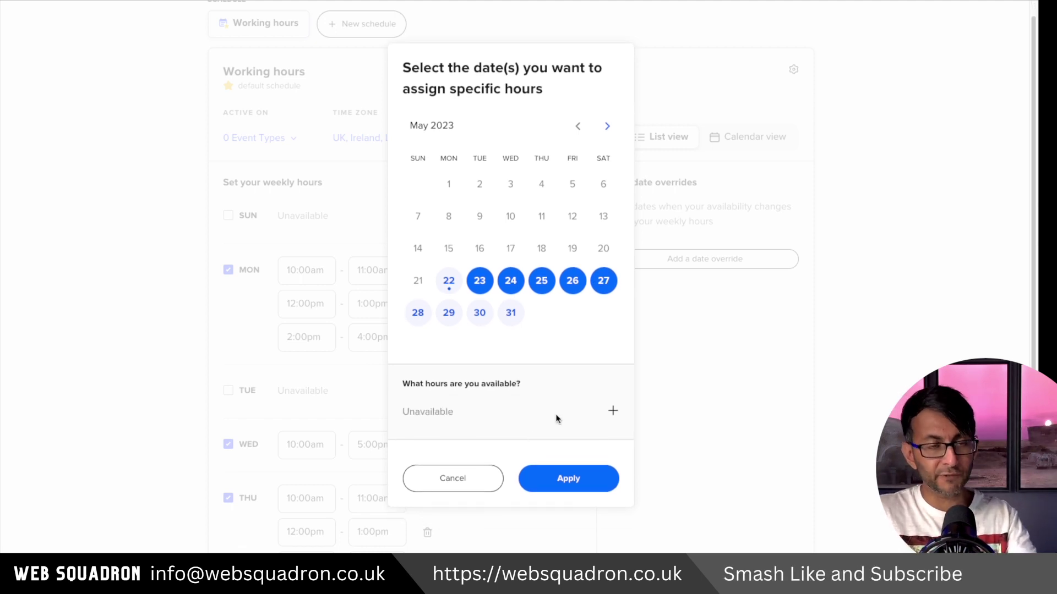
pyautogui.click(575, 481)
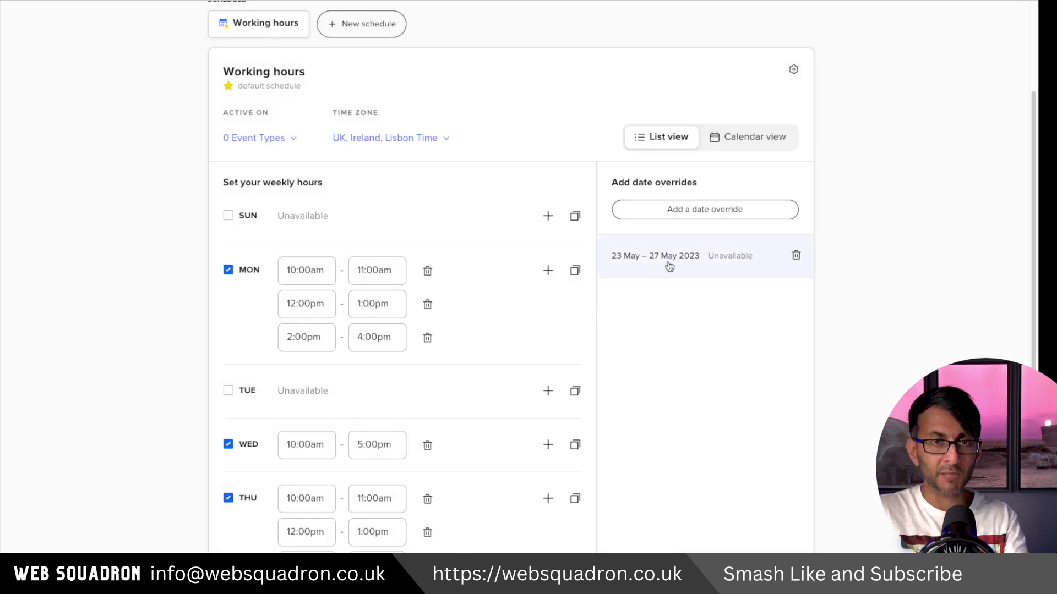
# Step: Add a second override limiting 29 May 2023 to 3:00pm–4:00pm
pyautogui.click(715, 209)
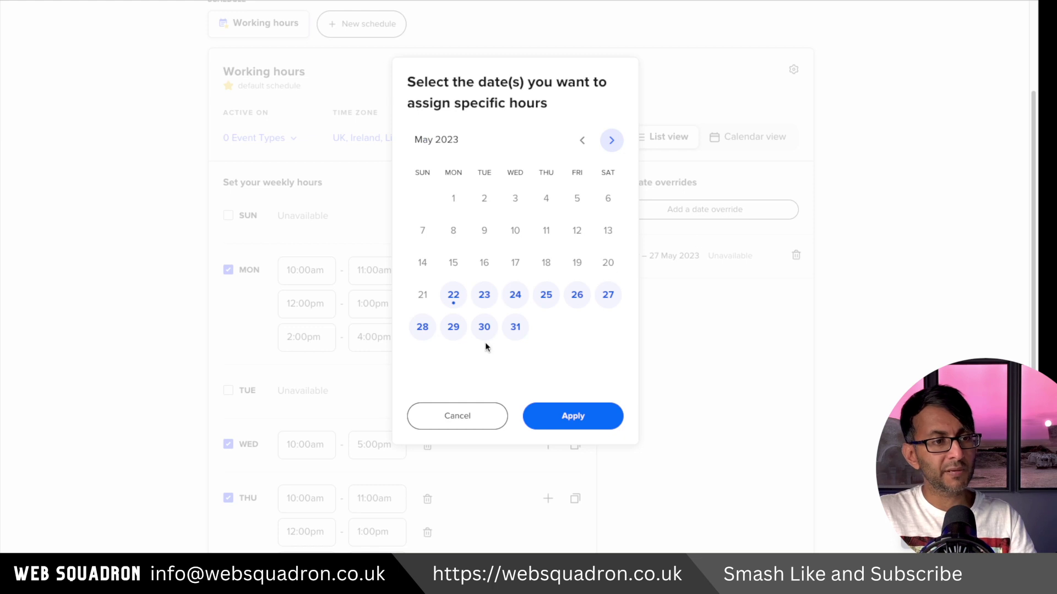
pyautogui.click(422, 329)
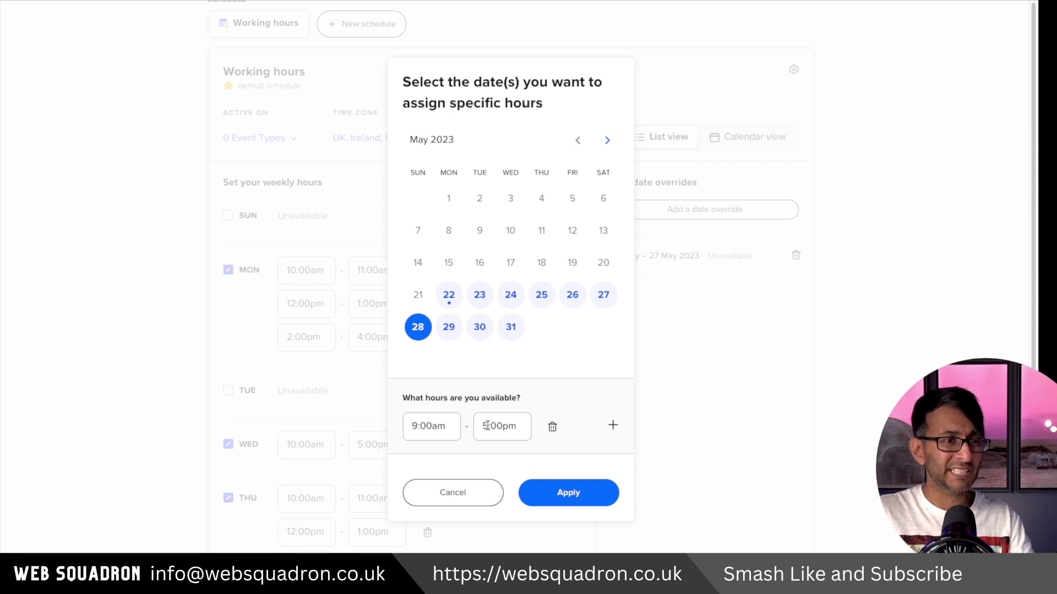
pyautogui.click(449, 328)
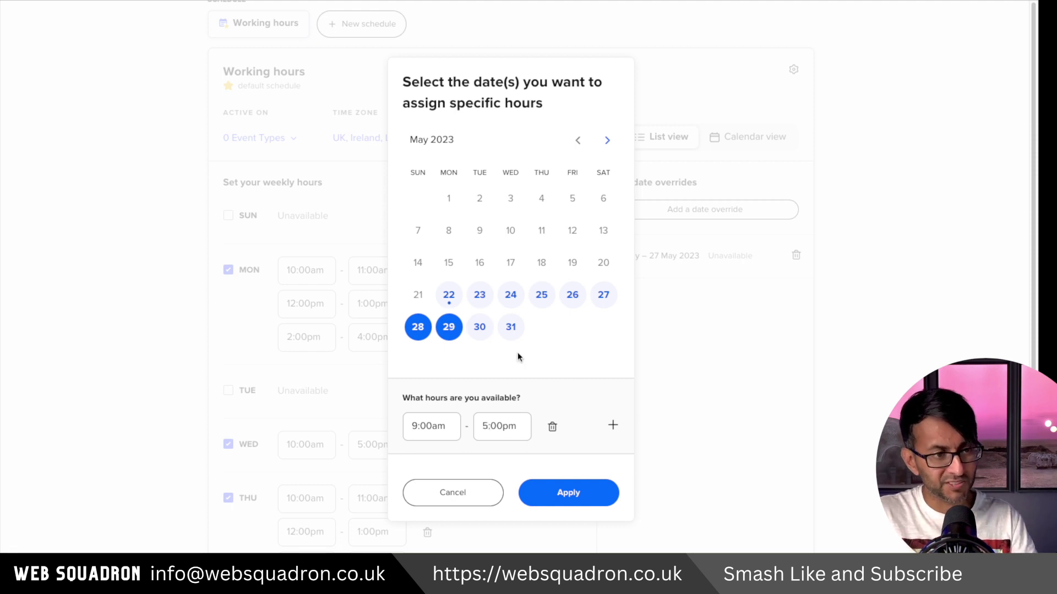
pyautogui.click(410, 335)
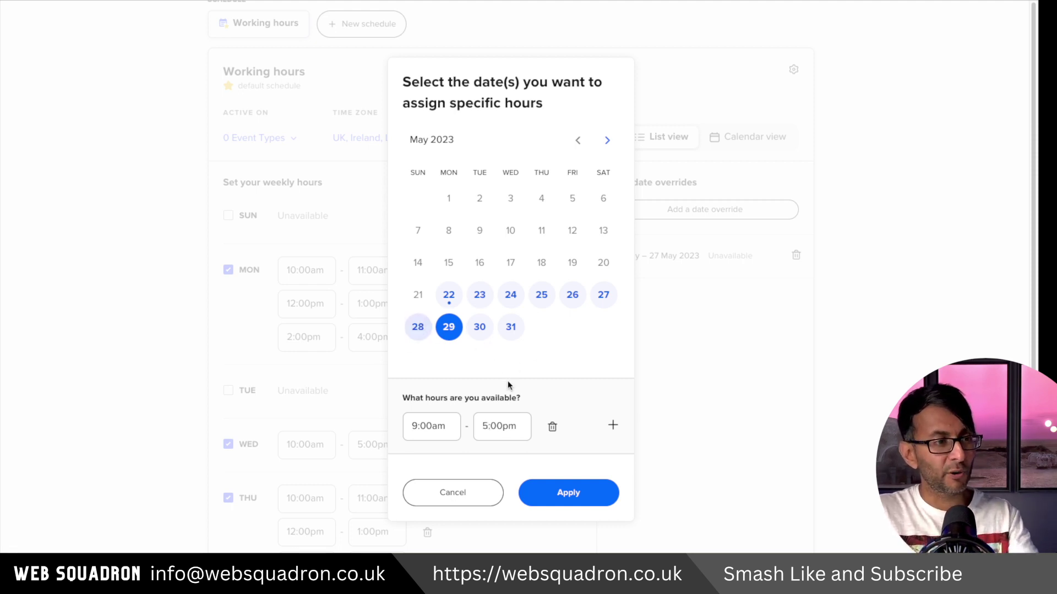
pyautogui.click(404, 428)
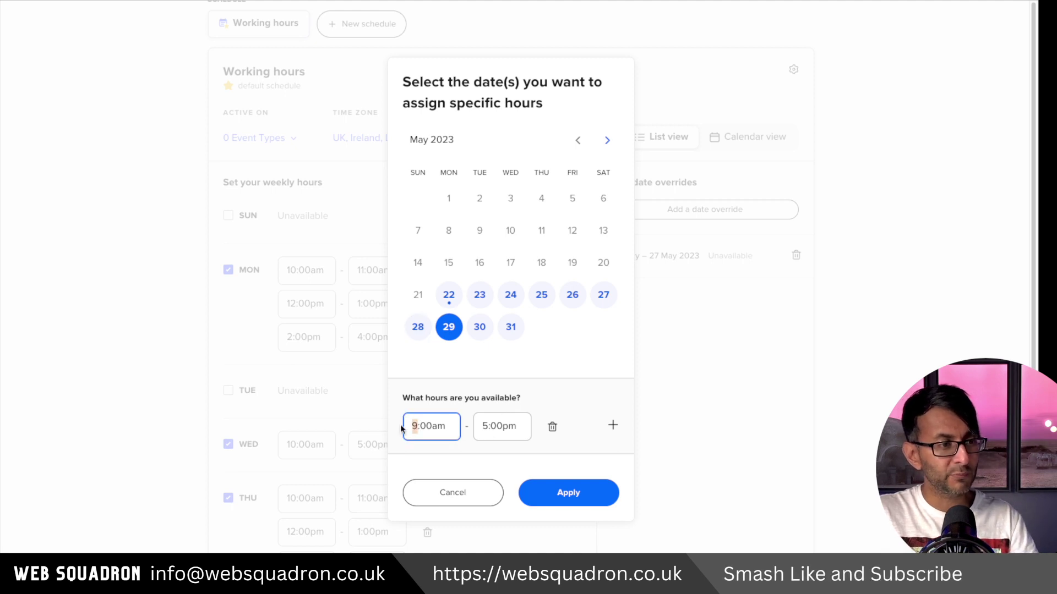
pyautogui.write('3')
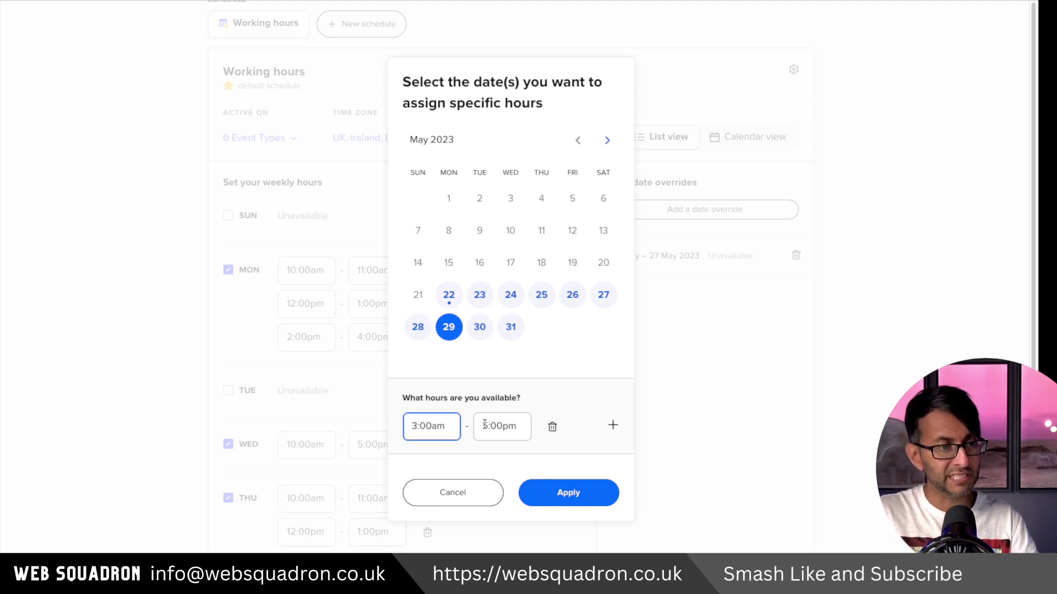
pyautogui.click(489, 424)
pyautogui.write('4')
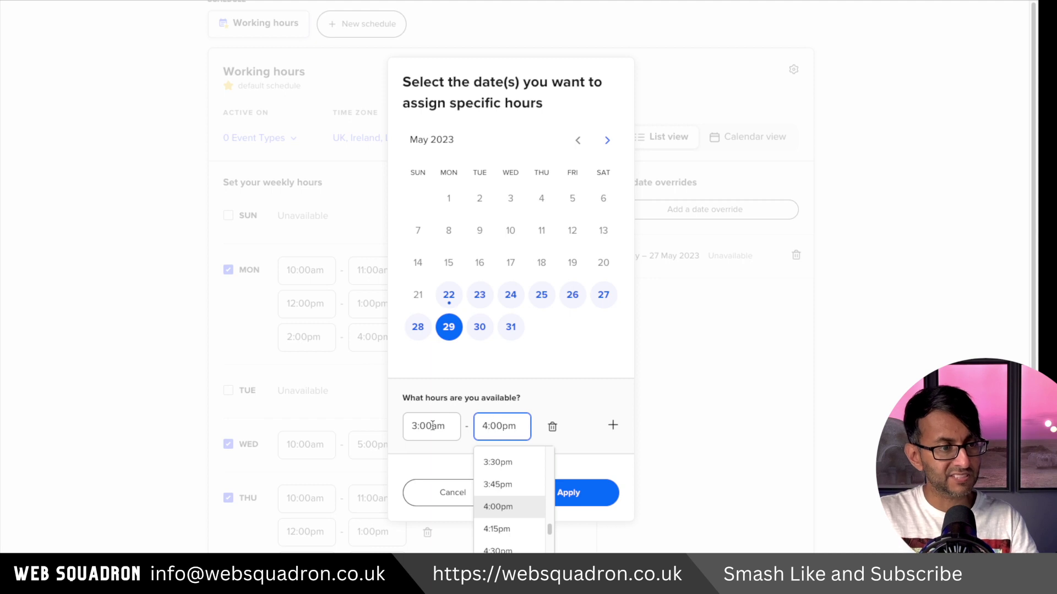
pyautogui.press('Return')
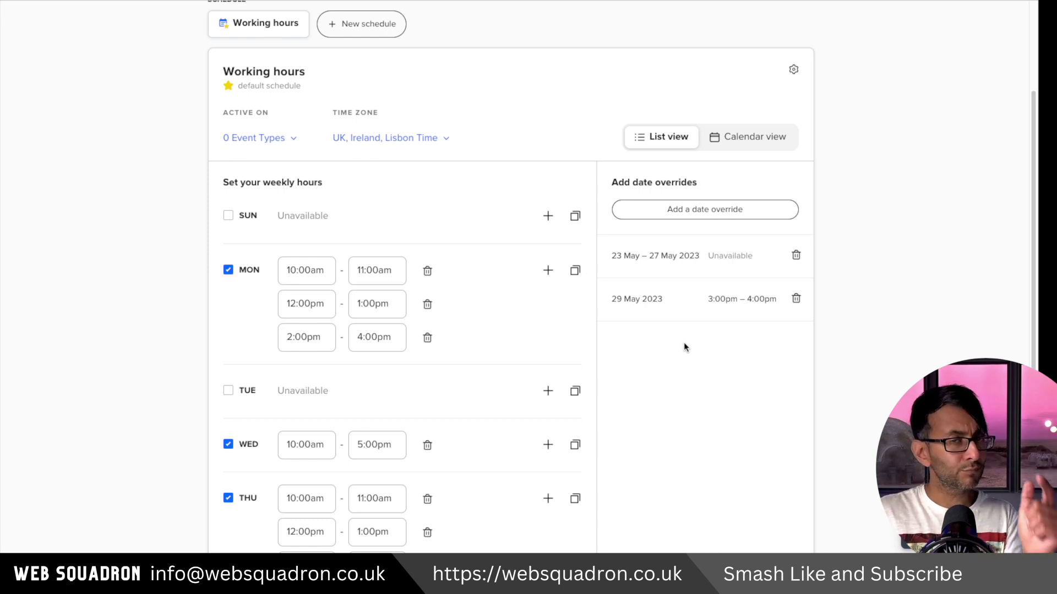
pyautogui.scroll(-1, 292, 142)
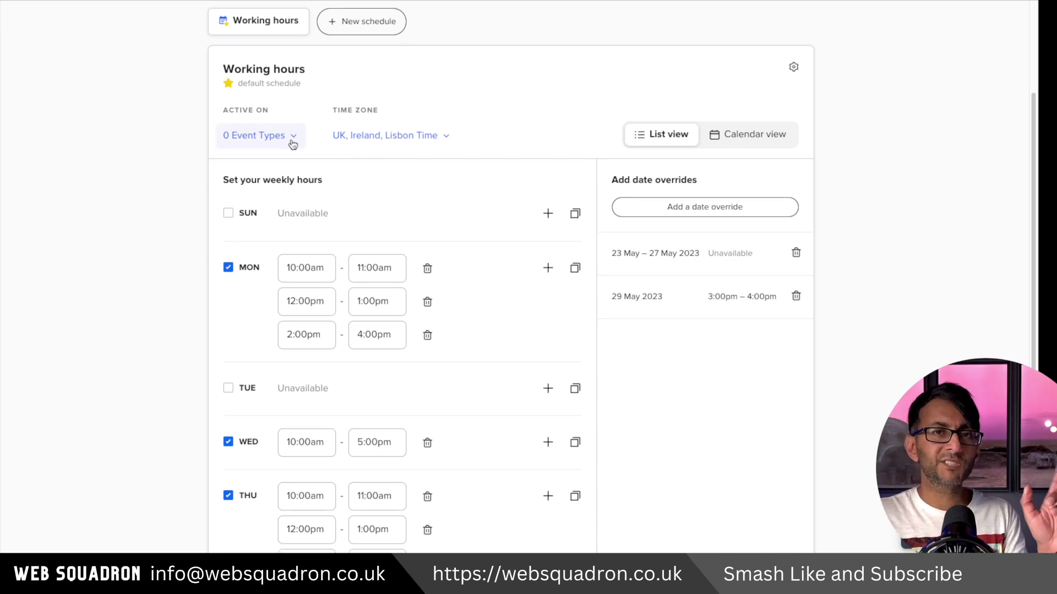
# Step: Assign Meeting to the Working hours schedule, then remove it, leaving no event types assigned
pyautogui.click(292, 137)
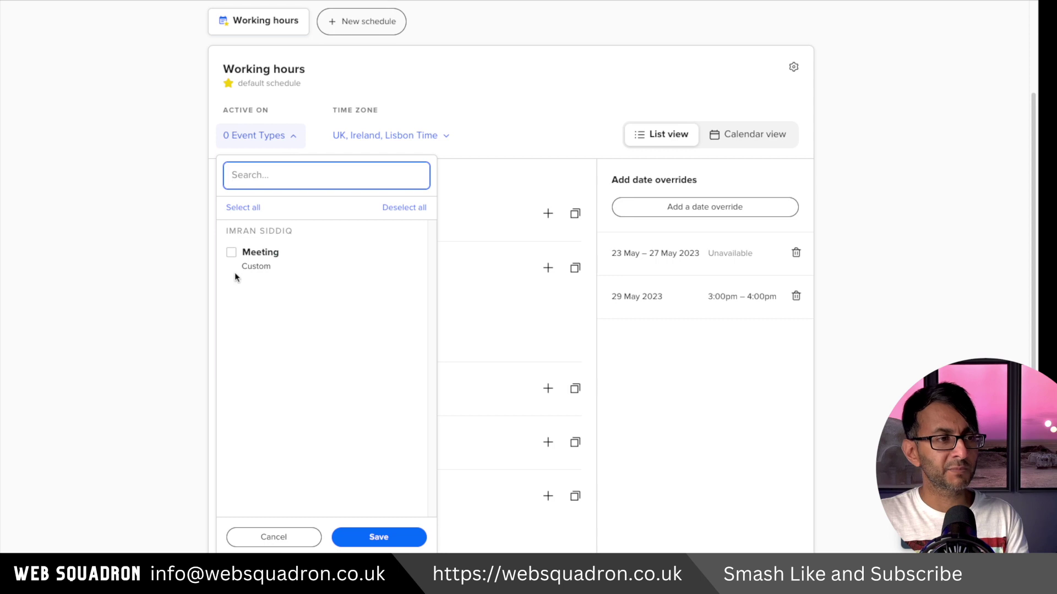
pyautogui.click(232, 252)
pyautogui.click(389, 537)
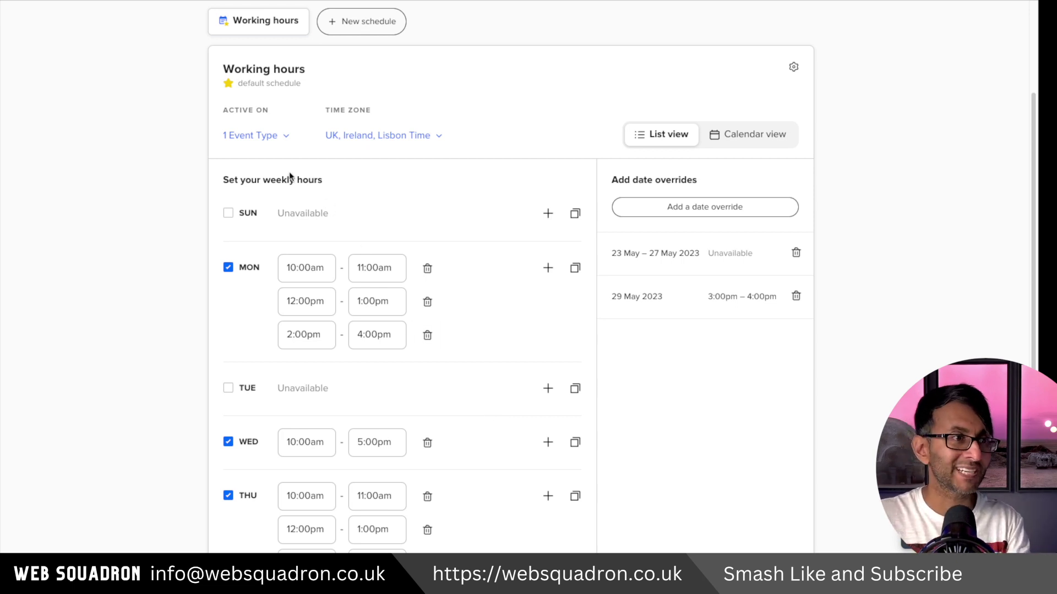
pyautogui.click(280, 136)
pyautogui.click(232, 255)
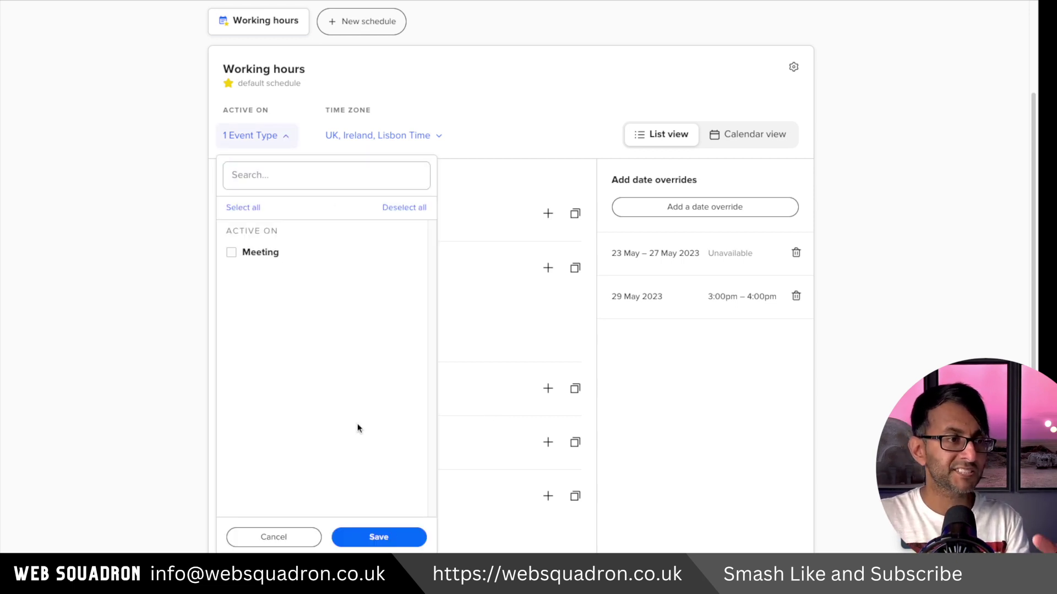
pyautogui.click(379, 537)
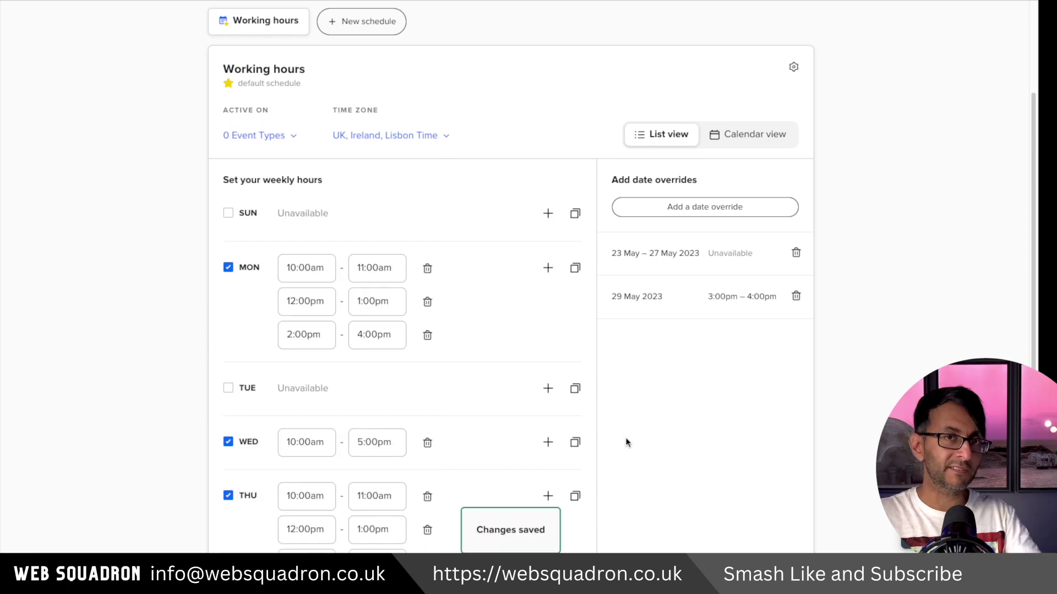
pyautogui.scroll(3, 502, 237)
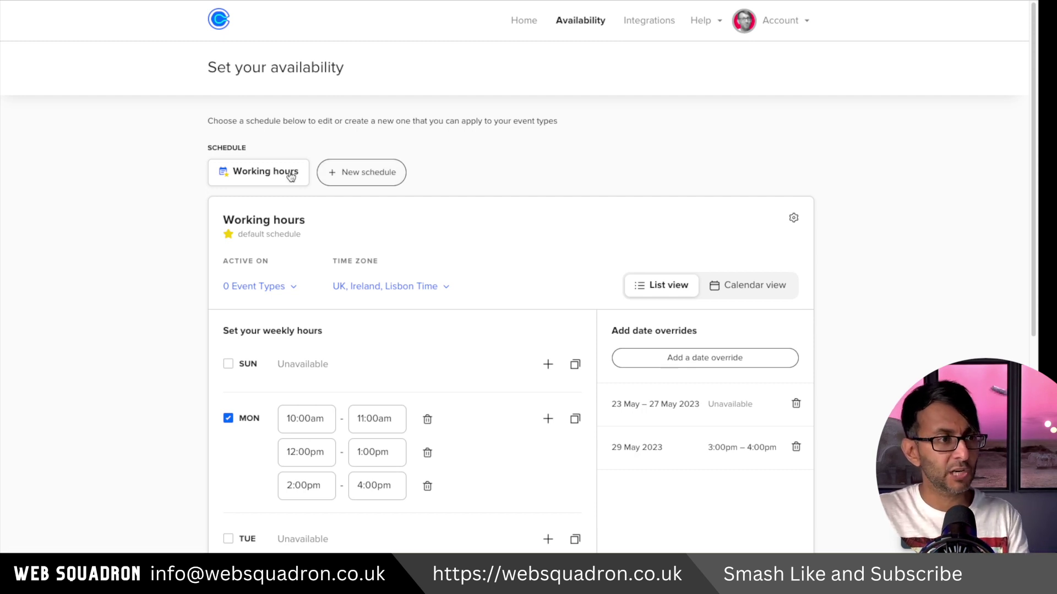
pyautogui.click(286, 287)
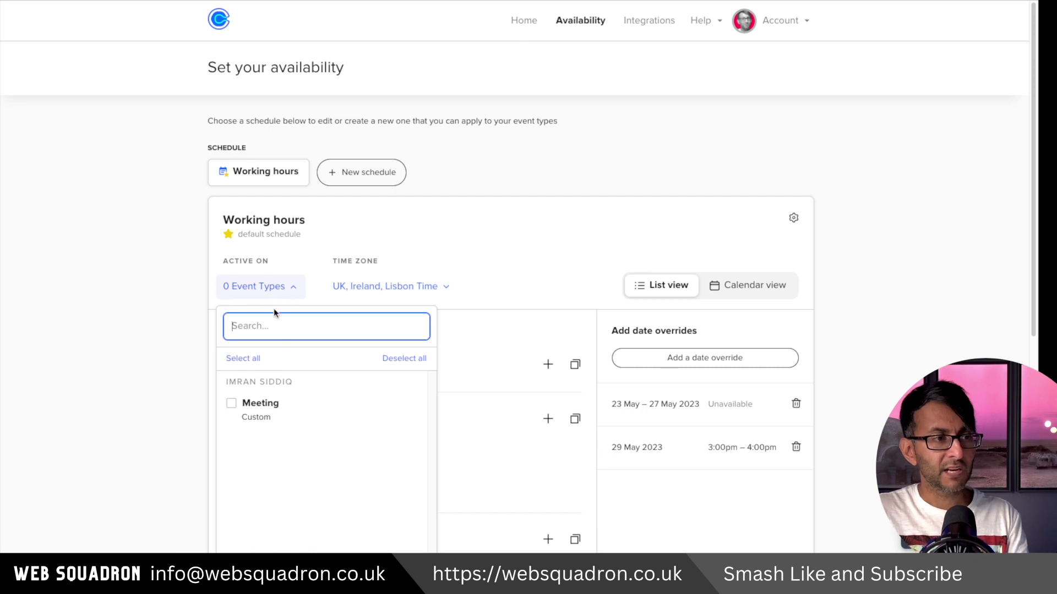
pyautogui.click(437, 174)
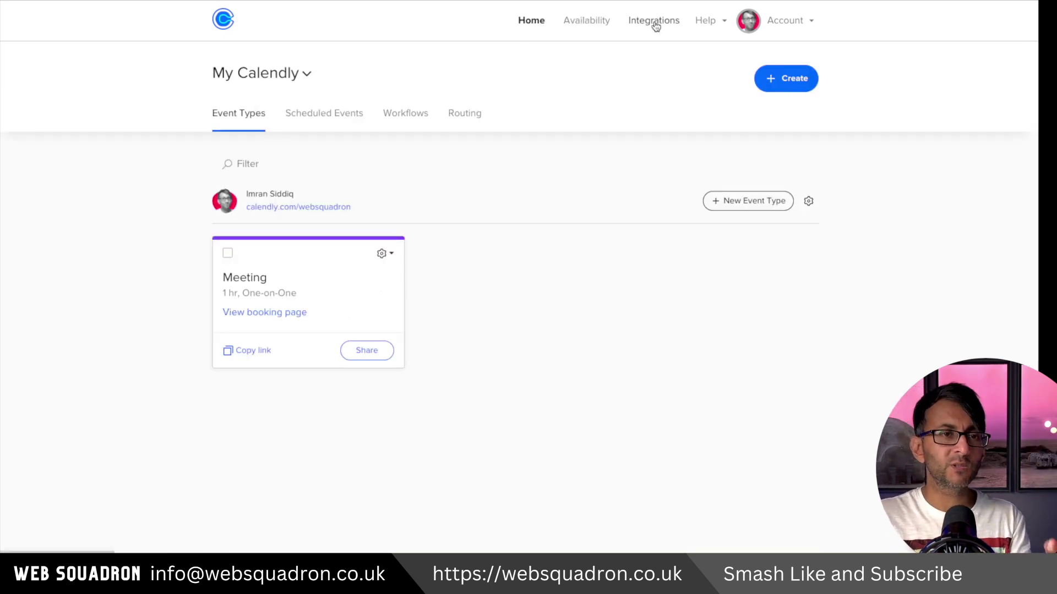
pyautogui.click(655, 22)
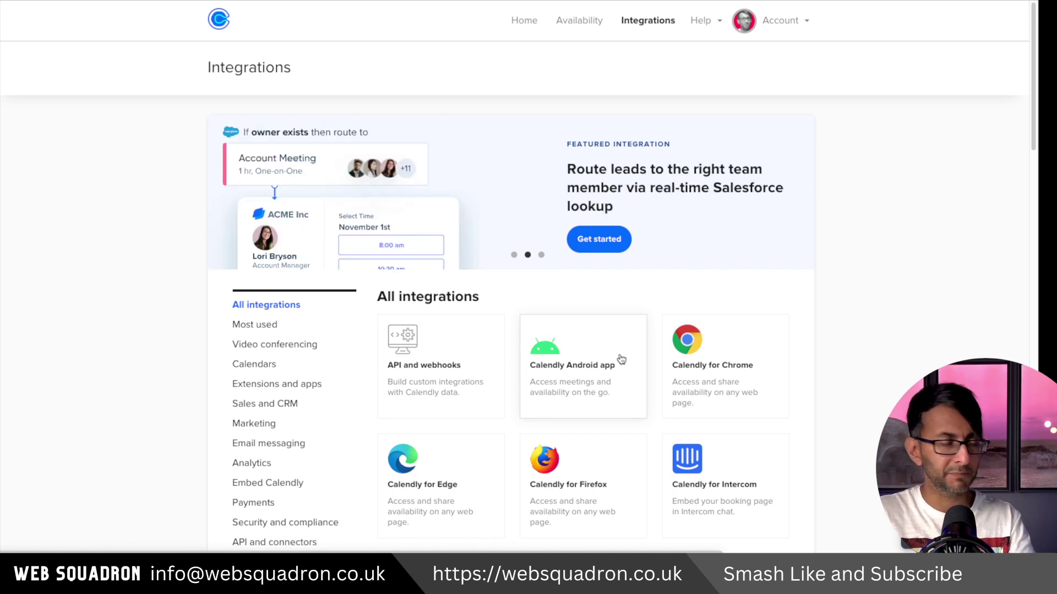
pyautogui.click(272, 368)
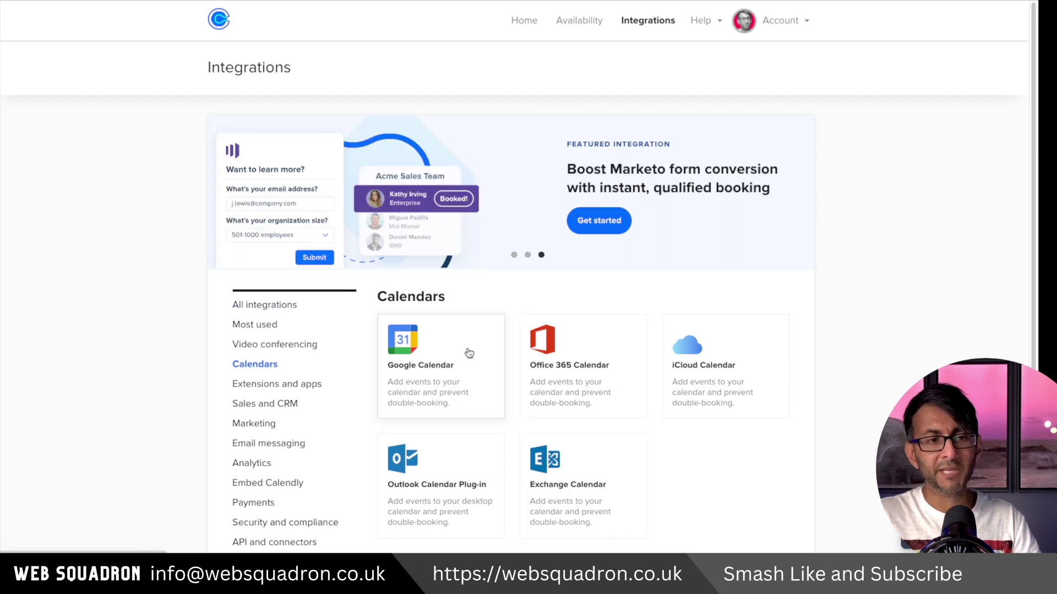
pyautogui.click(582, 417)
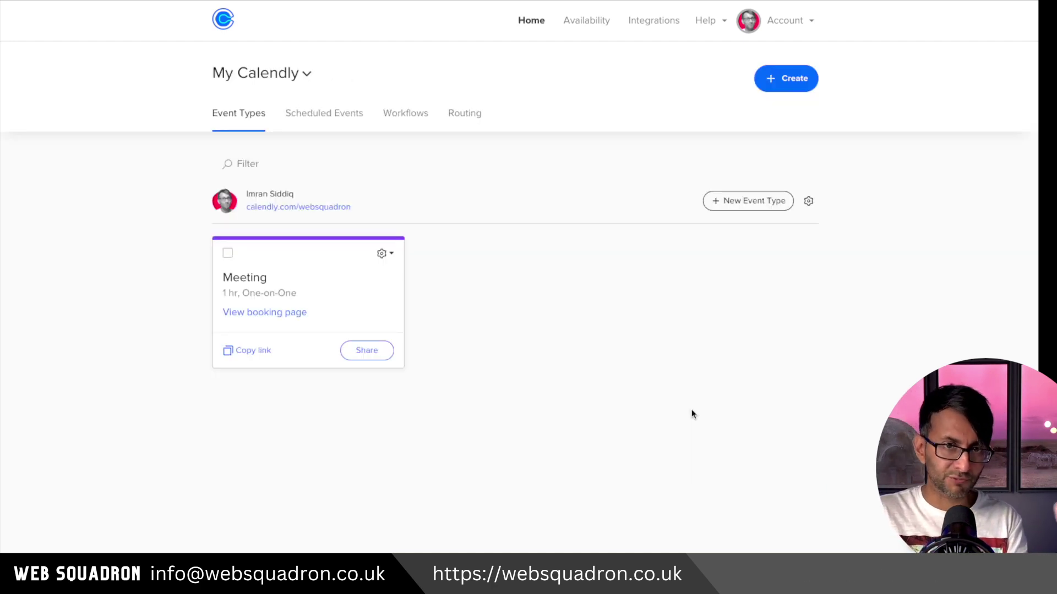
# Step: Create a new Group event type named 'Group'
pyautogui.click(761, 202)
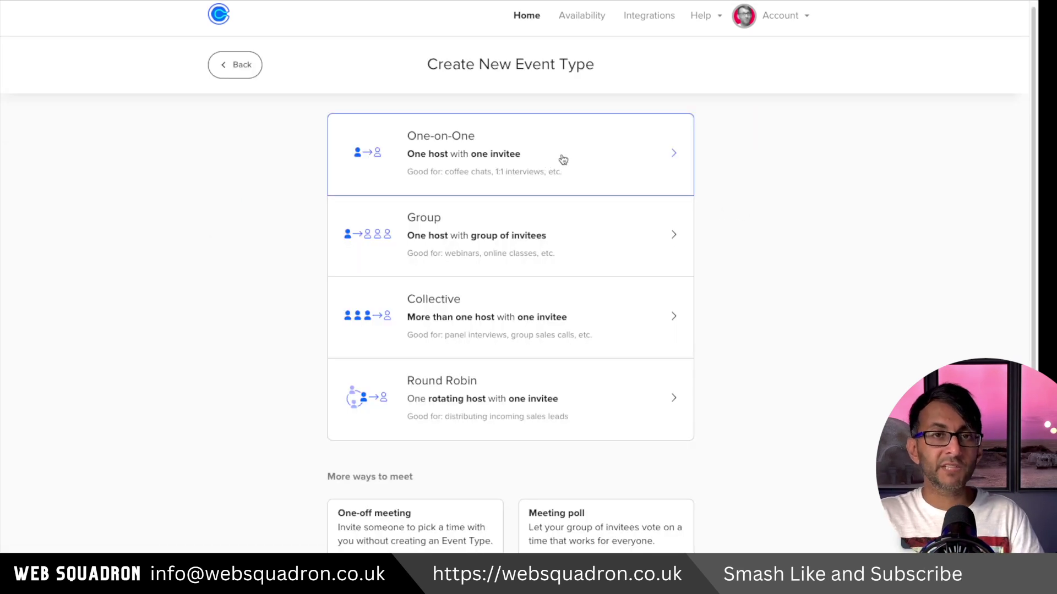
pyautogui.click(590, 219)
pyautogui.click(361, 242)
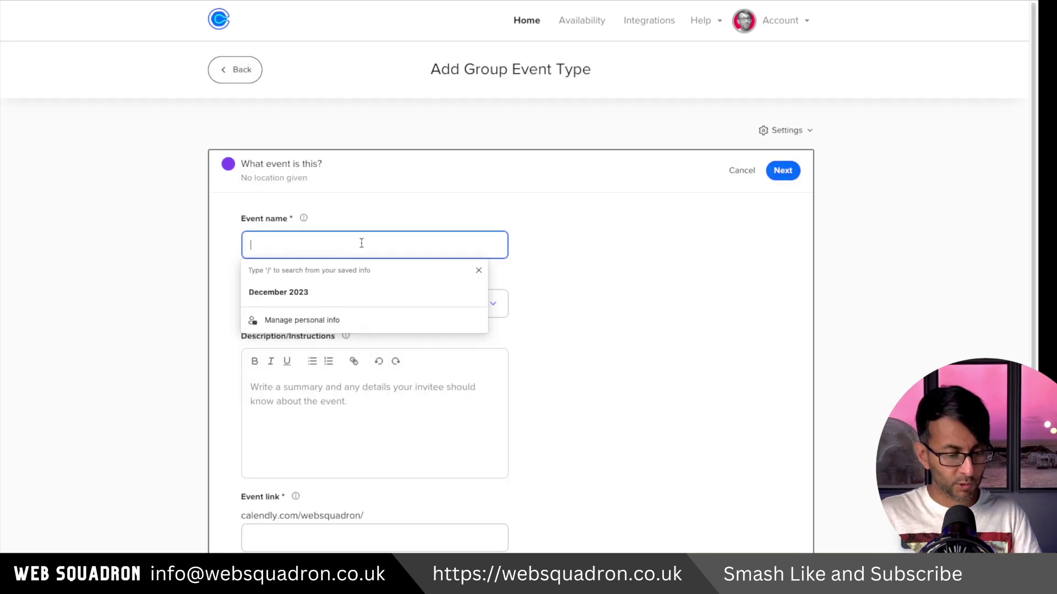
pyautogui.write('Group')
# Step: Set the event location to an in-person meeting in London
pyautogui.click(385, 303)
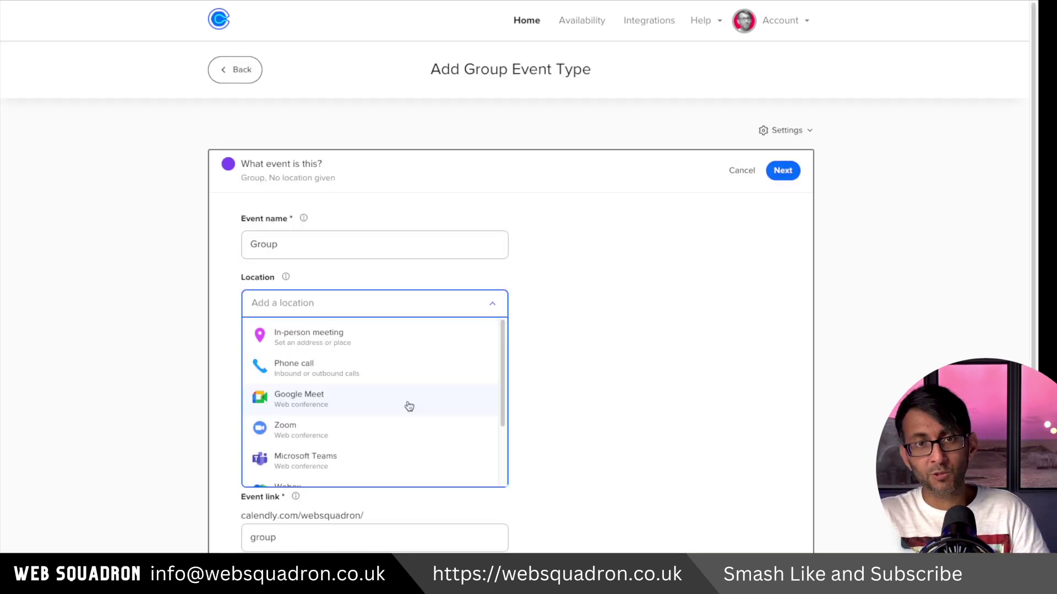
pyautogui.click(413, 347)
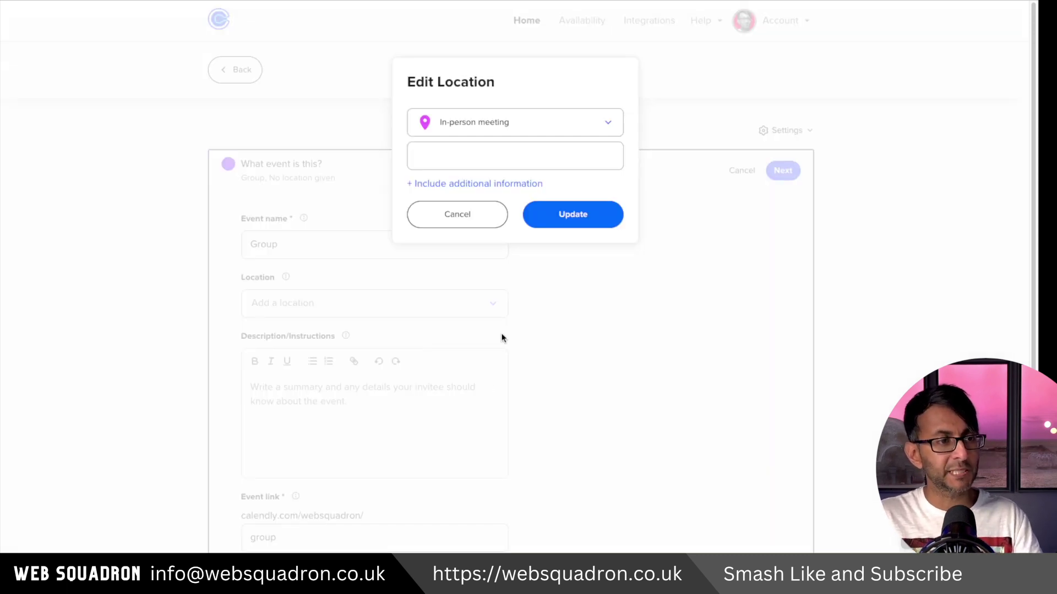
pyautogui.click(507, 154)
pyautogui.write('London')
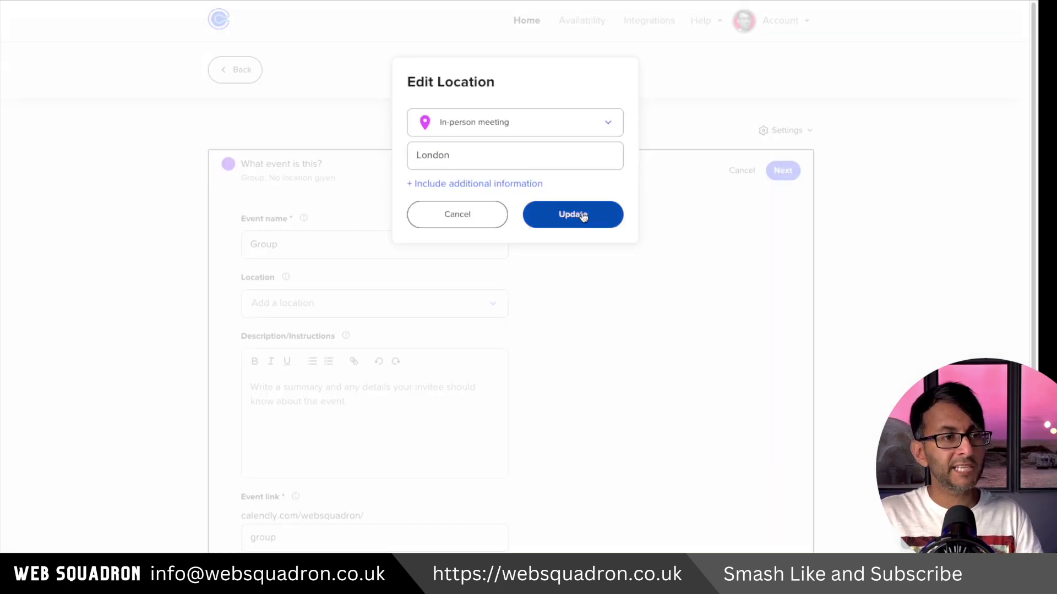
pyautogui.click(582, 216)
pyautogui.click(345, 396)
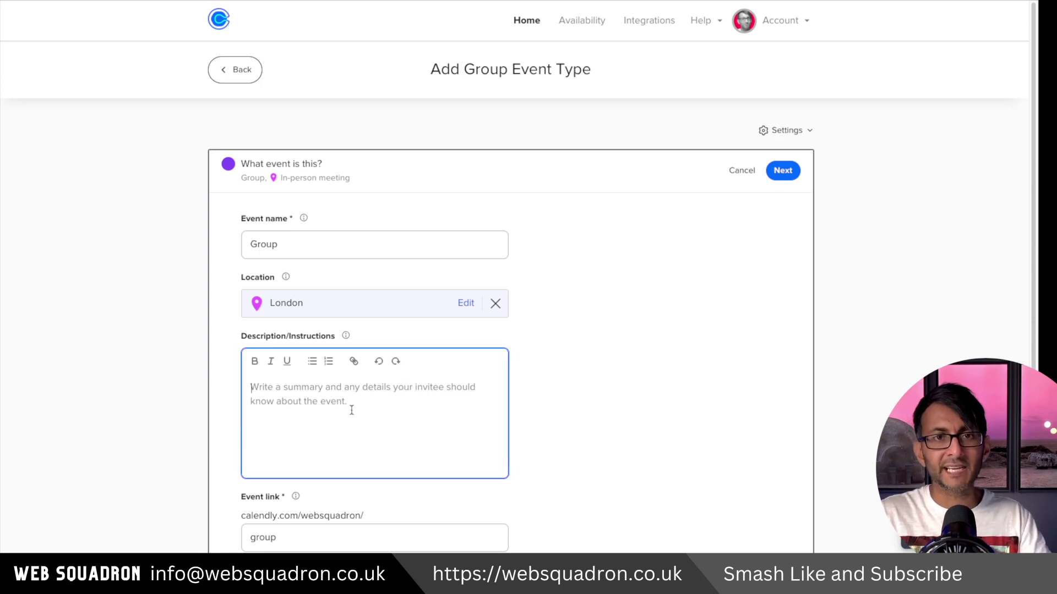
pyautogui.scroll(-5, 370, 413)
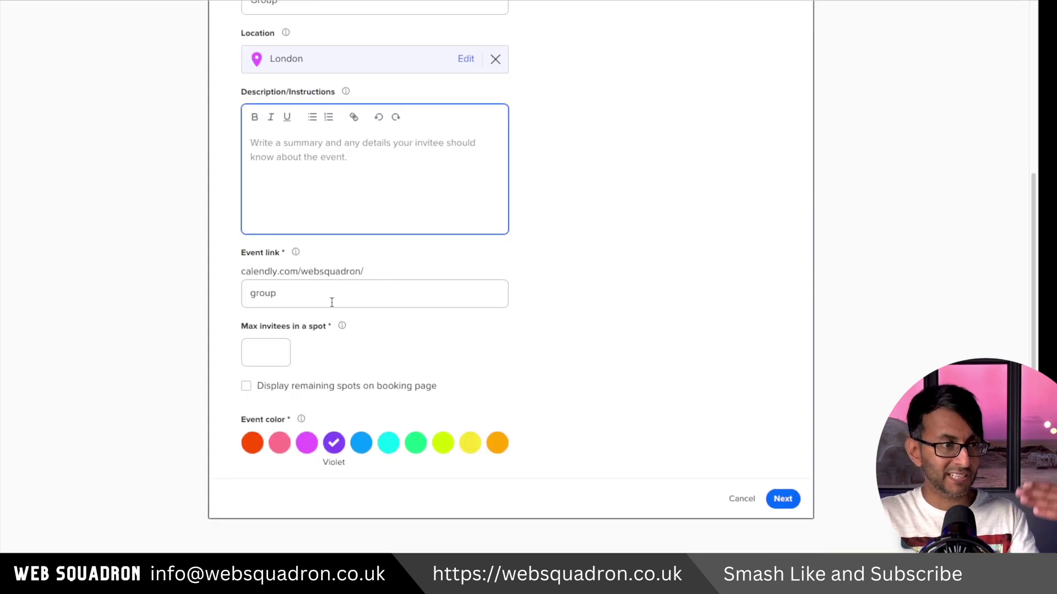
# Step: Keep the event link as 'group' after removing stray typed characters
pyautogui.scroll(5, 368, 328)
pyautogui.scroll(-4, 317, 243)
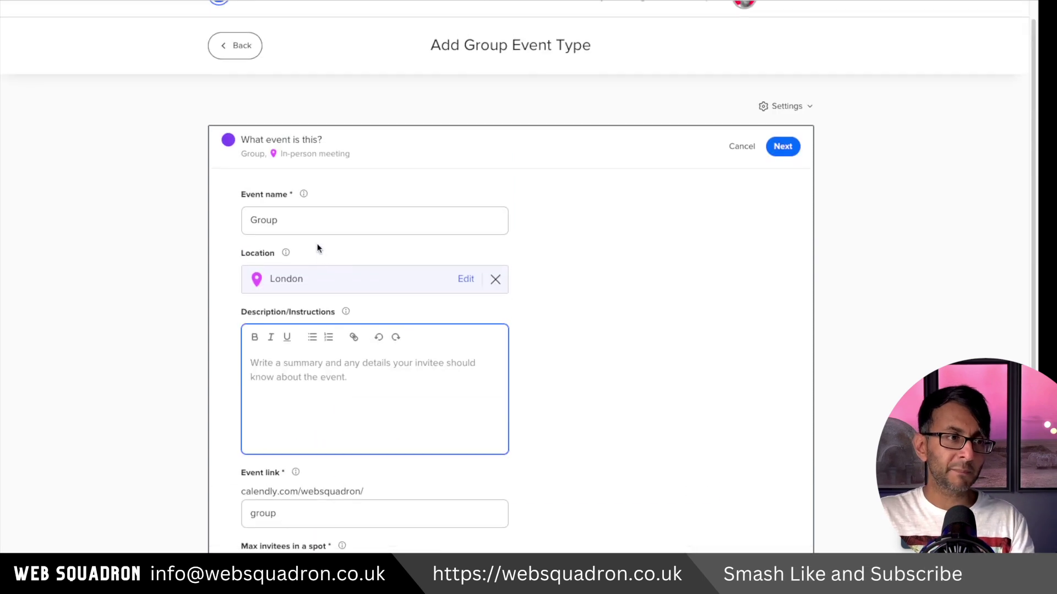
pyautogui.scroll(-1, 315, 296)
pyautogui.click(319, 297)
pyautogui.write('dfddfd')
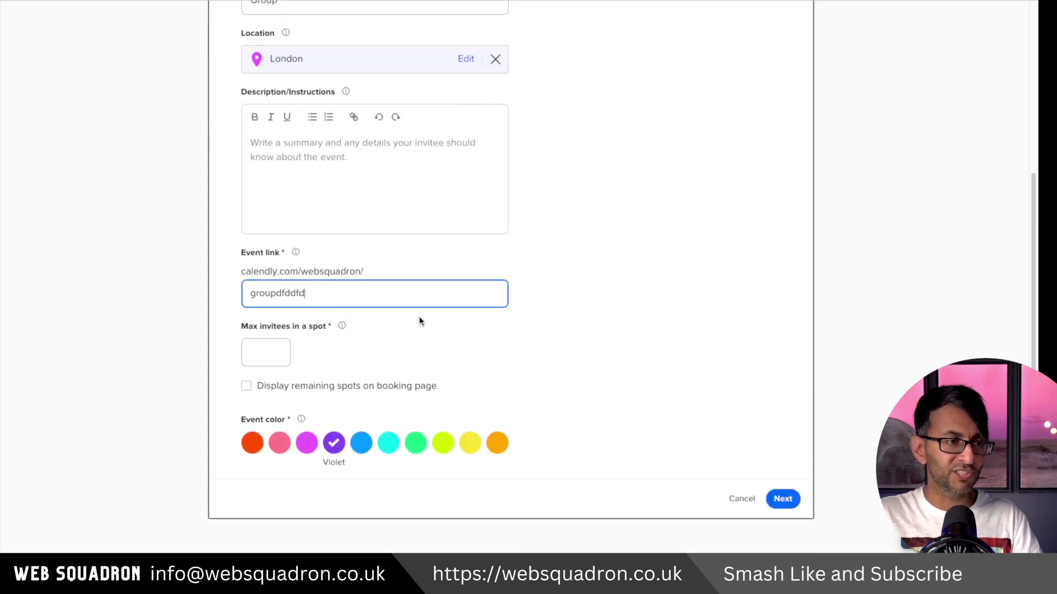
pyautogui.scroll(5, 418, 316)
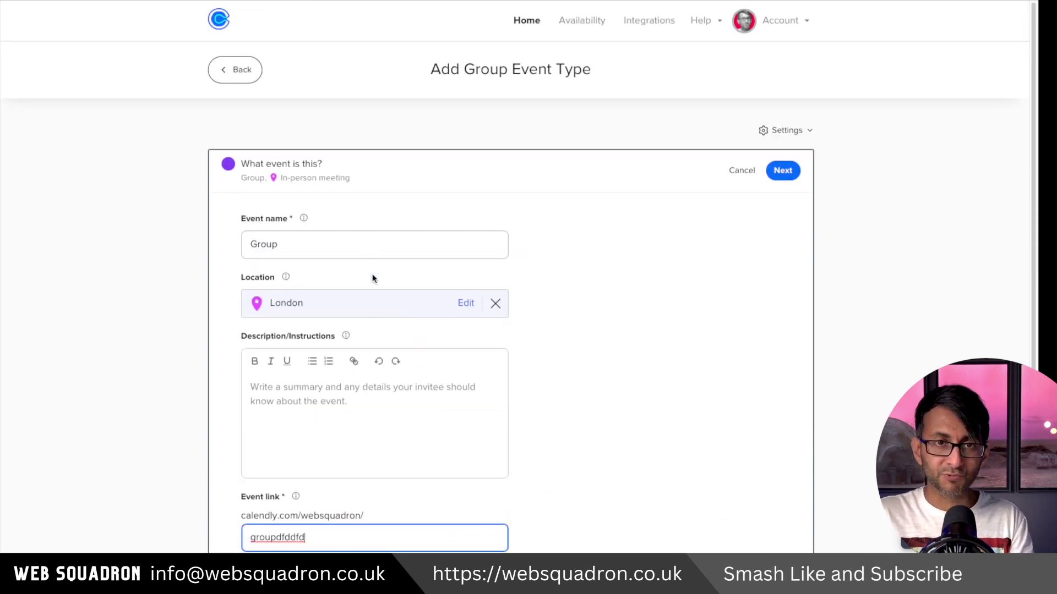
pyautogui.scroll(-5, 333, 381)
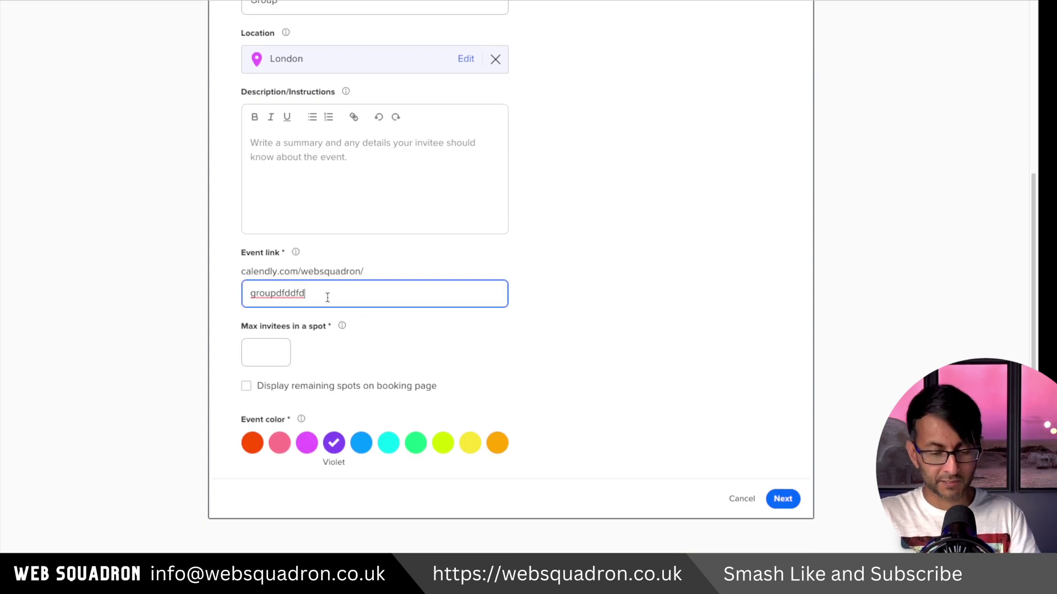
pyautogui.press('BackSpace')
pyautogui.press('BackSpace')
pyautogui.press('BackSpace')
pyautogui.press('BackSpace')
pyautogui.press('BackSpace')
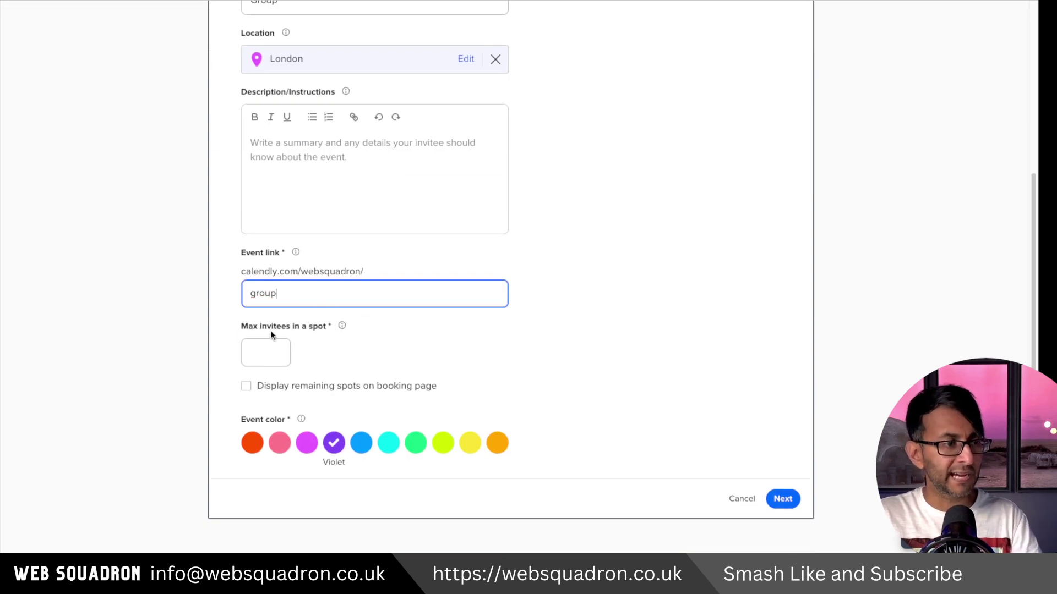
# Step: Cap each spot at 8 invitees, display remaining spots, and continue to scheduling settings
pyautogui.click(267, 346)
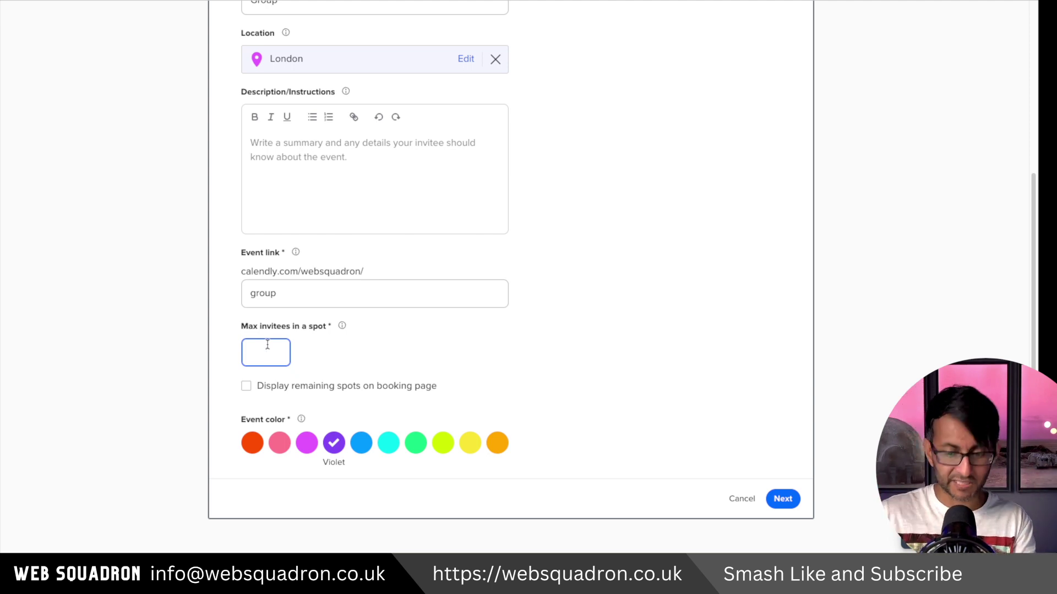
pyautogui.write('8')
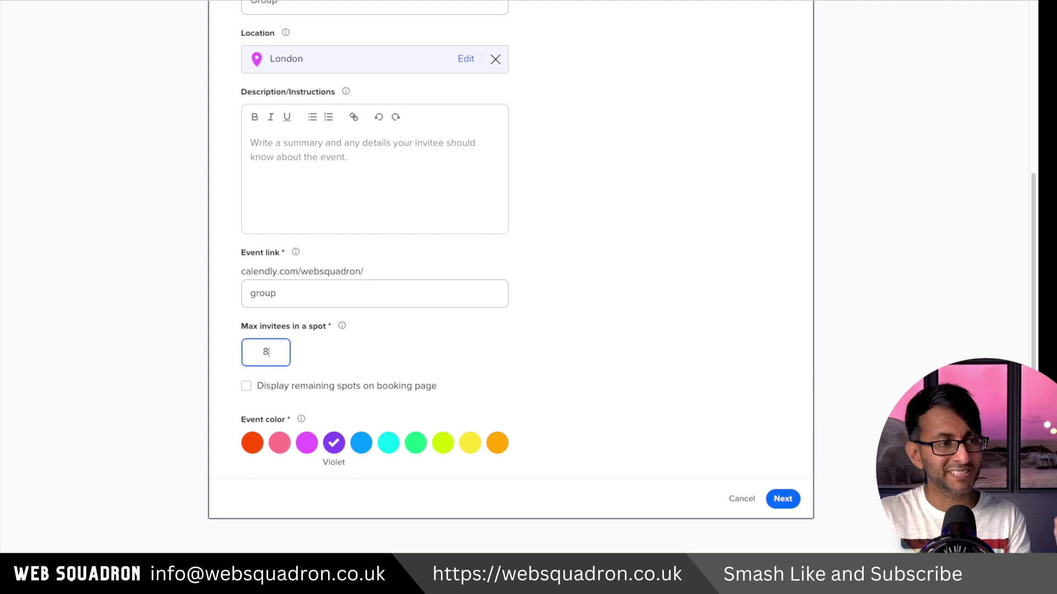
pyautogui.click(246, 386)
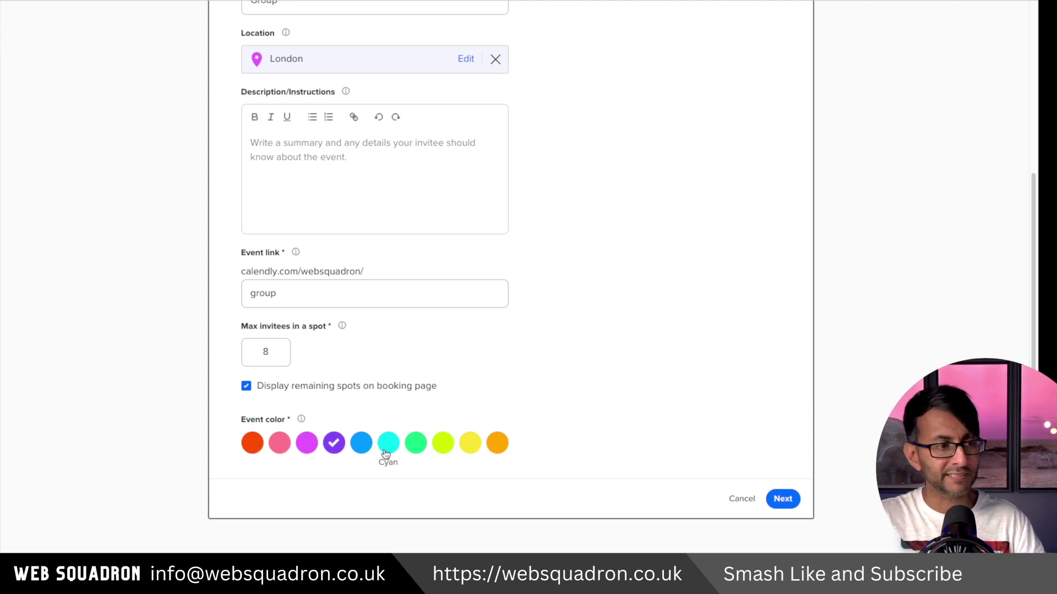
pyautogui.click(783, 498)
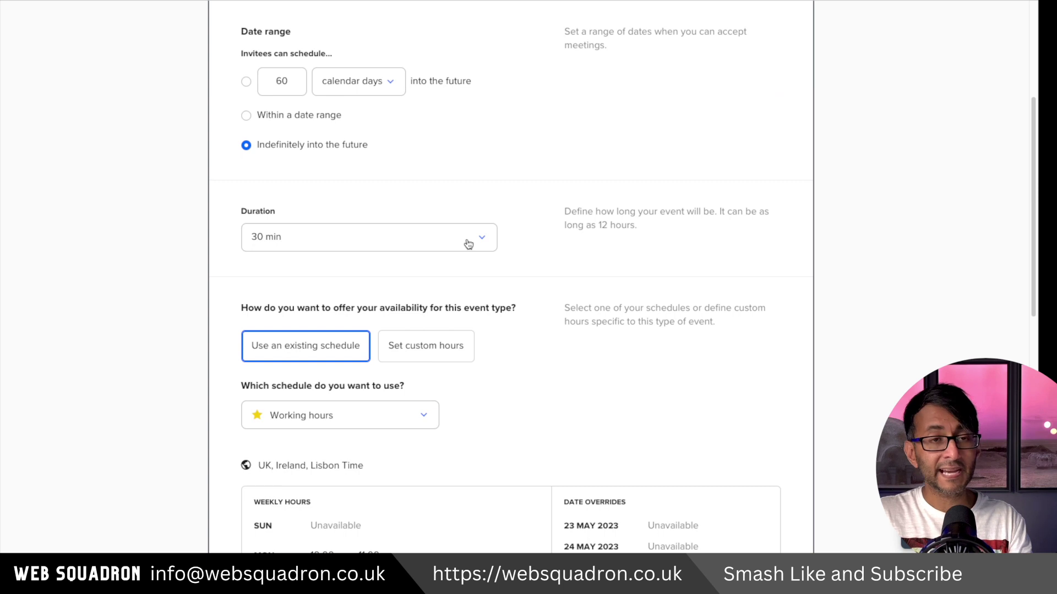
# Step: Set a custom 53-minute duration and keep the Working hours schedule
pyautogui.click(468, 244)
pyautogui.click(422, 344)
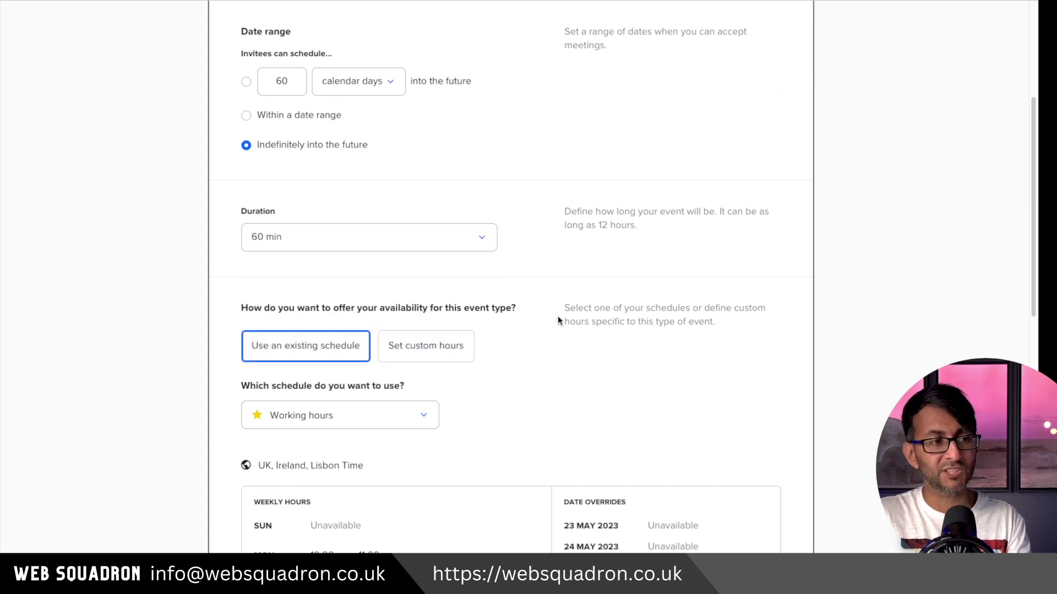
pyautogui.click(352, 237)
pyautogui.click(346, 364)
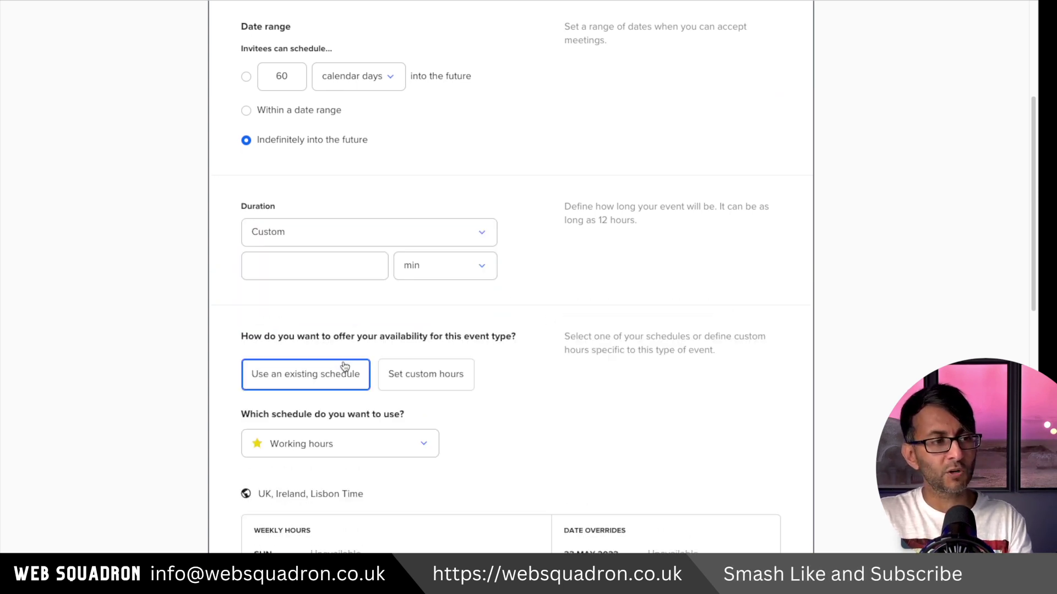
pyautogui.click(330, 261)
pyautogui.write('53')
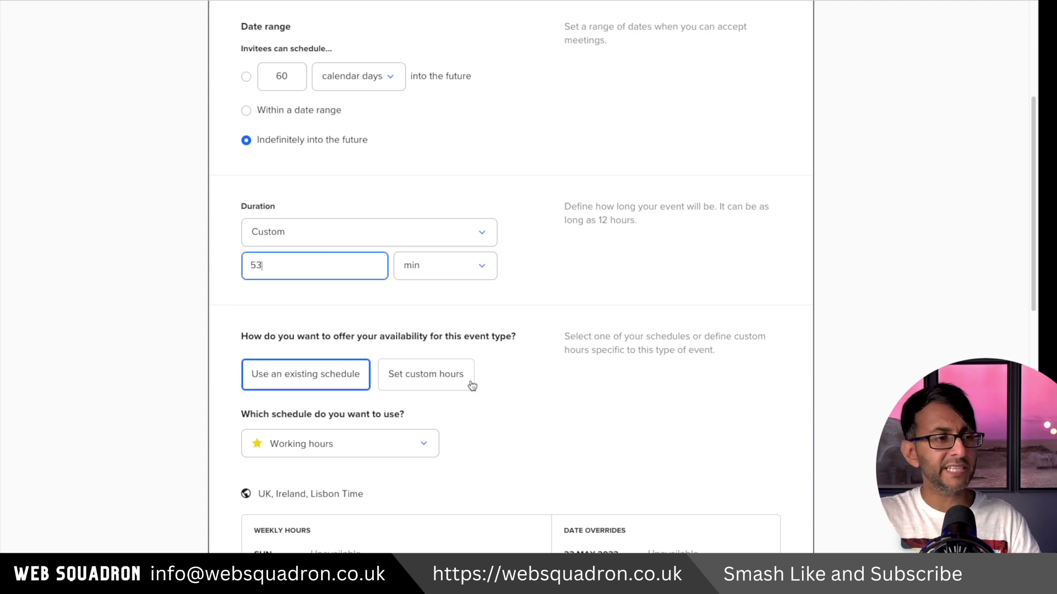
pyautogui.scroll(-2, 445, 320)
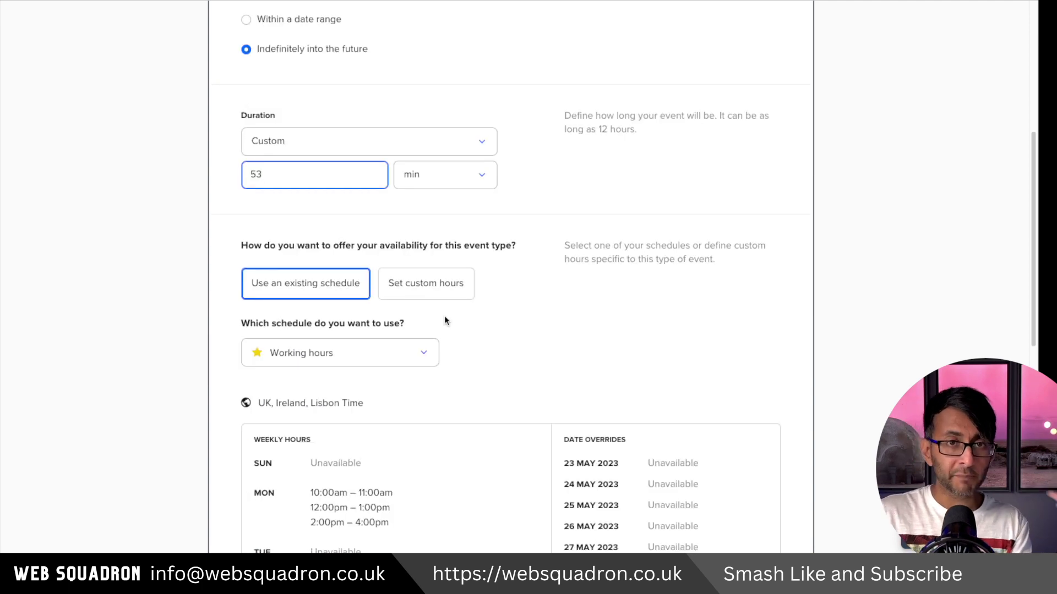
pyautogui.click(400, 358)
pyautogui.click(492, 346)
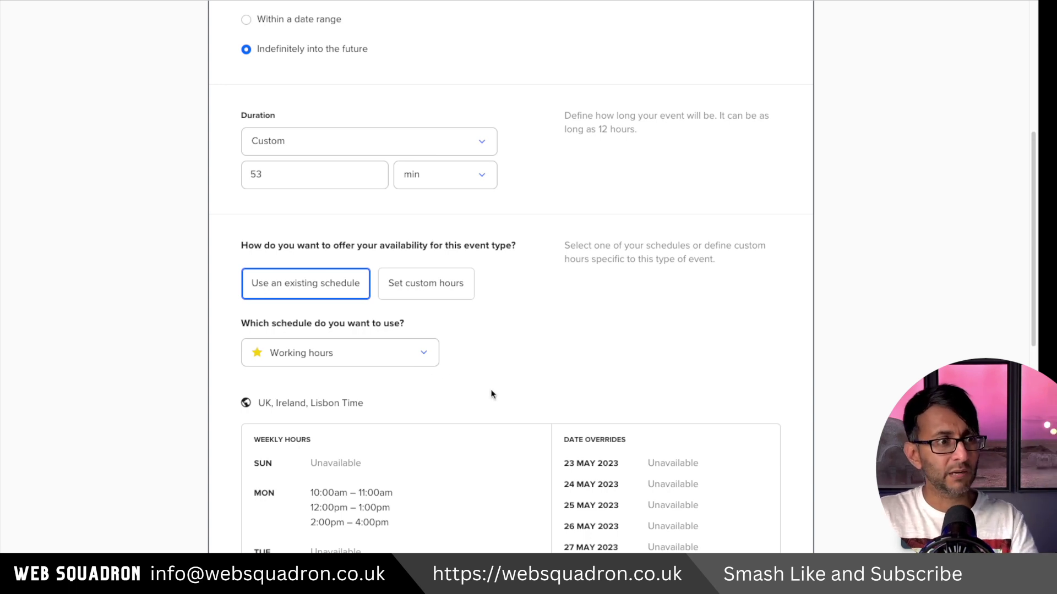
# Step: Add 15-minute buffers before and after each event
pyautogui.scroll(-5, 511, 399)
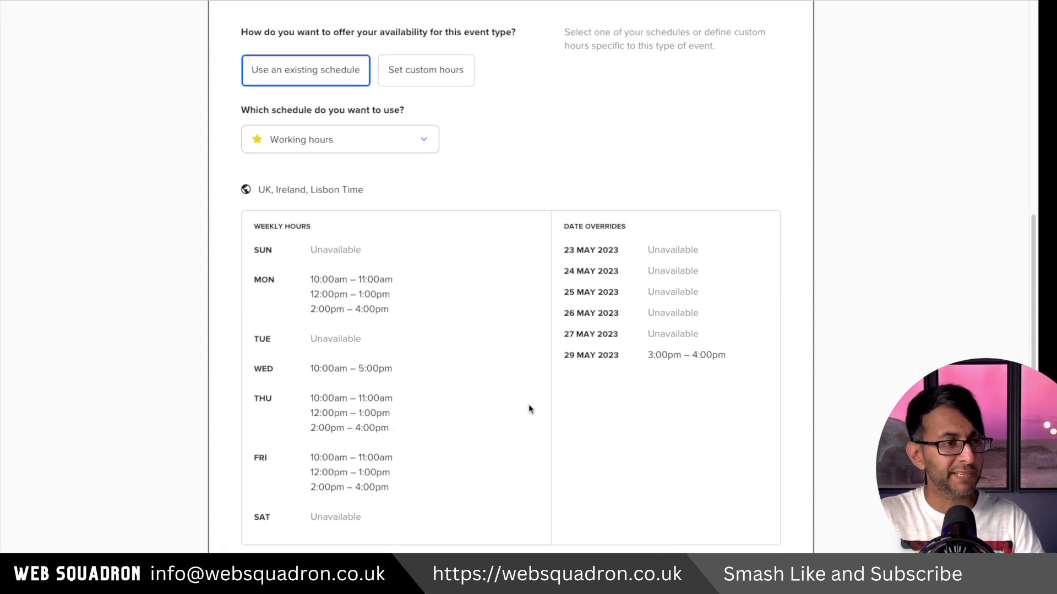
pyautogui.scroll(-1, 512, 394)
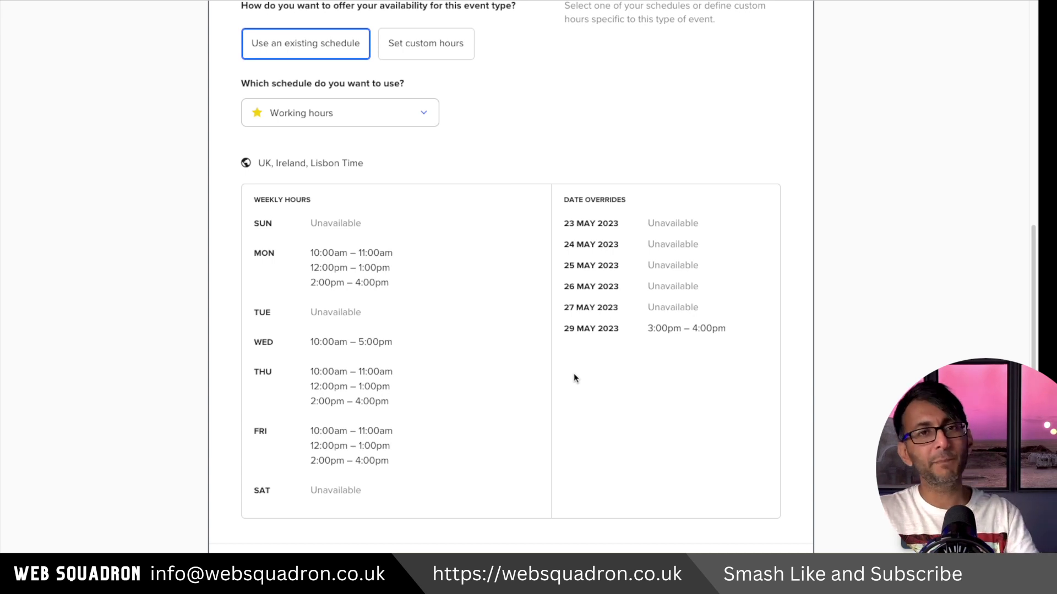
pyautogui.scroll(-5, 430, 399)
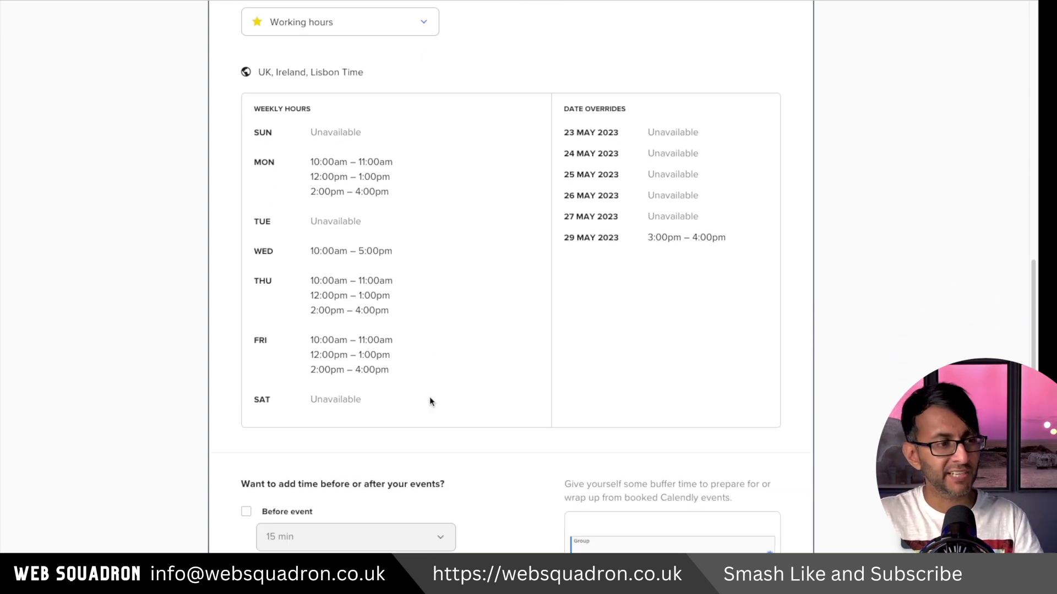
pyautogui.click(246, 340)
pyautogui.click(246, 396)
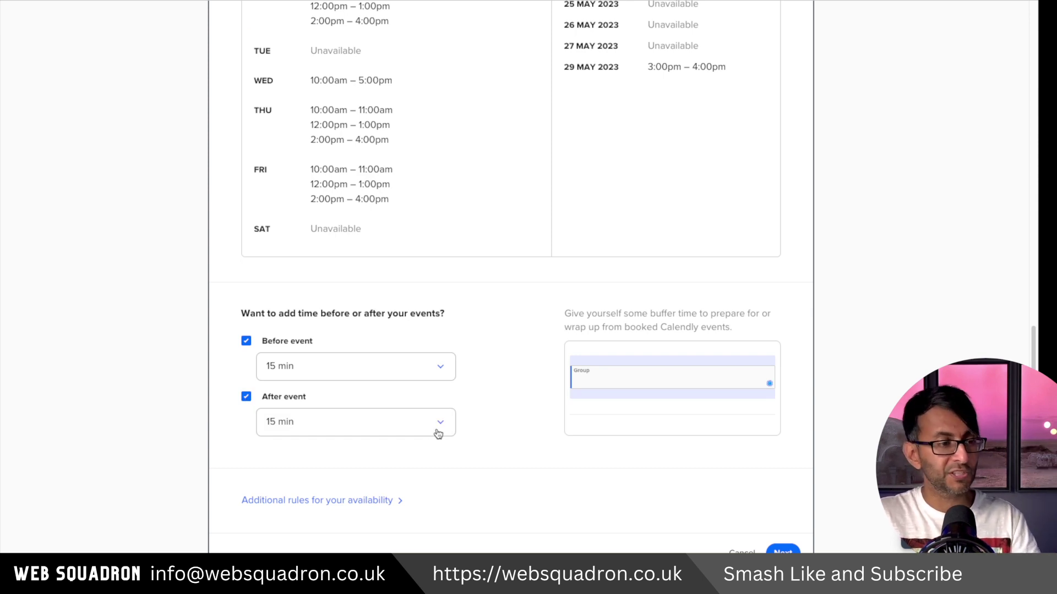
pyautogui.scroll(3, 523, 461)
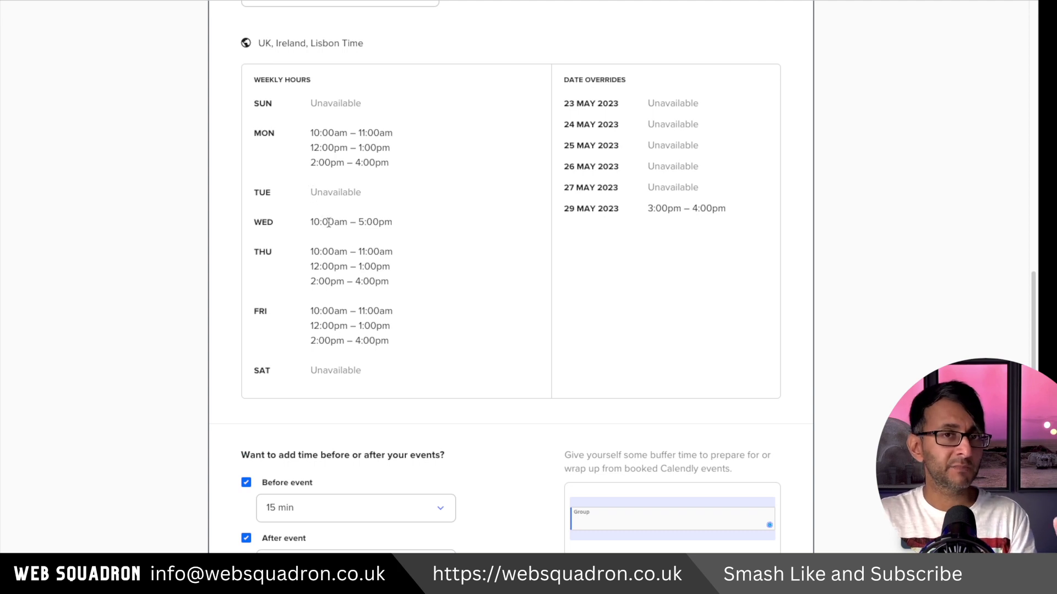
pyautogui.scroll(5, 366, 265)
# Step: Switch to custom hours and make Monday, Wednesday, Thursday and Friday unavailable
pyautogui.click(425, 188)
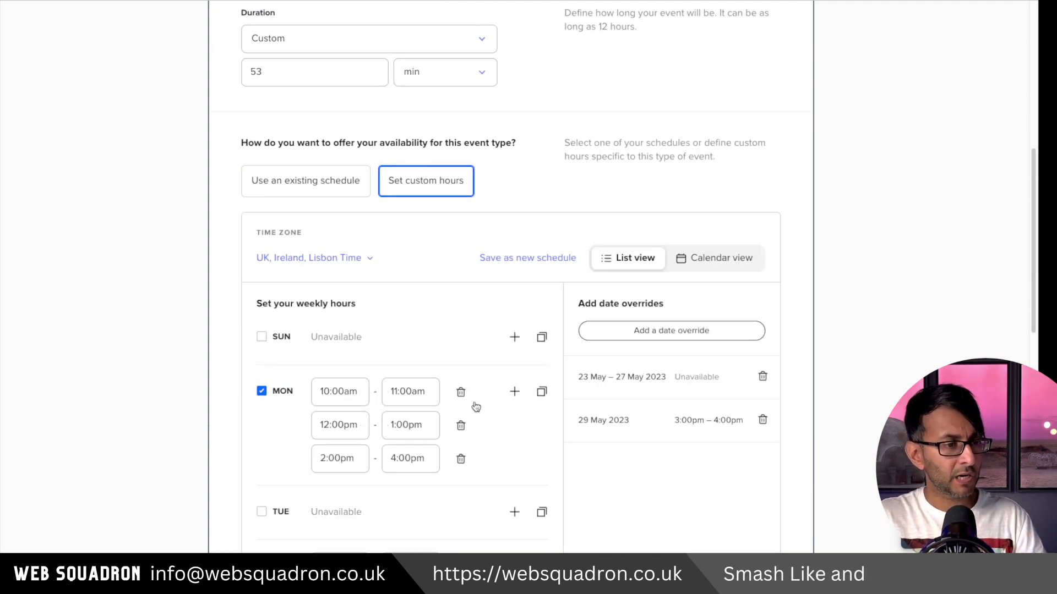
pyautogui.click(262, 391)
pyautogui.scroll(-2, 330, 440)
pyautogui.click(262, 401)
pyautogui.click(262, 456)
pyautogui.scroll(-1, 278, 496)
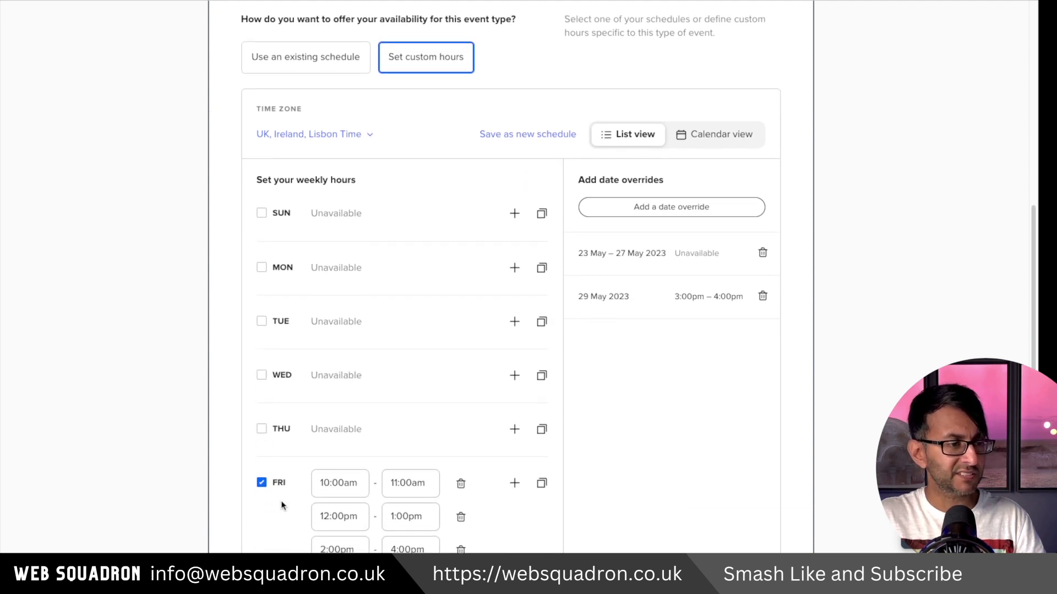
pyautogui.click(262, 480)
pyautogui.scroll(-6, 286, 504)
pyautogui.scroll(10, 354, 351)
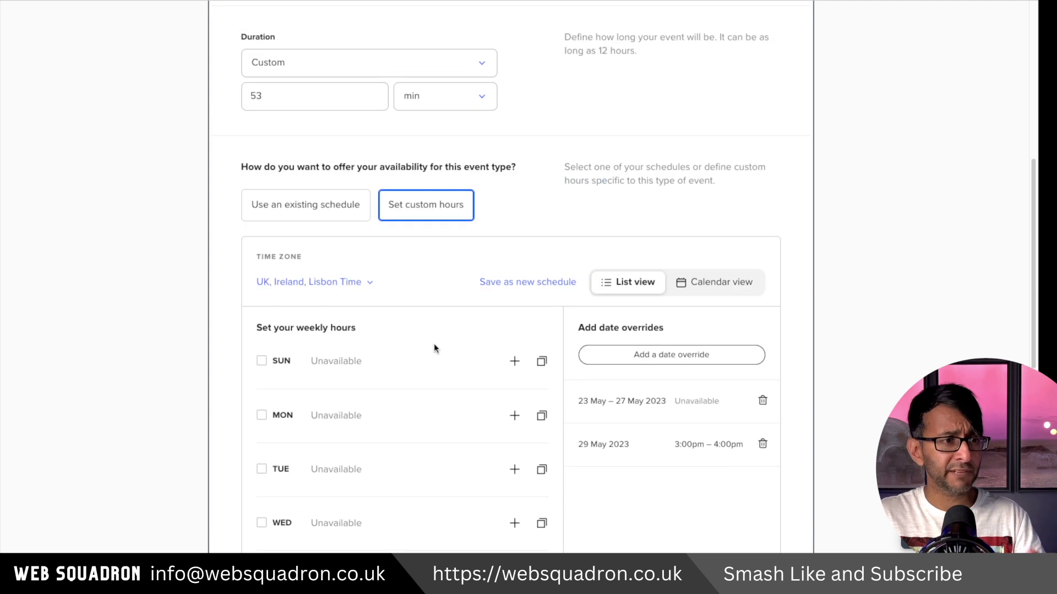
# Step: Re-enable Monday with 10–11am, 12–1pm and 2–3pm ranges
pyautogui.click(261, 415)
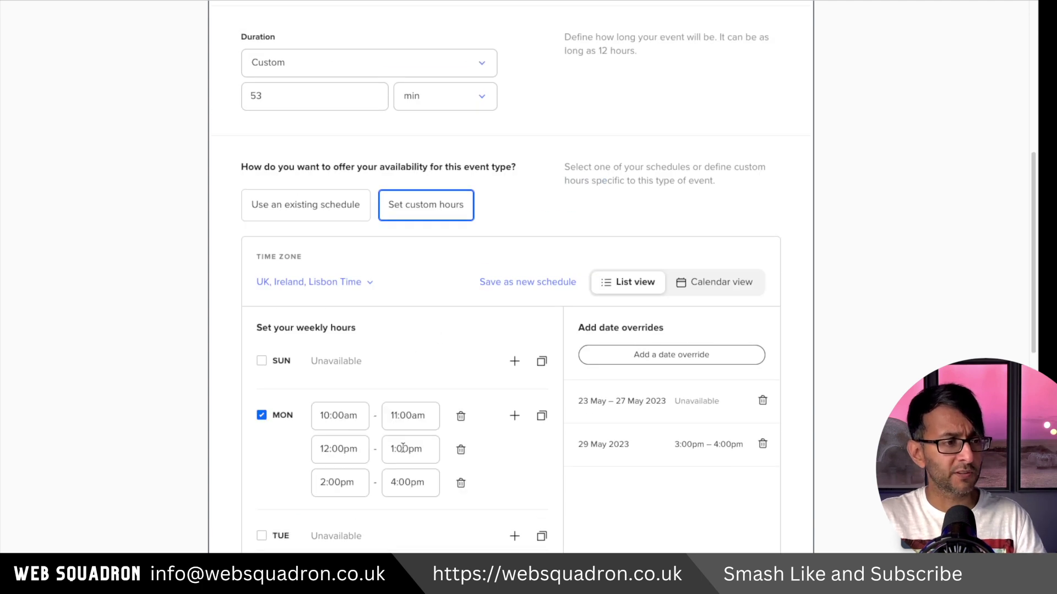
pyautogui.click(460, 475)
pyautogui.click(460, 444)
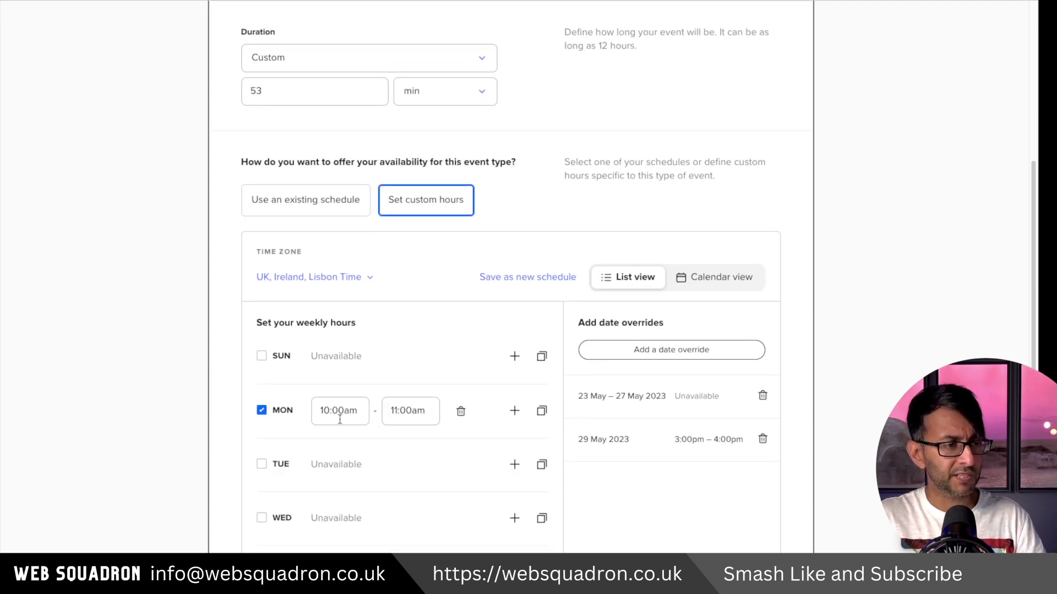
pyautogui.click(514, 412)
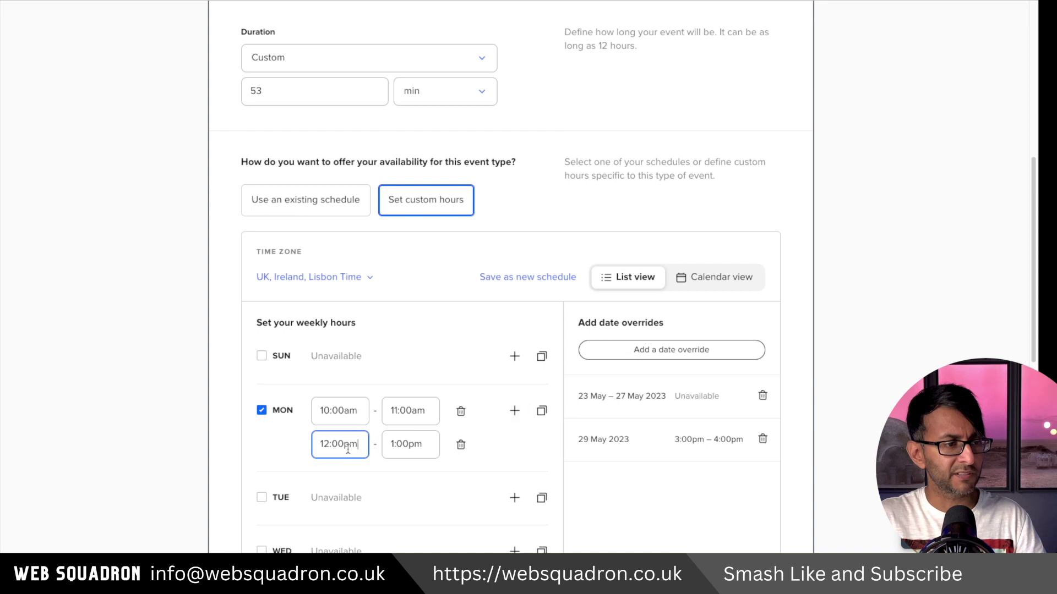
pyautogui.click(514, 411)
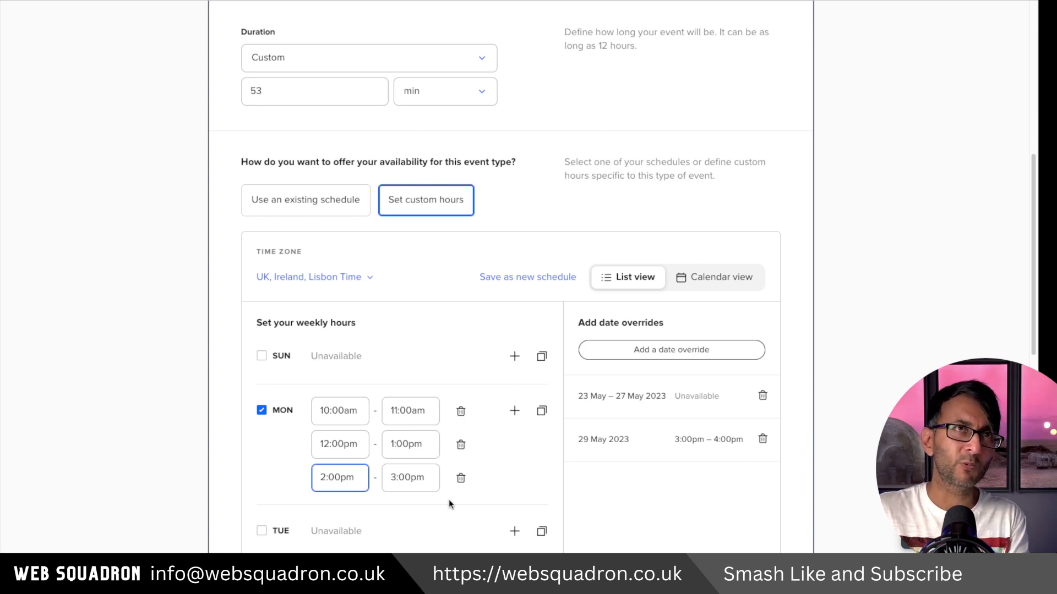
pyautogui.scroll(-3, 472, 488)
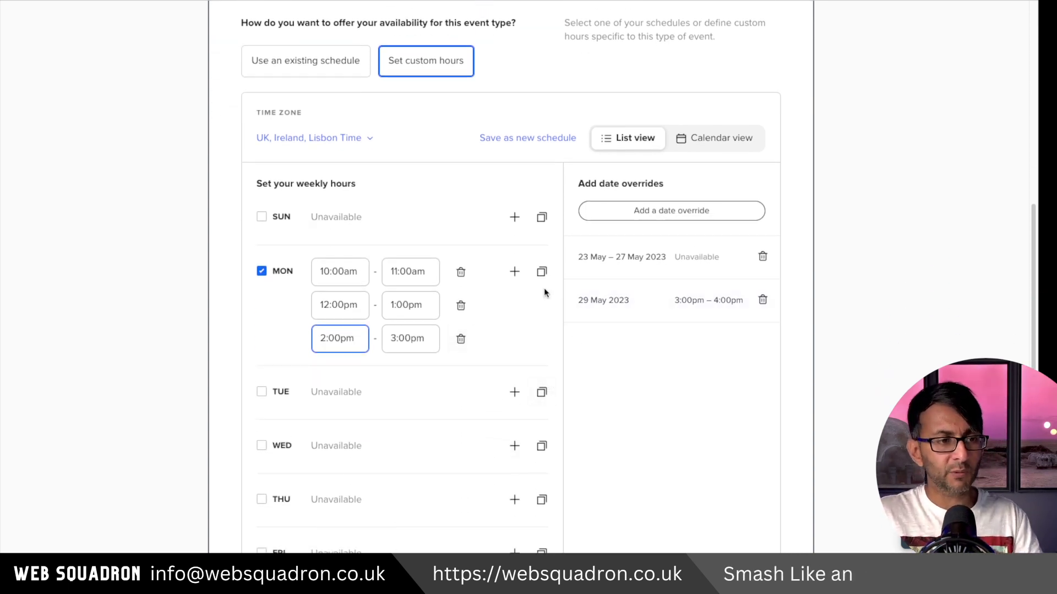
# Step: Copy Monday's three ranges to Tuesday through Friday
pyautogui.click(542, 271)
pyautogui.click(618, 369)
pyautogui.click(618, 391)
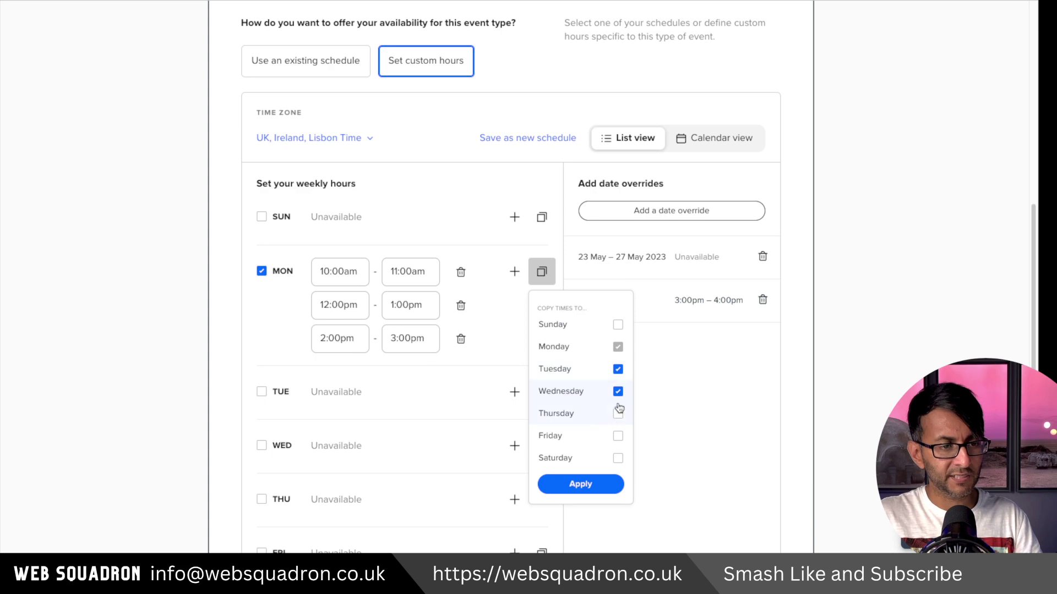
pyautogui.click(618, 414)
pyautogui.click(618, 436)
pyautogui.click(605, 484)
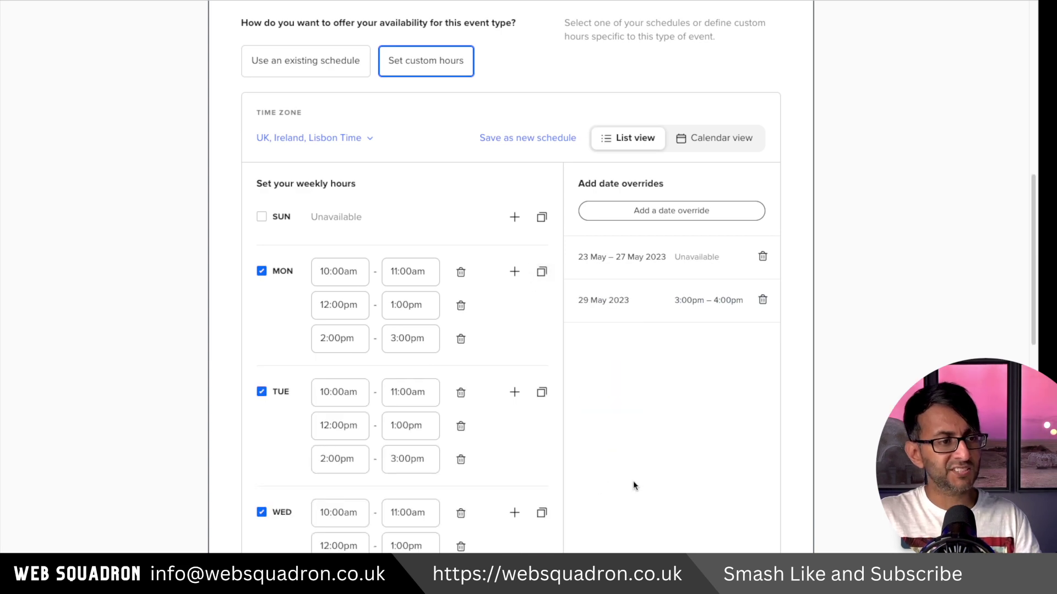
pyautogui.scroll(-3, 633, 483)
pyautogui.scroll(-6, 629, 482)
pyautogui.scroll(6, 630, 483)
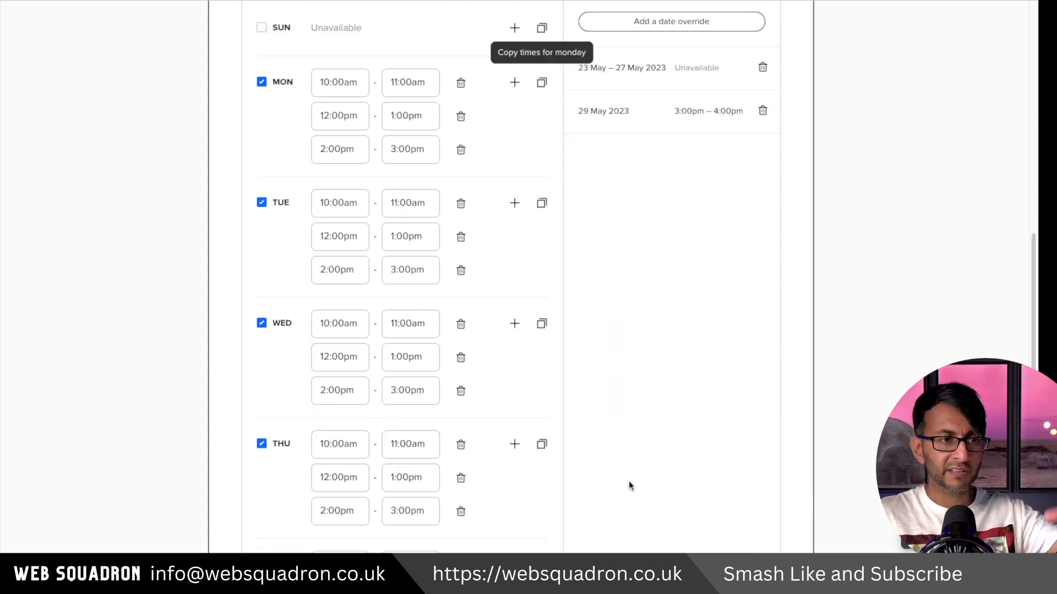
pyautogui.scroll(3, 630, 485)
pyautogui.scroll(-1, 628, 481)
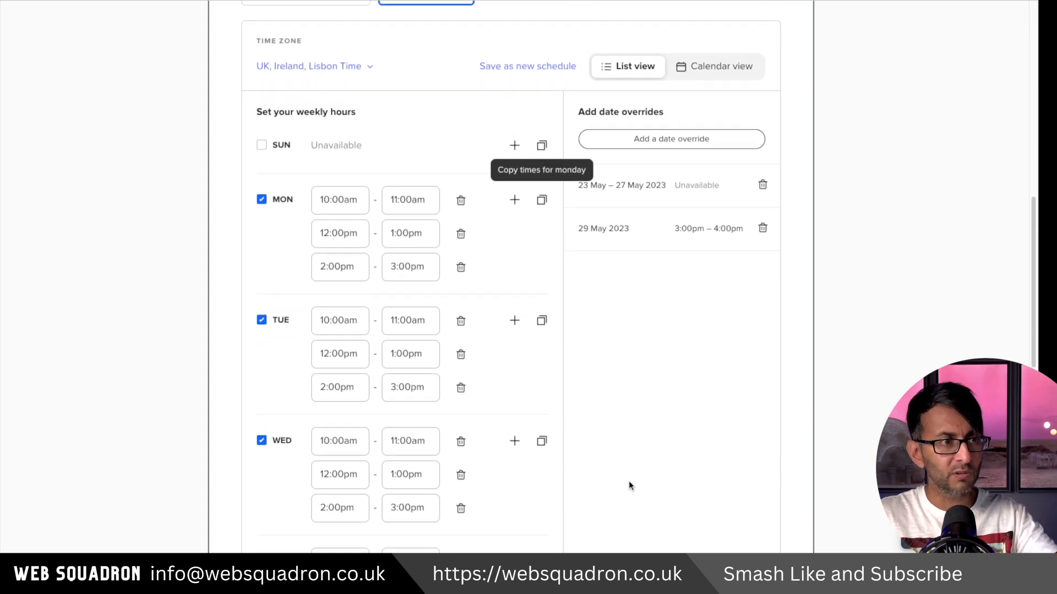
pyautogui.scroll(9, 628, 481)
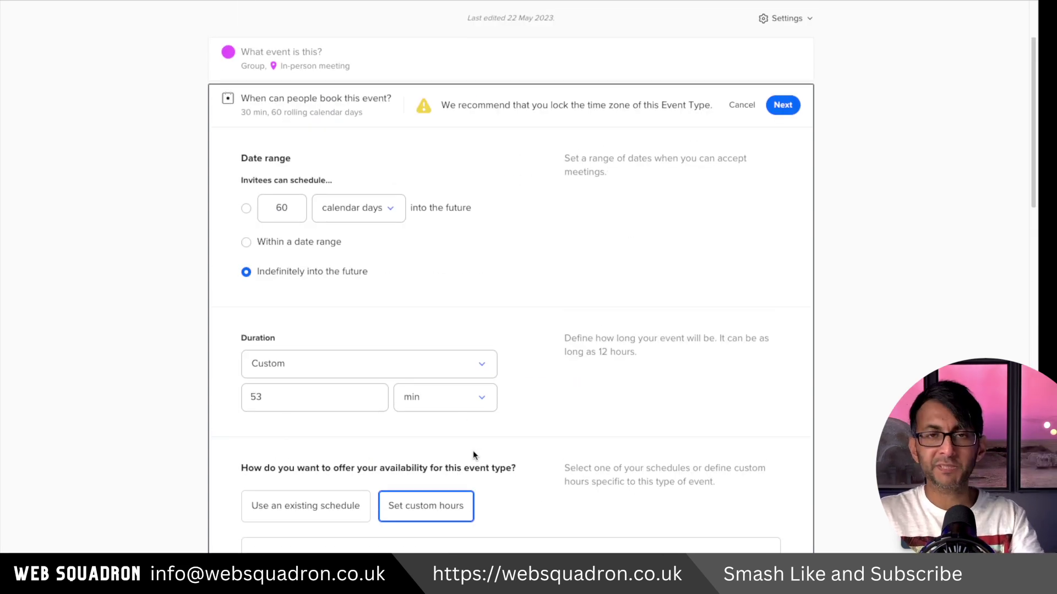
# Step: Save the availability and check that May 31 offers 10:00am, 12:00pm and 2:00pm slots on the booking page
pyautogui.click(782, 105)
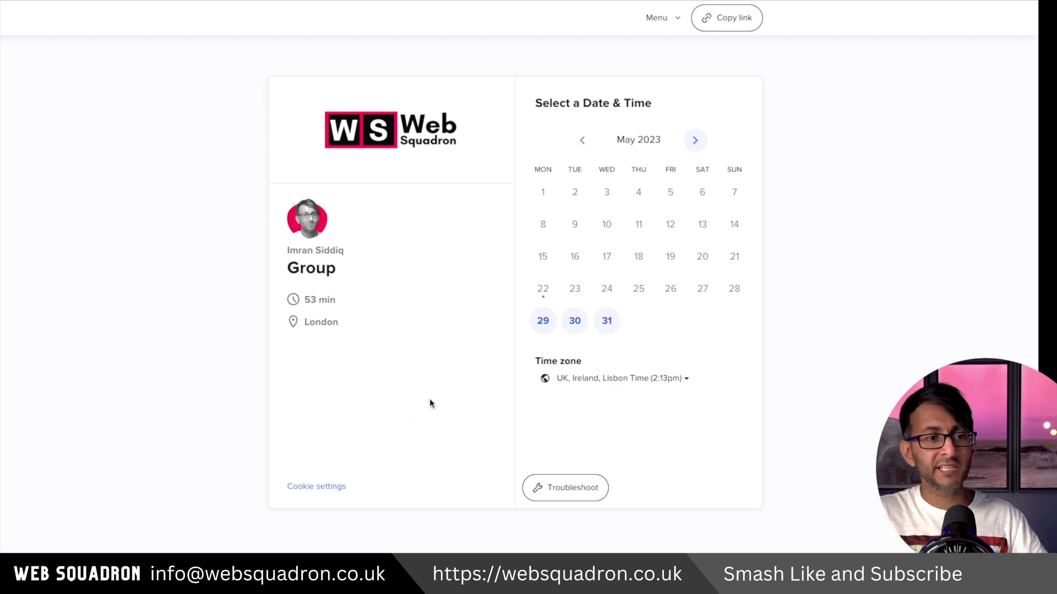
pyautogui.click(694, 141)
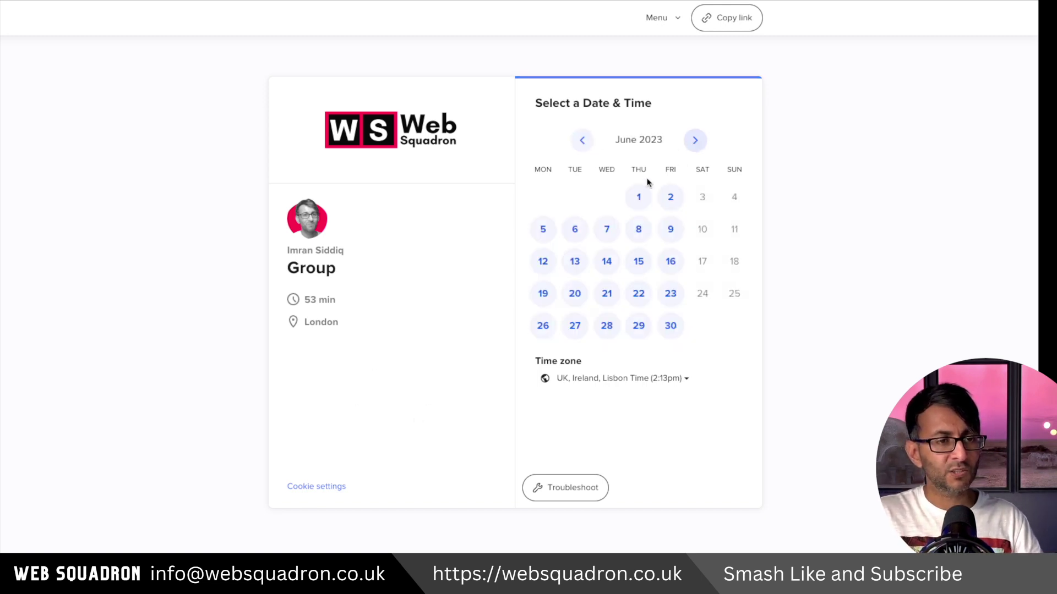
pyautogui.click(582, 140)
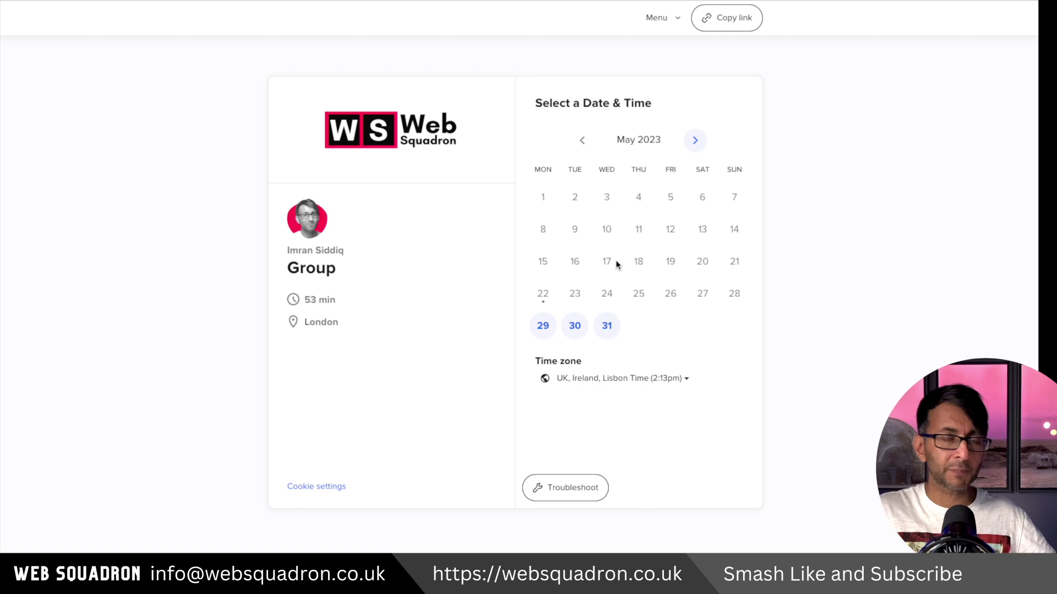
pyautogui.click(607, 325)
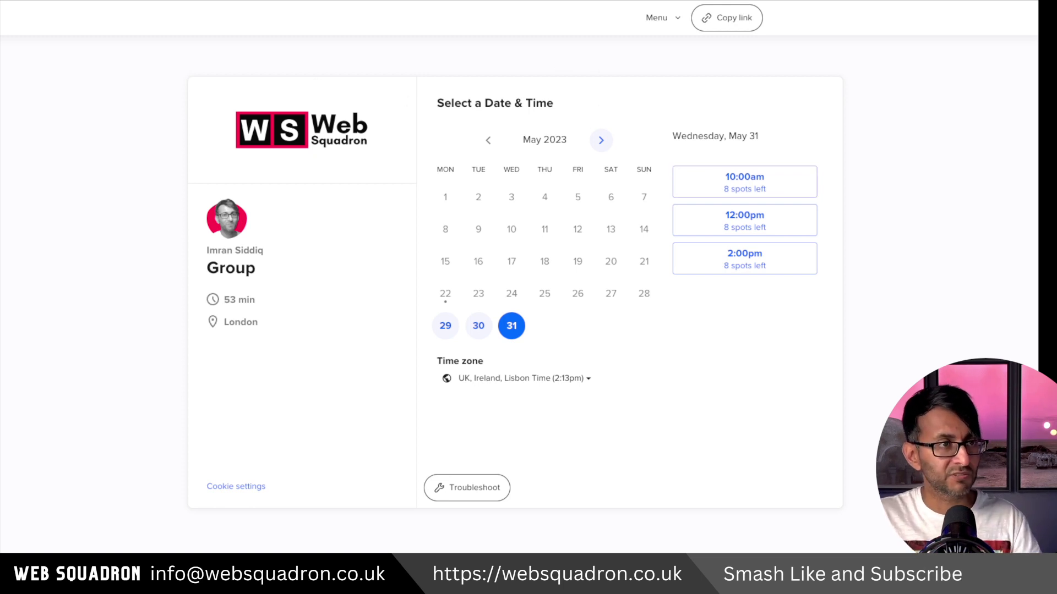
pyautogui.click(201, 1)
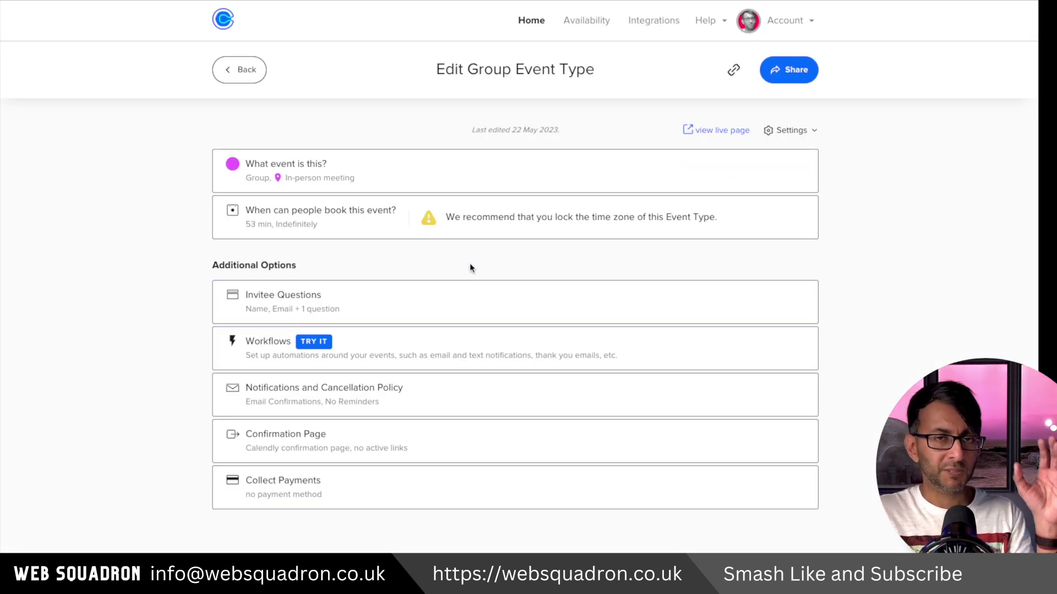
# Step: Delete the preparation question from the invitee questions
pyautogui.click(328, 310)
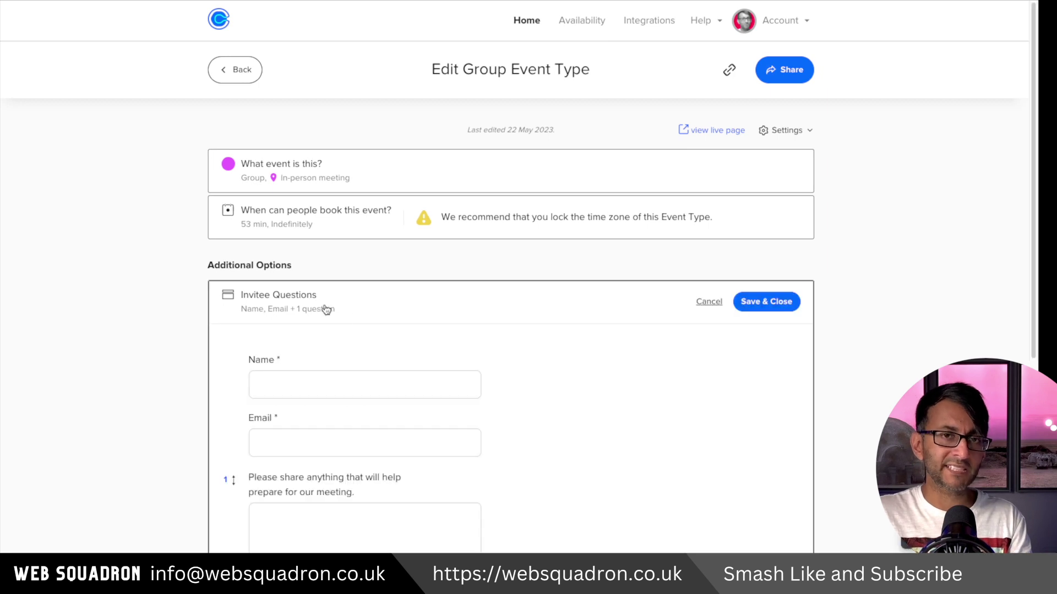
pyautogui.scroll(-3, 512, 389)
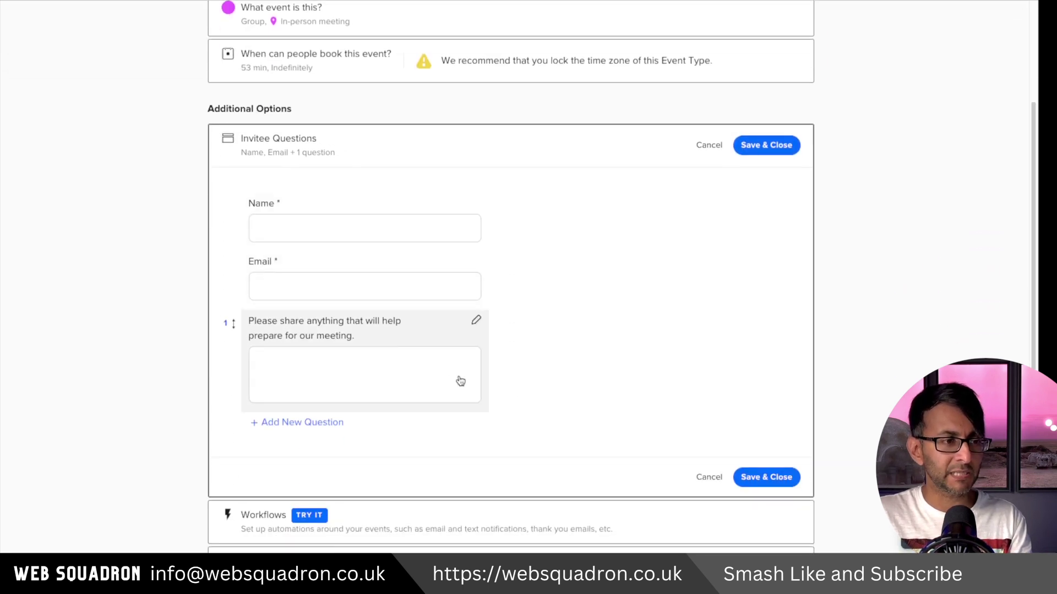
pyautogui.click(476, 320)
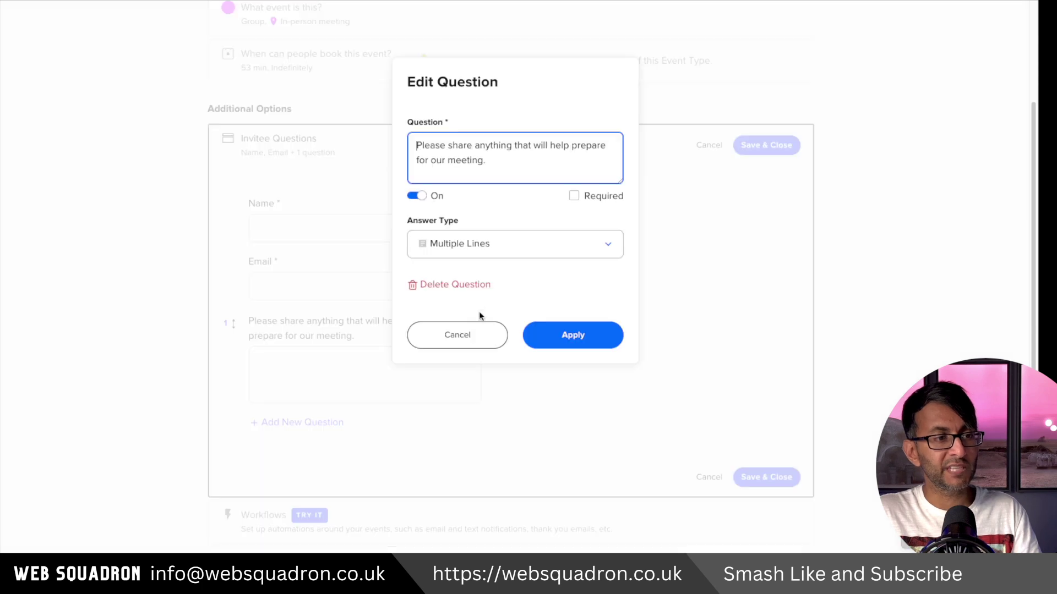
pyautogui.click(460, 288)
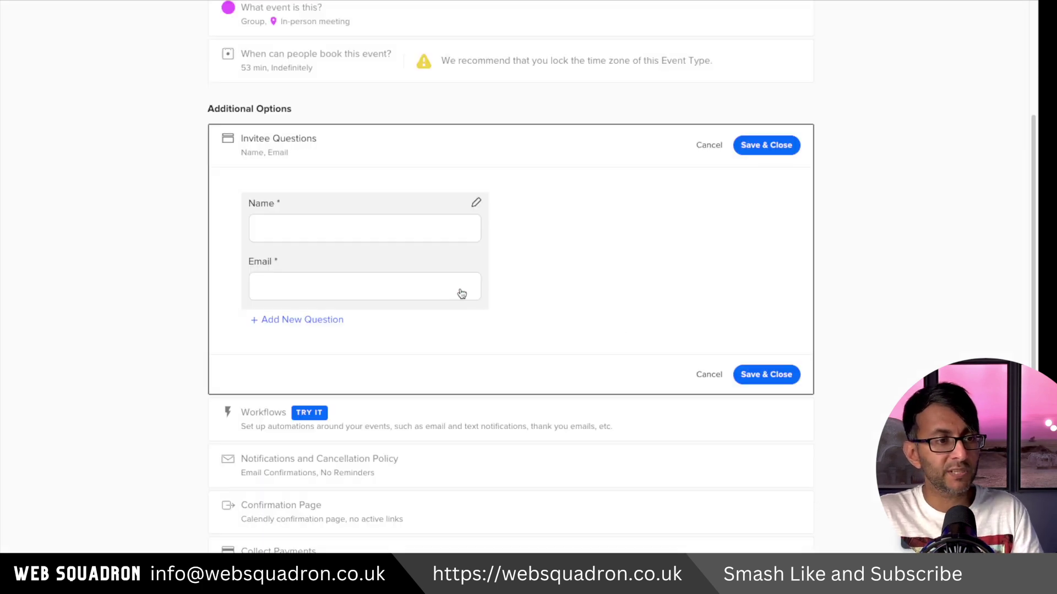
# Step: Draft an 'Age of Child' dropdown question, then discard and delete it
pyautogui.click(333, 322)
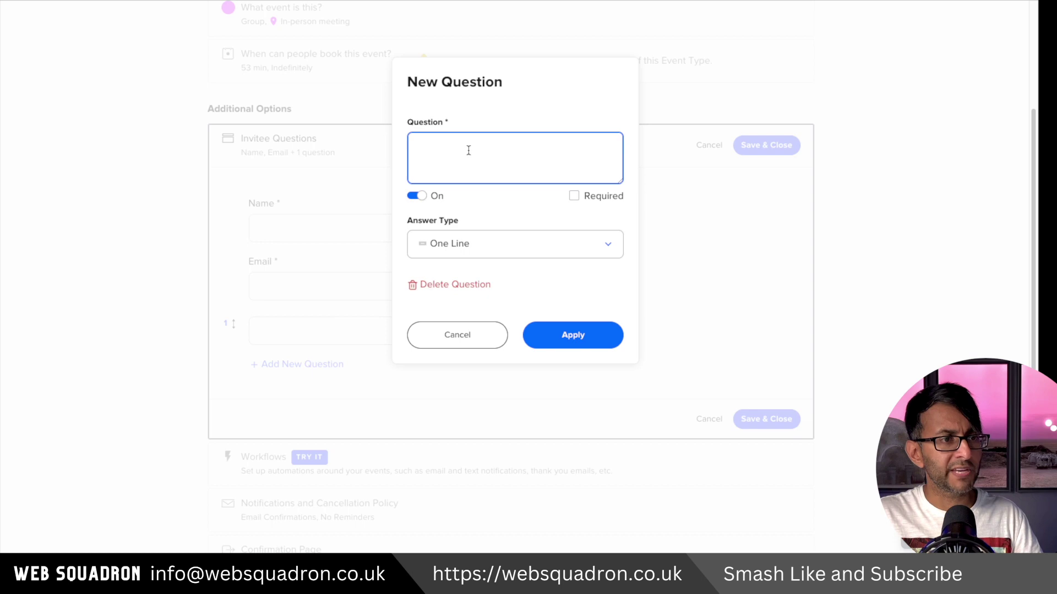
pyautogui.write('Age of Child')
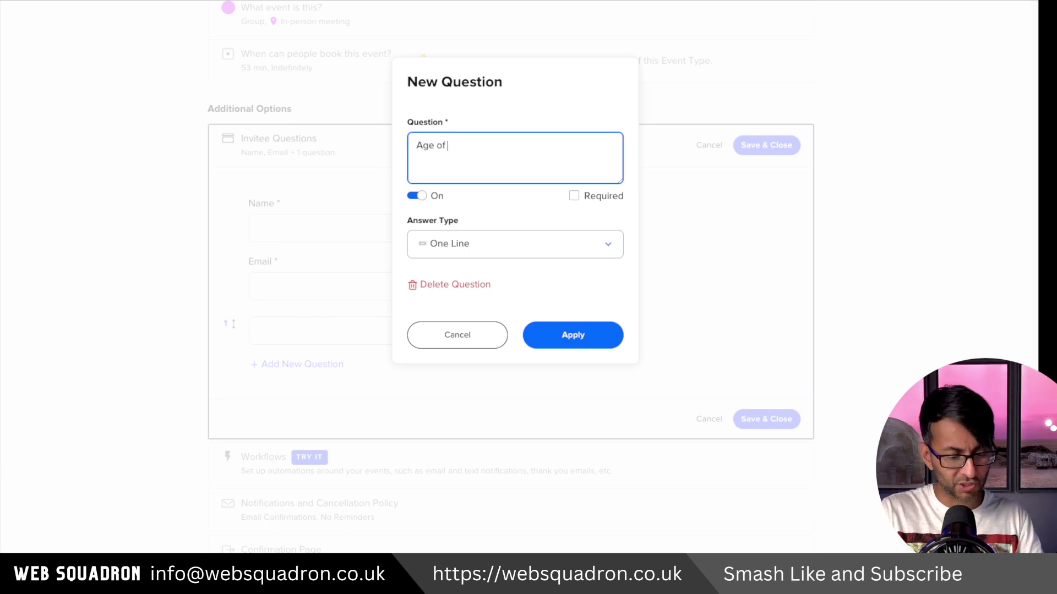
pyautogui.click(536, 246)
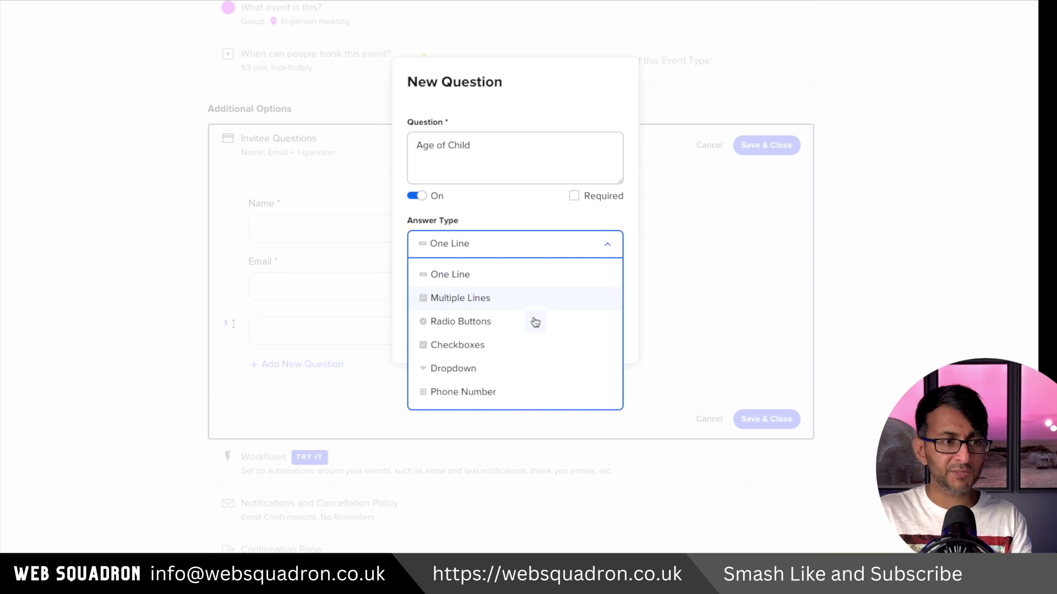
pyautogui.click(530, 367)
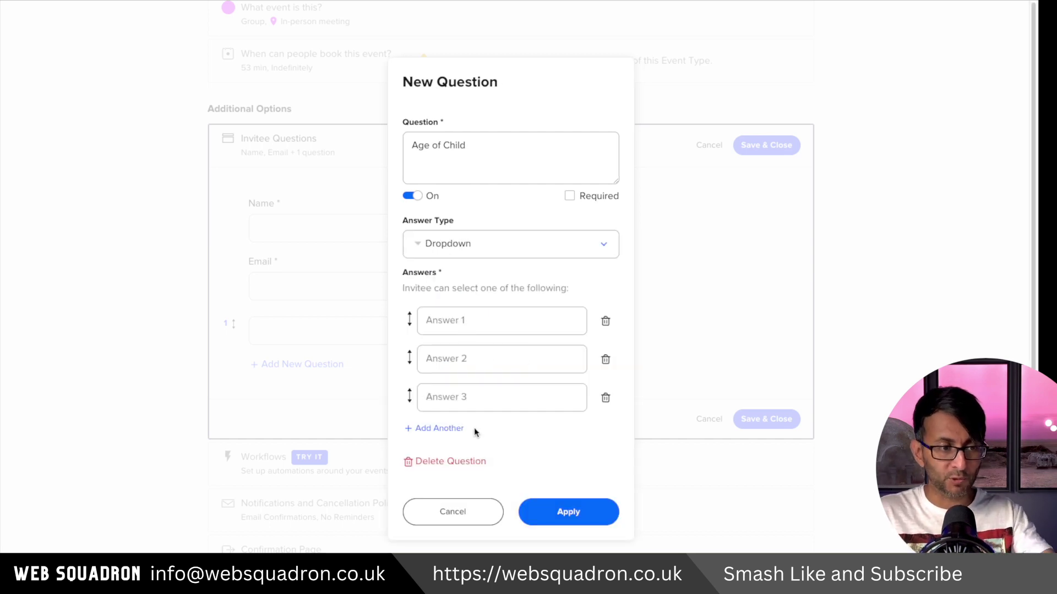
pyautogui.click(476, 509)
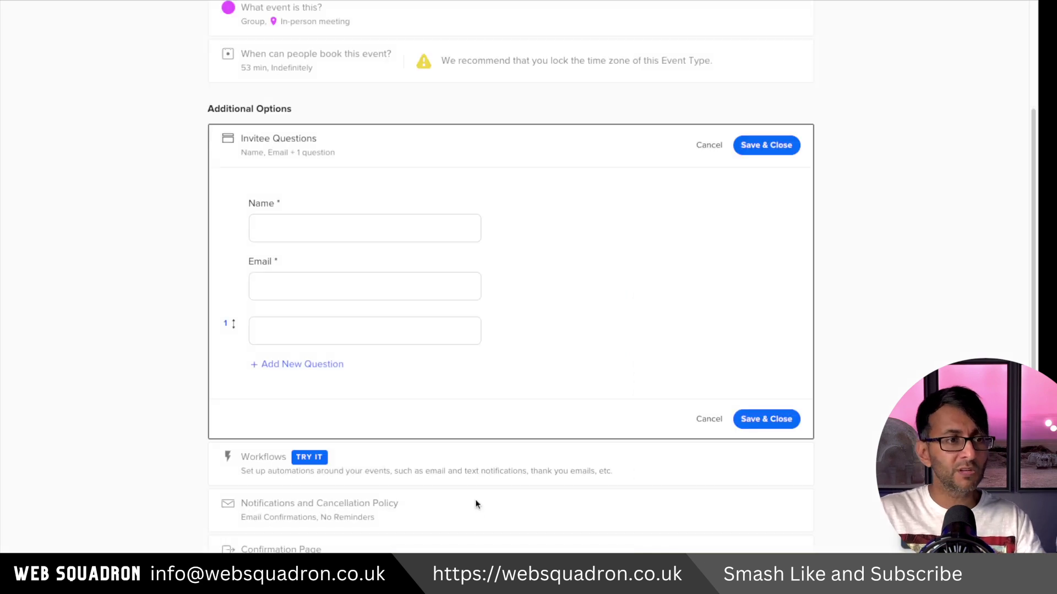
pyautogui.click(315, 336)
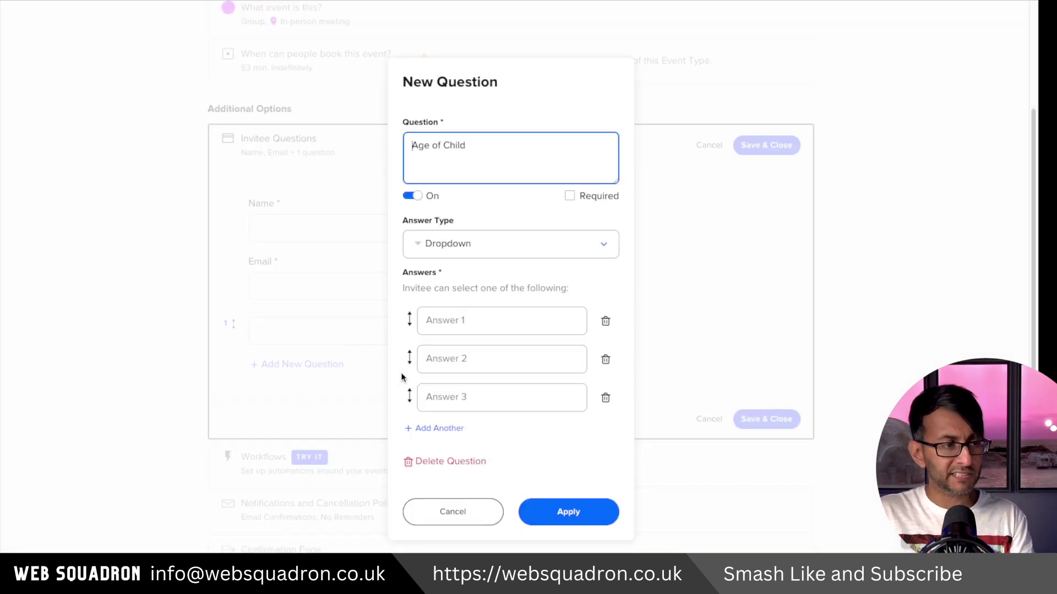
pyautogui.click(447, 465)
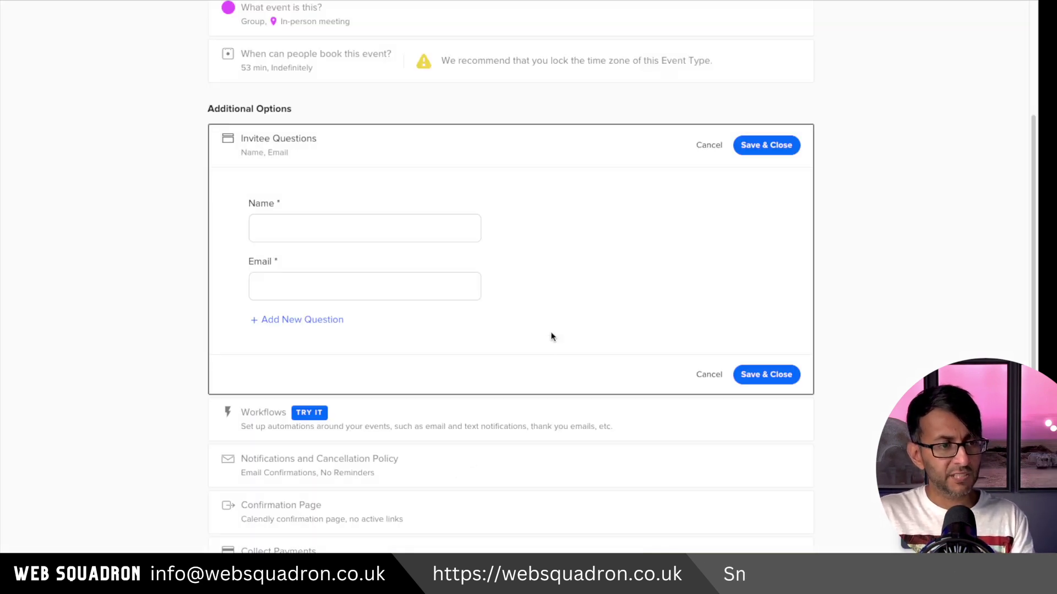
pyautogui.click(435, 346)
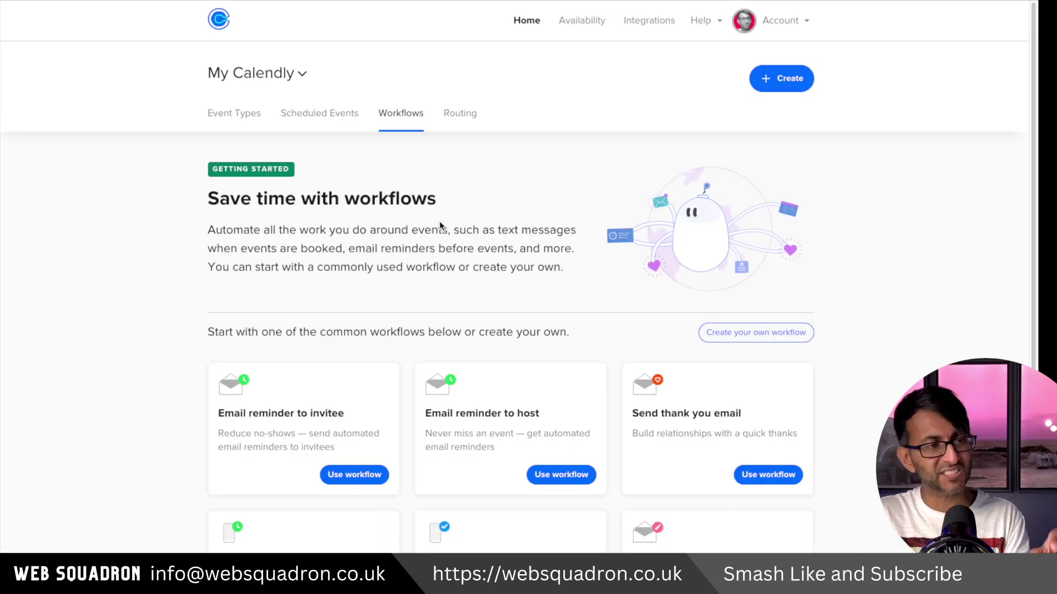
# Step: Look over the workflow templates, then go to Event Types to see the Group and Meeting events
pyautogui.scroll(-3, 596, 370)
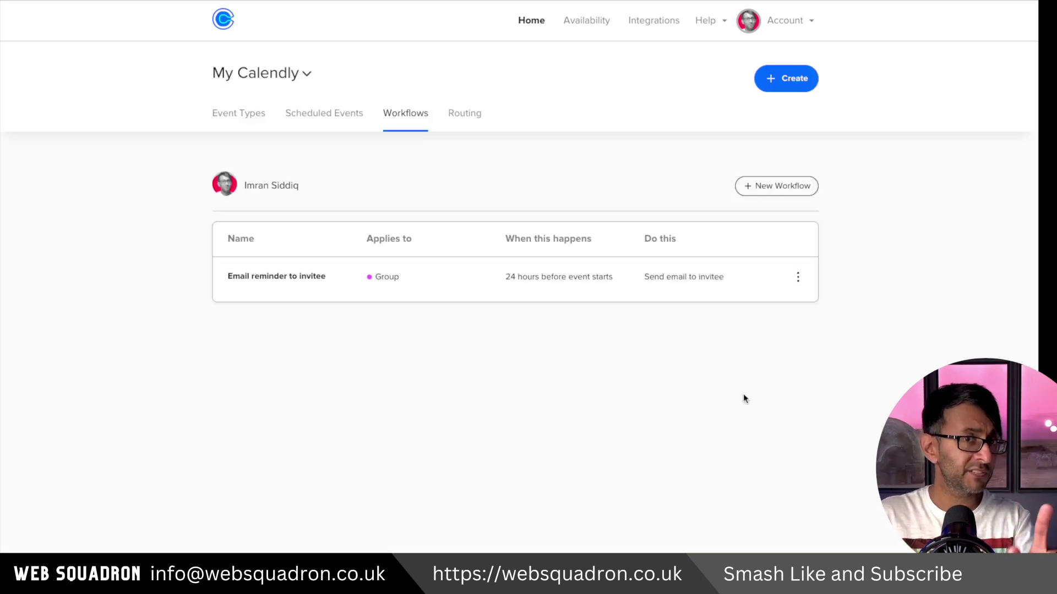
pyautogui.click(312, 120)
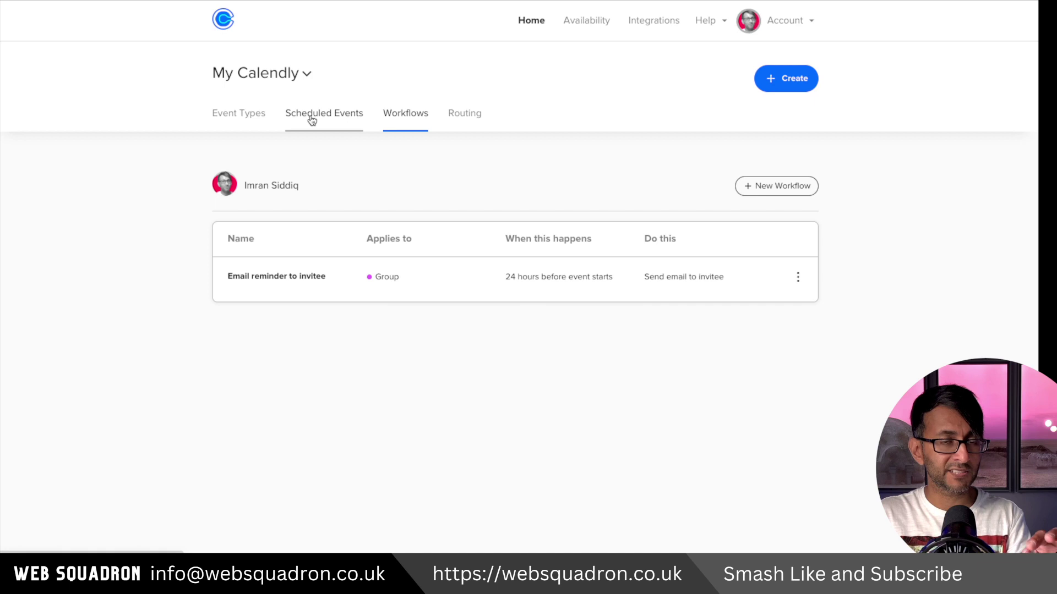
pyautogui.click(242, 120)
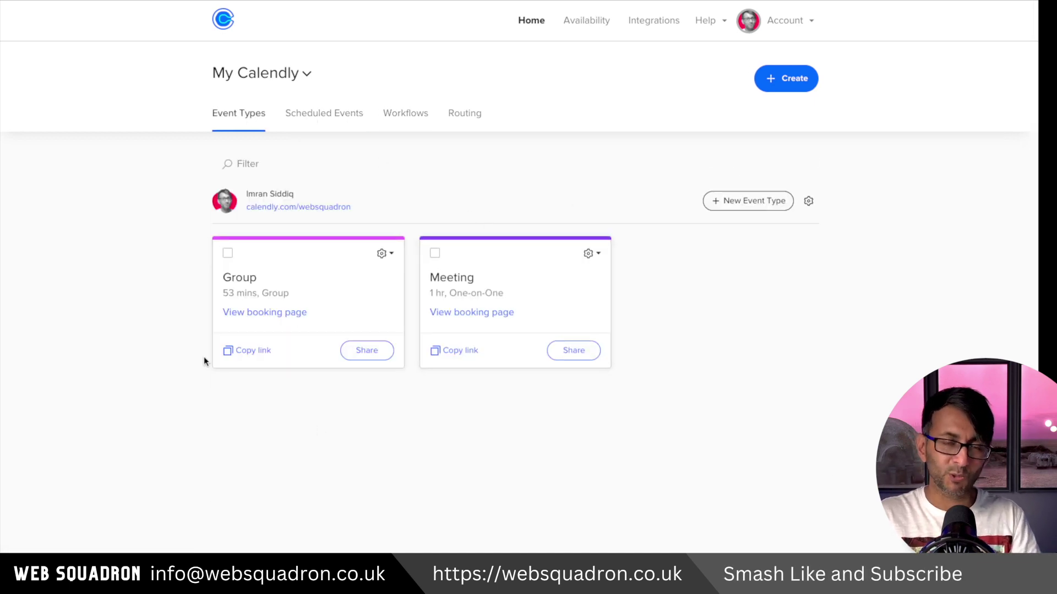
# Step: On the Group event, review its workflows and the confirmation email wording
pyautogui.click(527, 272)
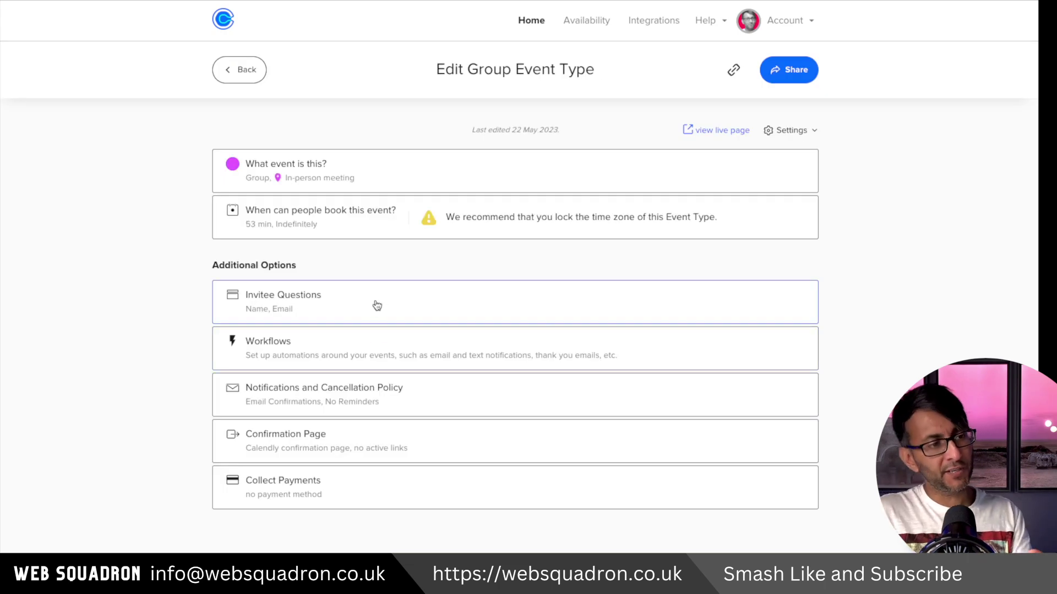
pyautogui.click(385, 354)
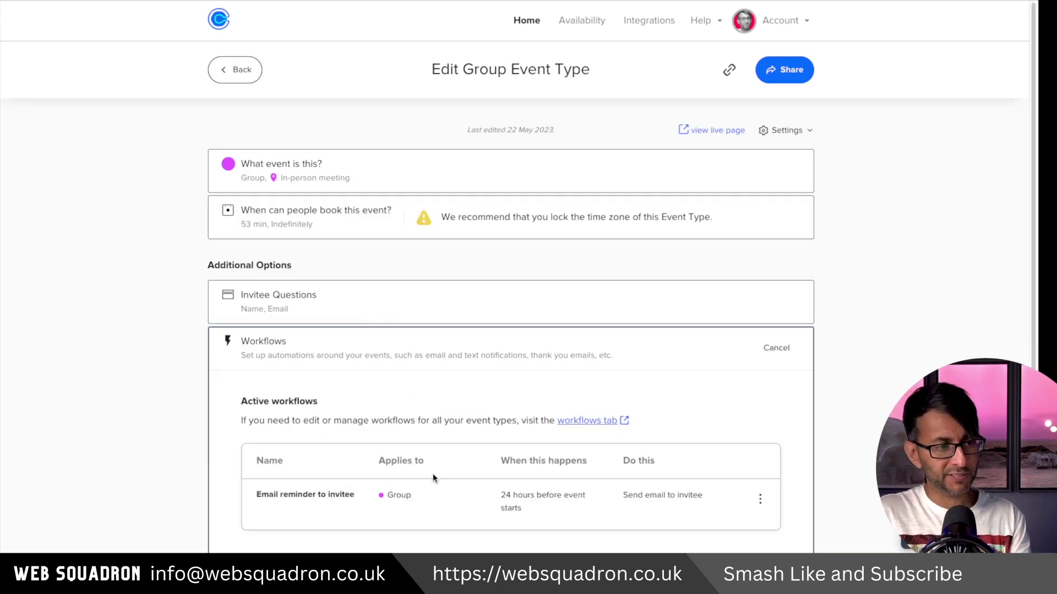
pyautogui.click(764, 357)
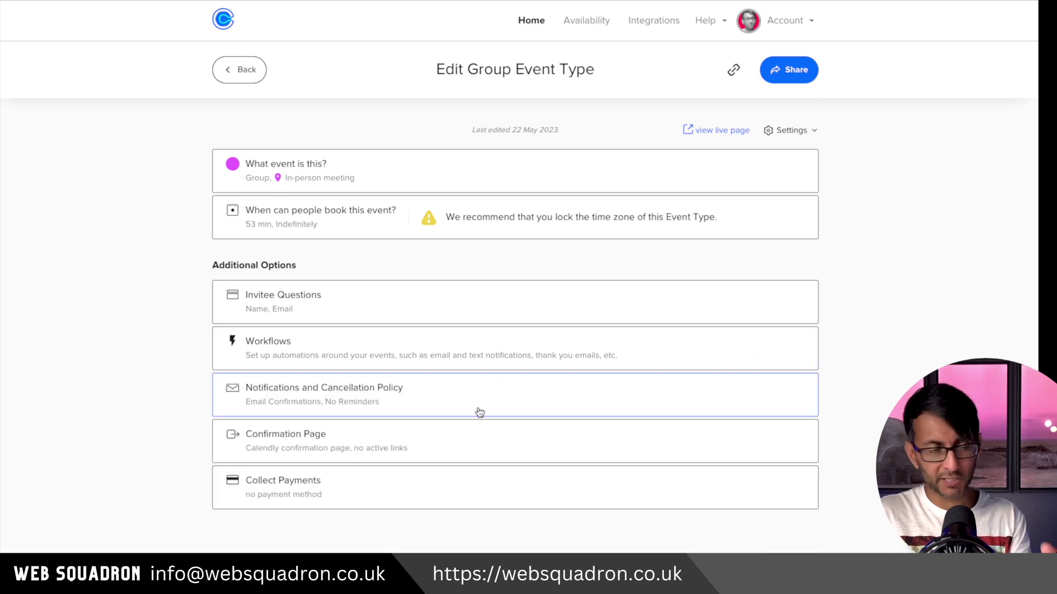
pyautogui.click(378, 391)
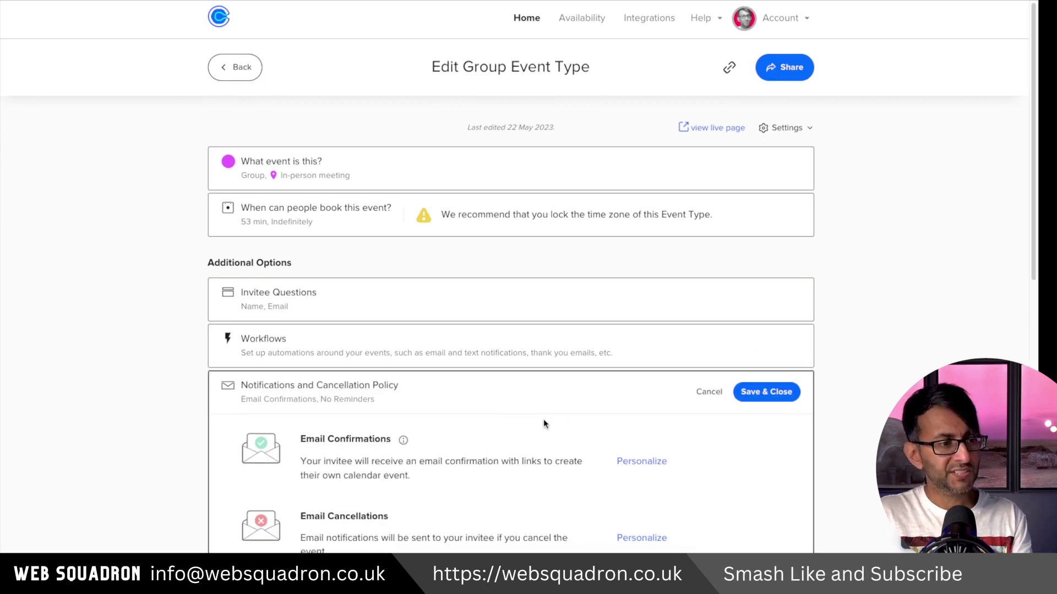
pyautogui.scroll(-5, 754, 460)
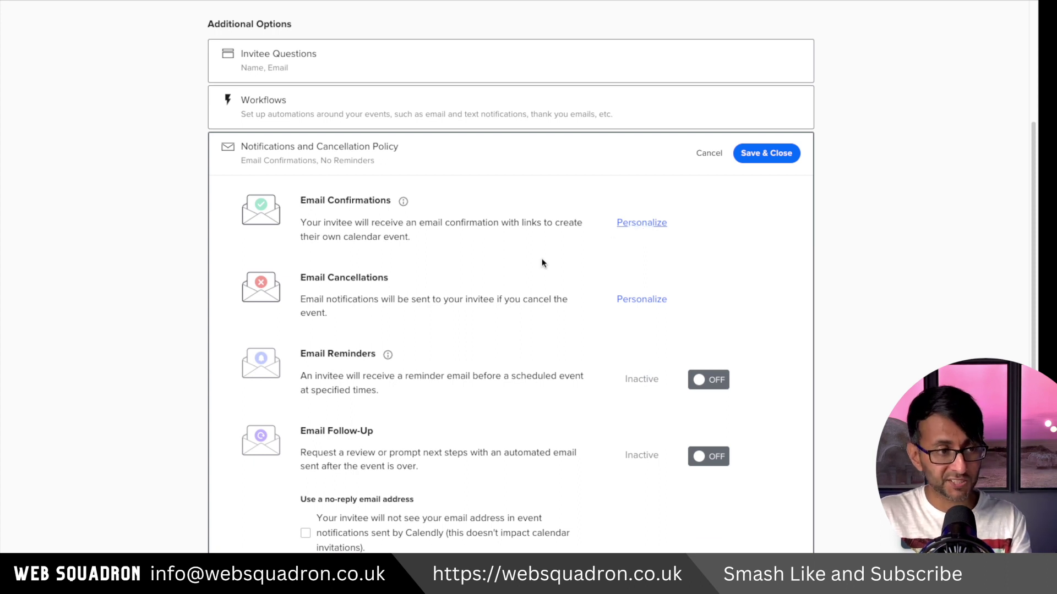
pyautogui.click(643, 225)
pyautogui.scroll(-1, 481, 393)
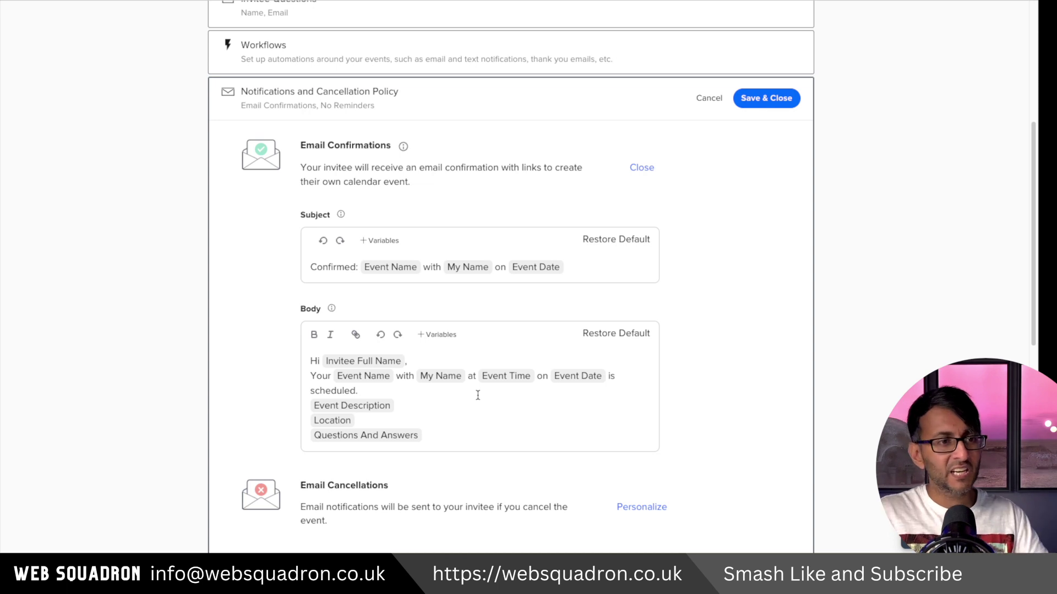
pyautogui.click(633, 169)
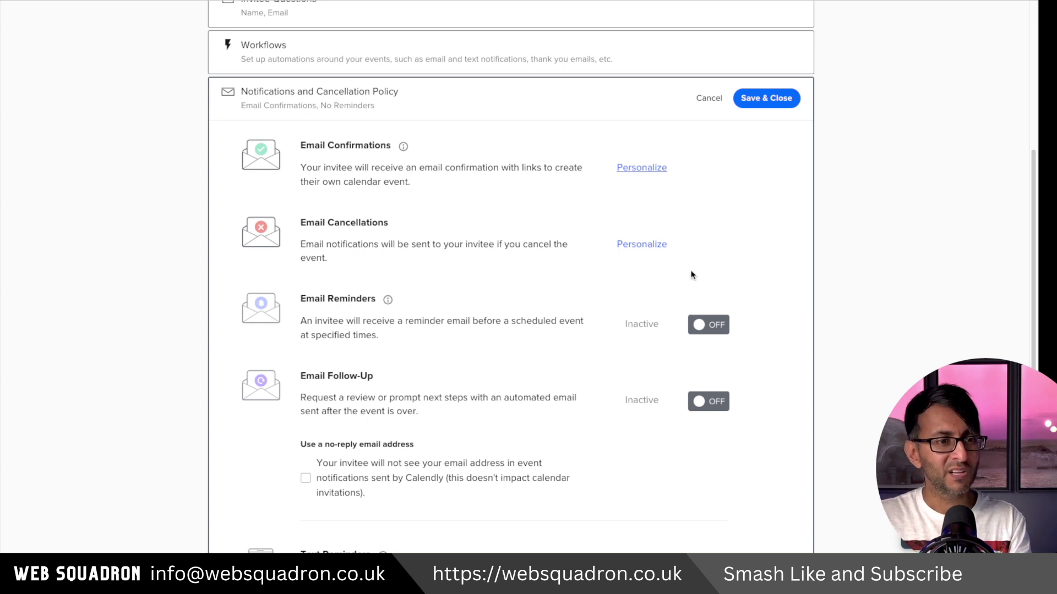
# Step: Leave email reminders, follow-ups and text reminders off, and save the notifications
pyautogui.click(713, 326)
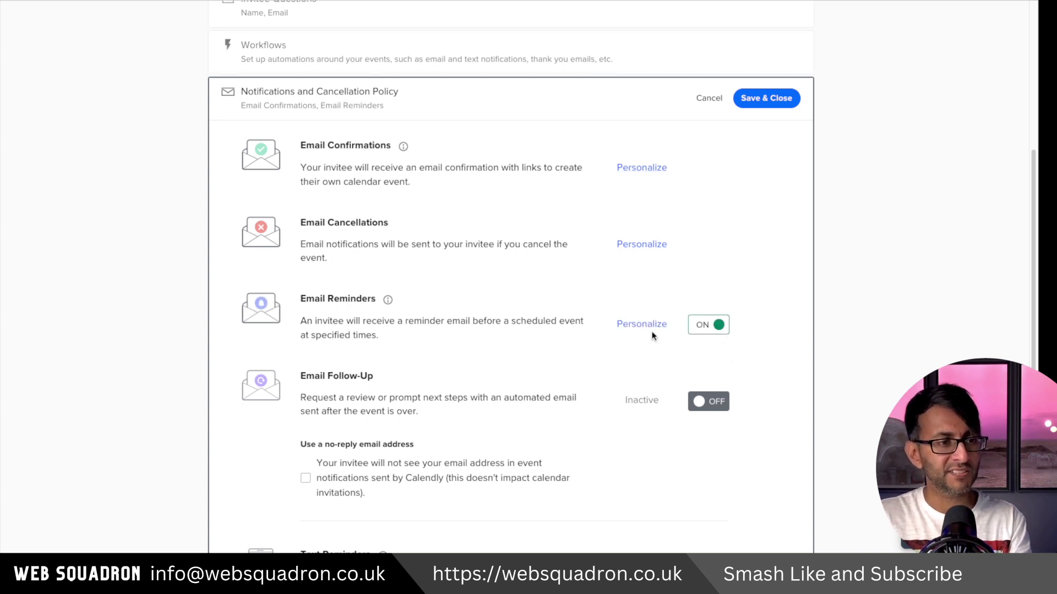
pyautogui.scroll(-2, 679, 359)
pyautogui.click(719, 290)
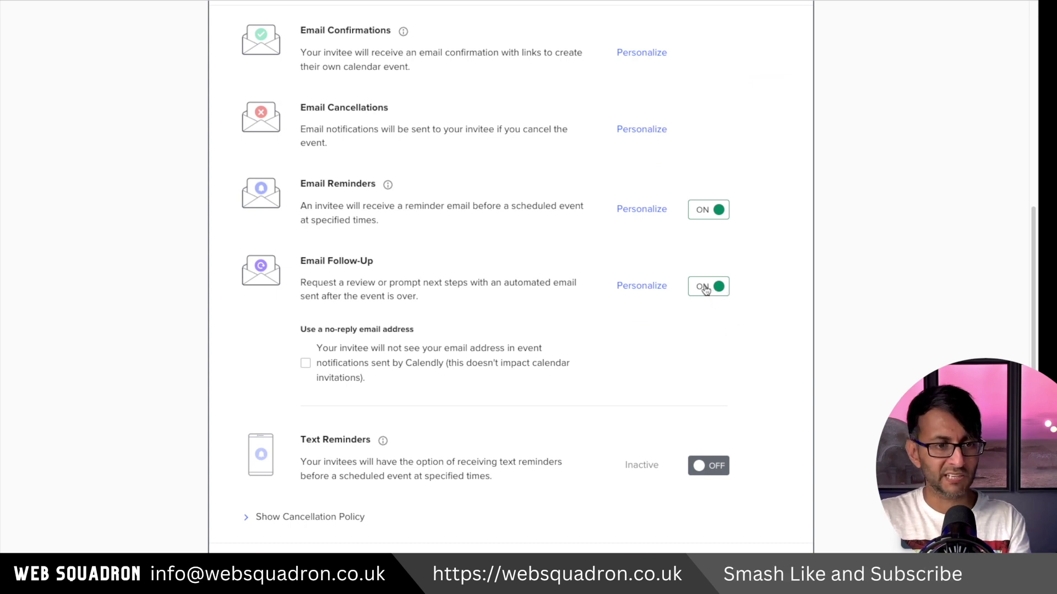
pyautogui.click(705, 290)
pyautogui.click(701, 214)
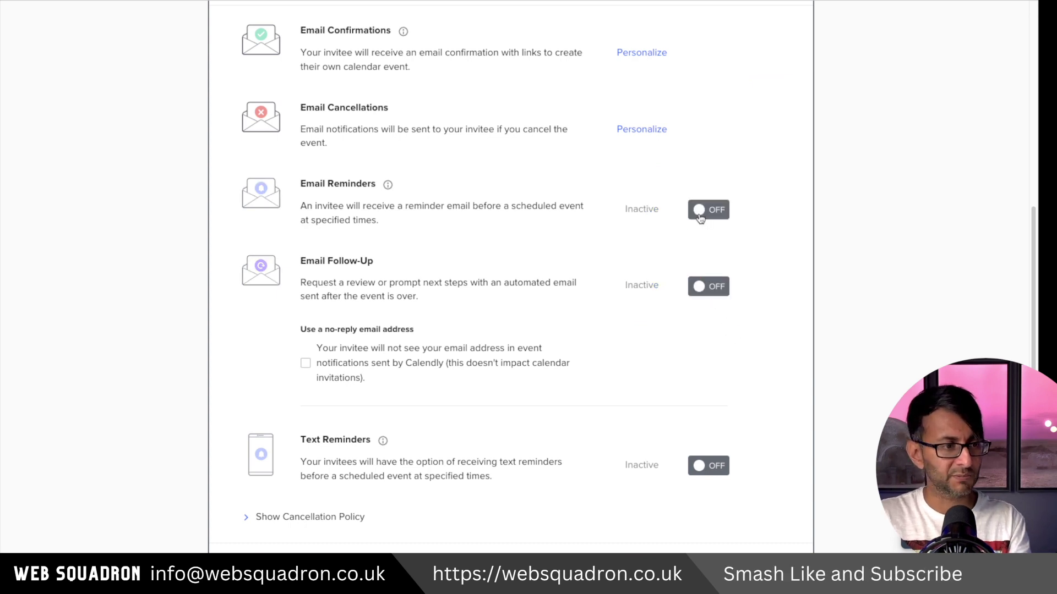
pyautogui.click(711, 471)
pyautogui.click(701, 471)
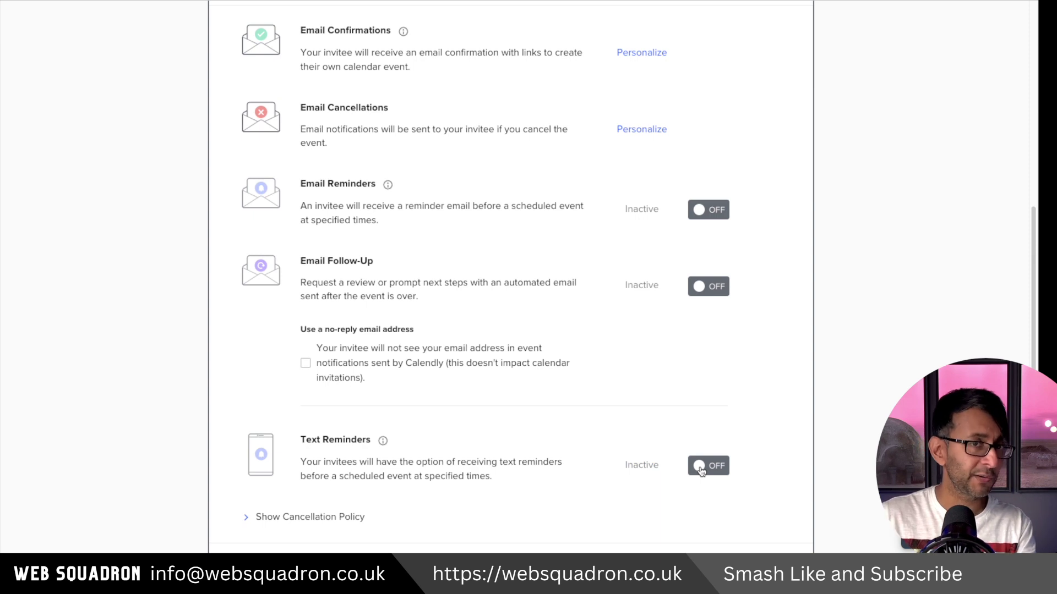
pyautogui.scroll(-3, 639, 443)
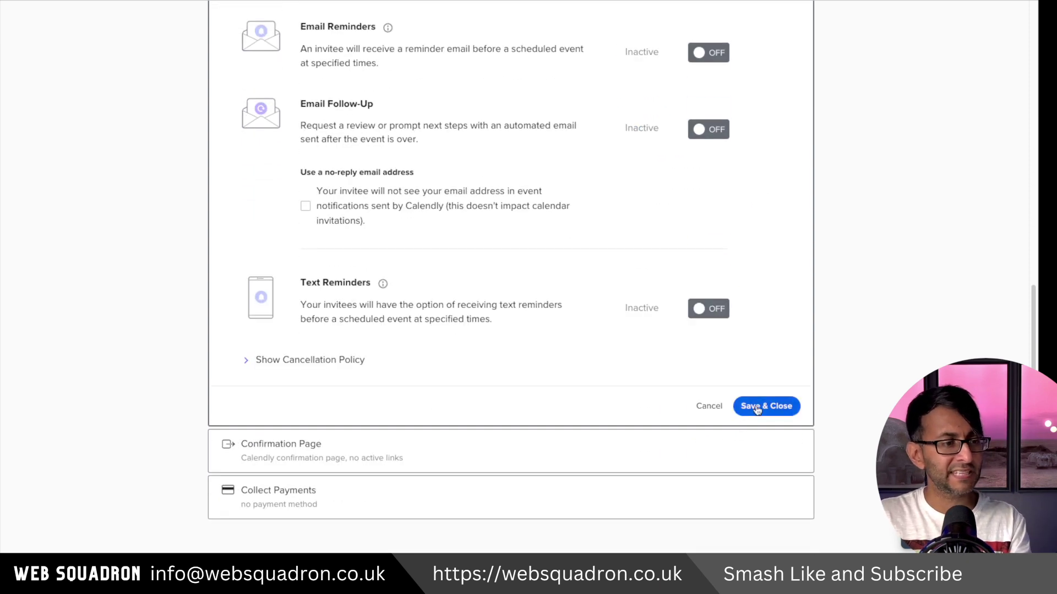
pyautogui.click(535, 450)
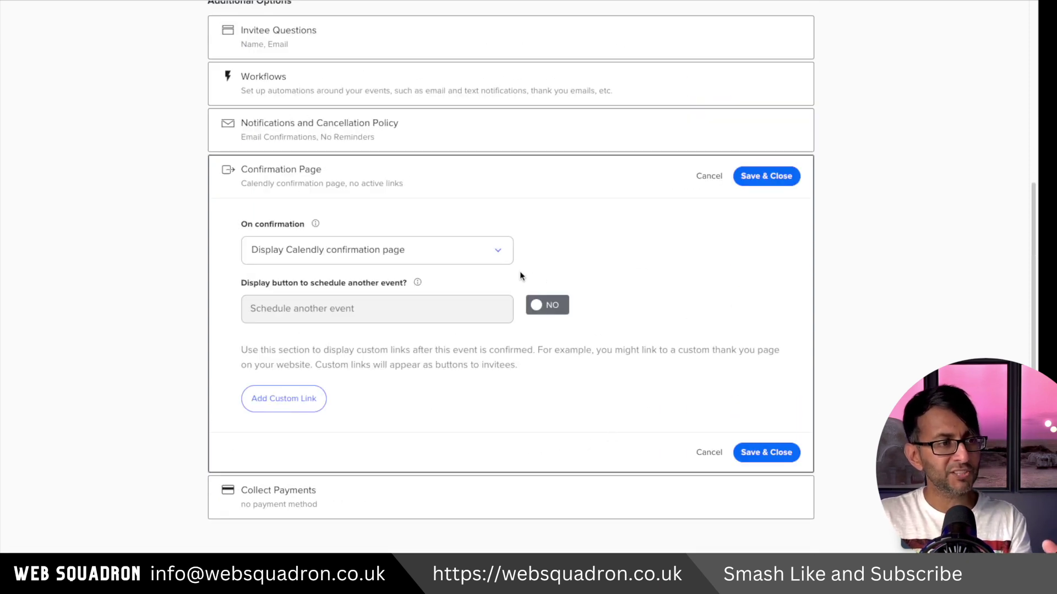
# Step: Set On confirmation to 'Display Calendly confirmation page' instead of an external redirect, and save
pyautogui.click(491, 254)
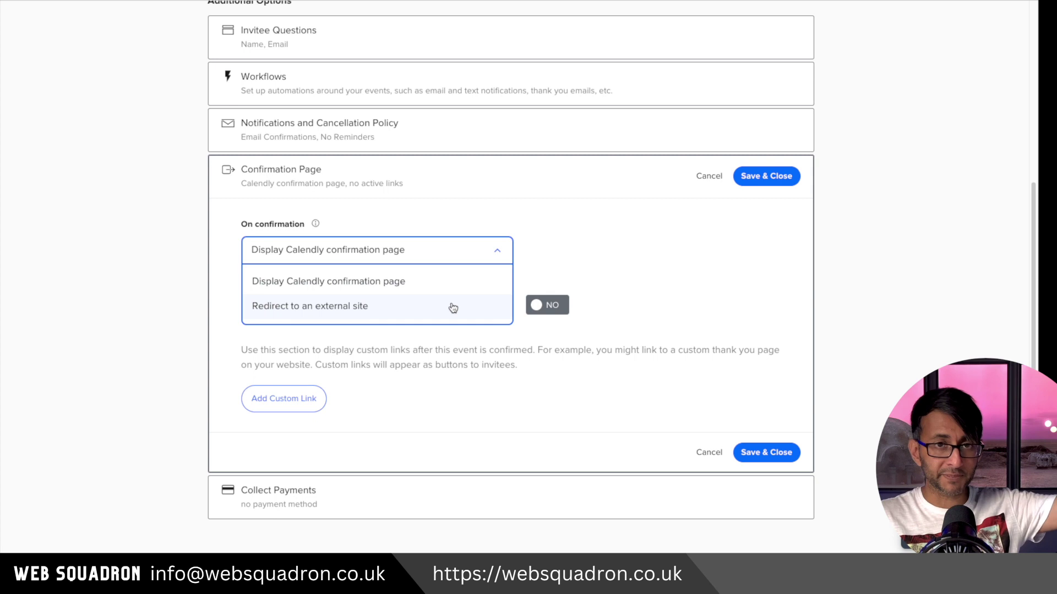
pyautogui.click(452, 308)
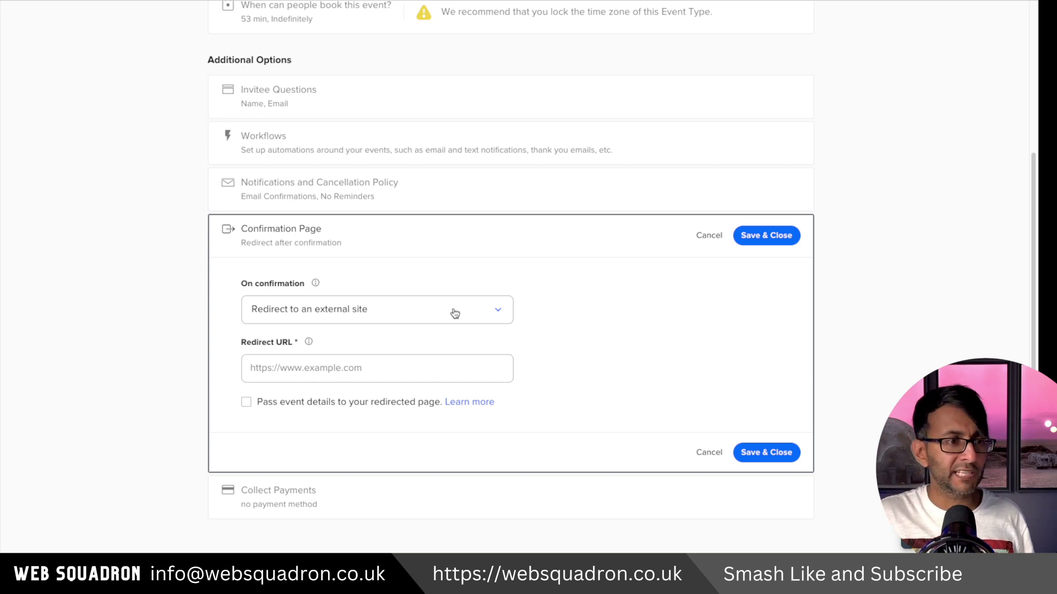
pyautogui.click(455, 313)
pyautogui.click(413, 339)
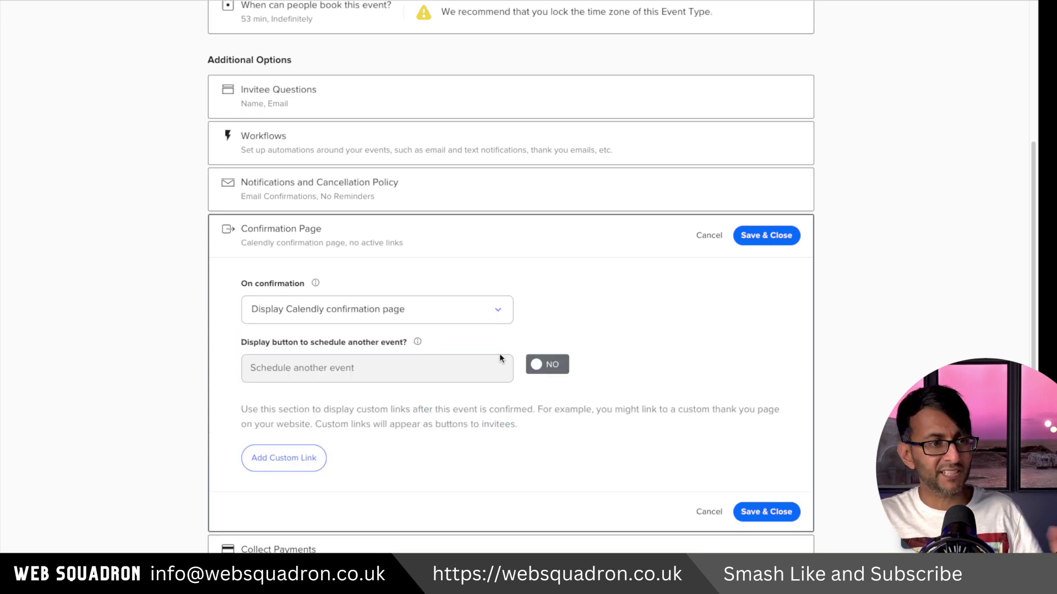
pyautogui.click(473, 313)
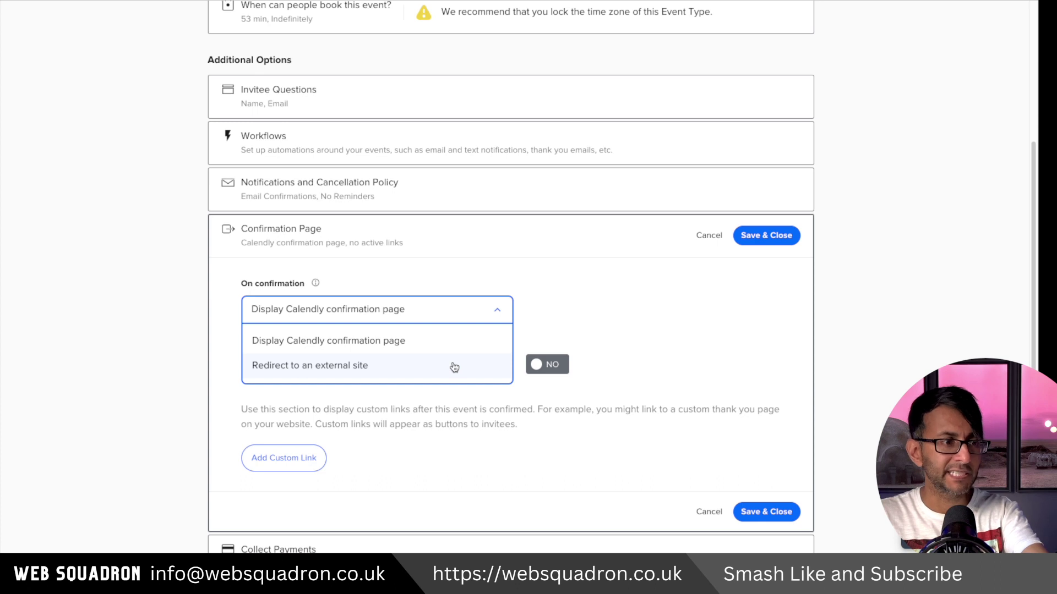
pyautogui.click(454, 367)
pyautogui.click(483, 314)
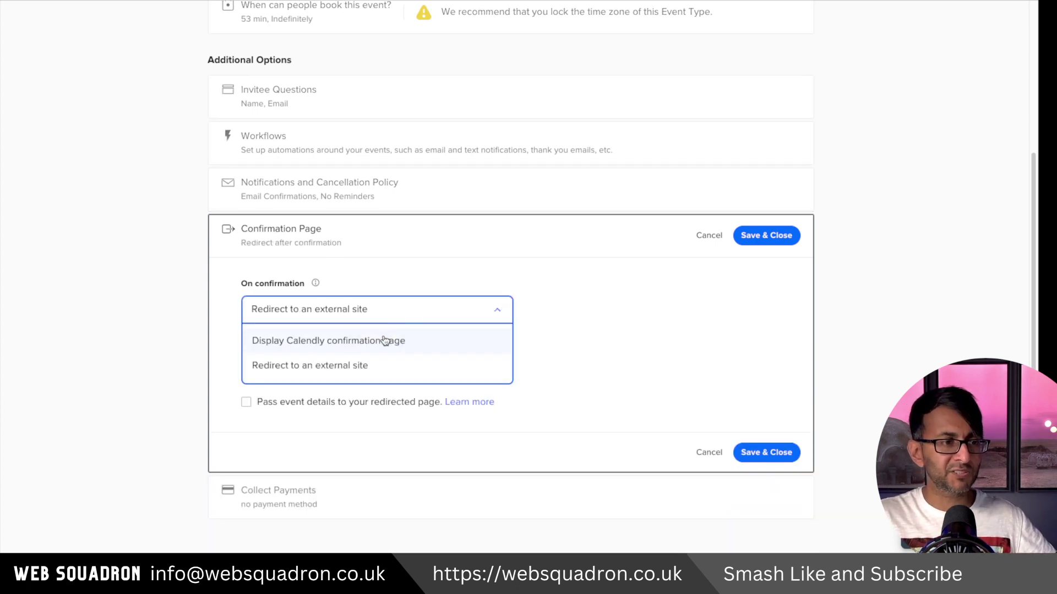
pyautogui.click(388, 340)
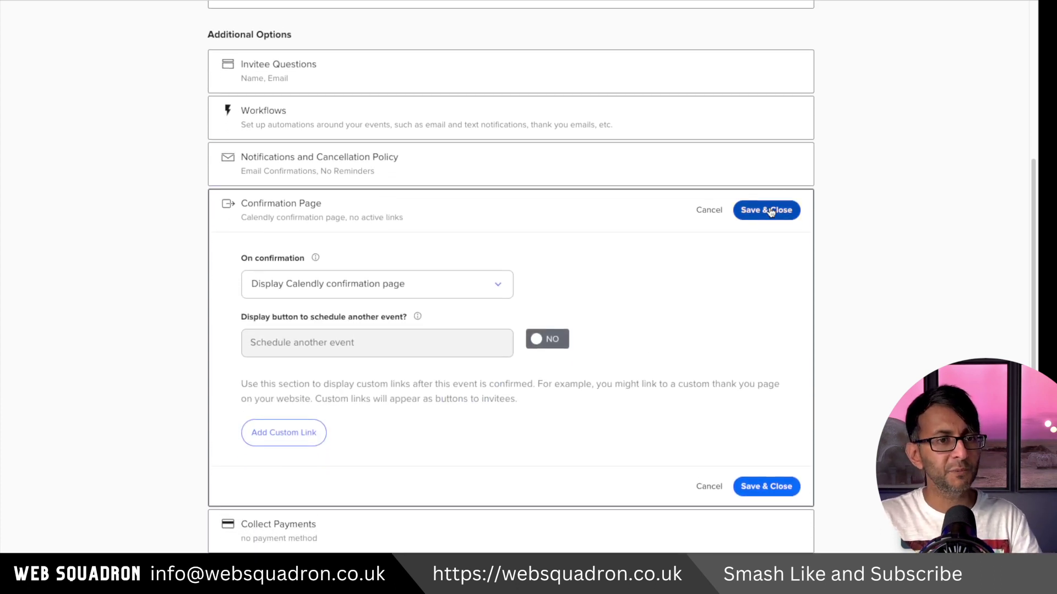
pyautogui.click(766, 210)
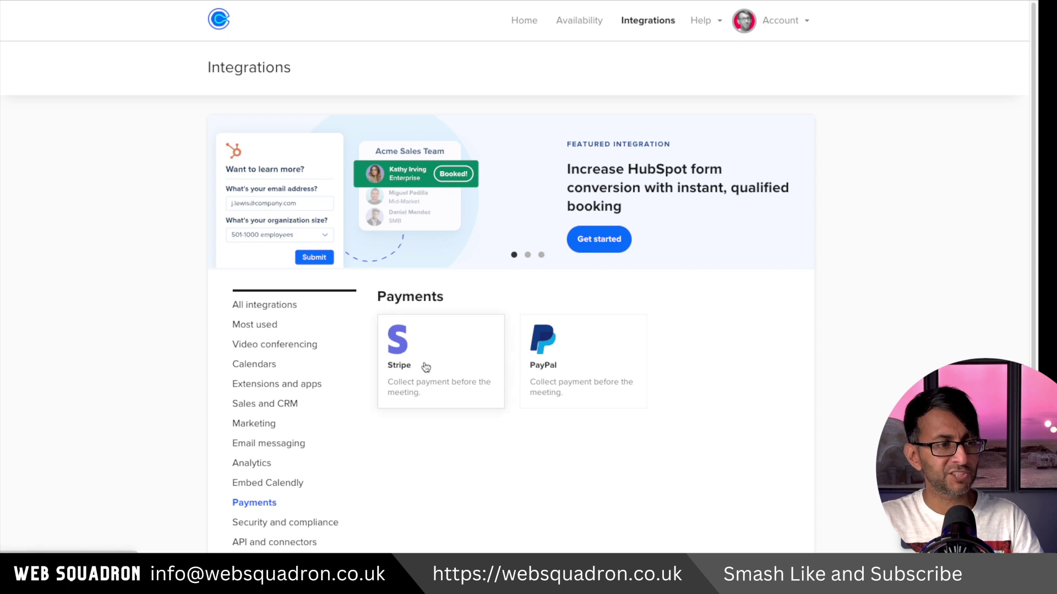
# Step: Connect a PayPal account under Integrations, then expand the Group event's Collect Payments settings
pyautogui.click(586, 374)
pyautogui.click(307, 313)
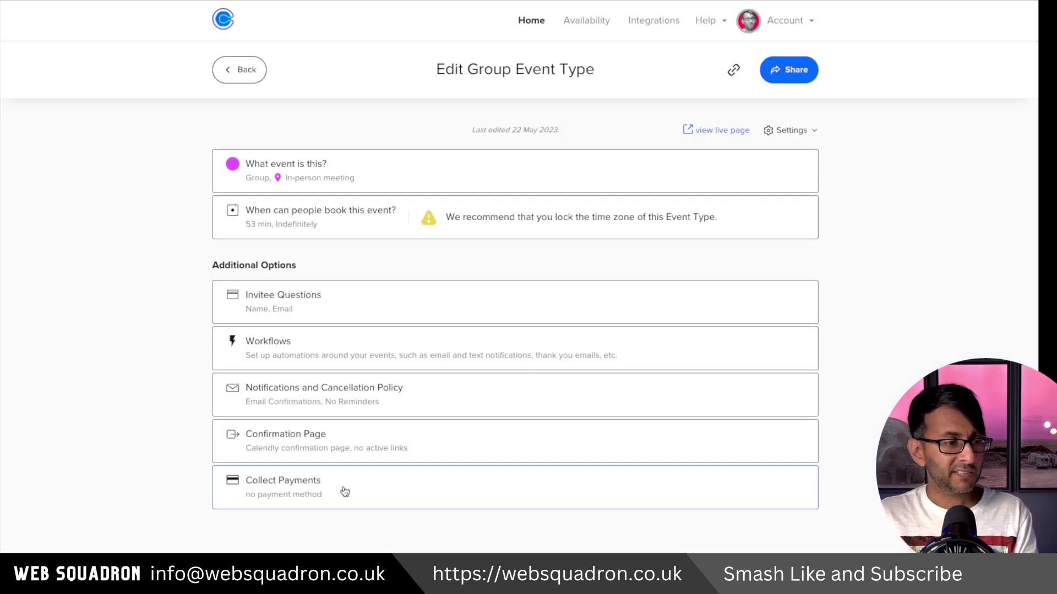
pyautogui.click(344, 491)
# Step: Accept PayPal payments of 1000 Pound Sterling with terms 'Non-refundable for 1 hour consultation', and save
pyautogui.scroll(-5, 344, 491)
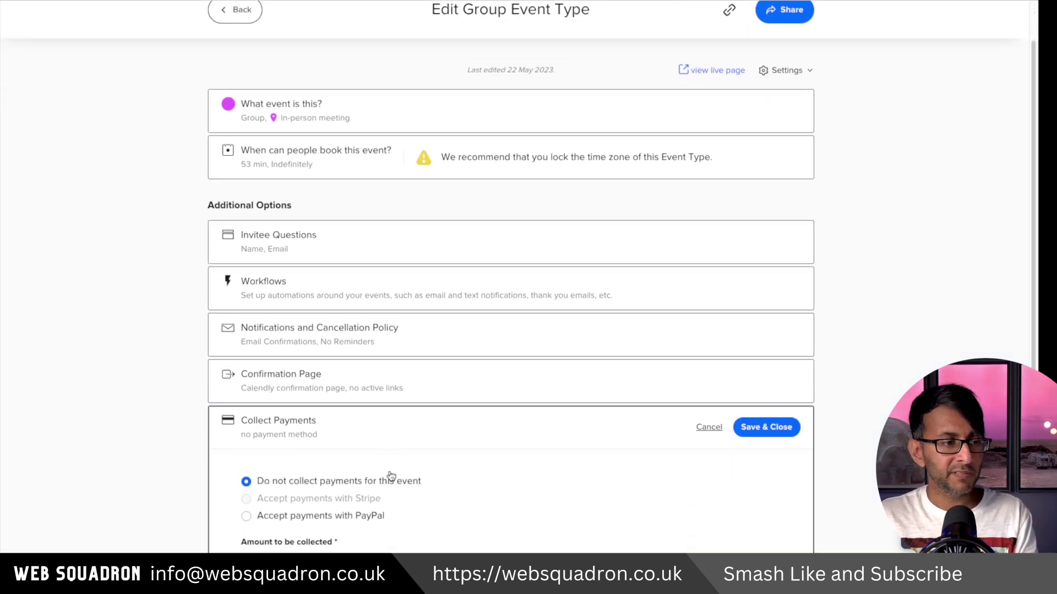
pyautogui.click(330, 301)
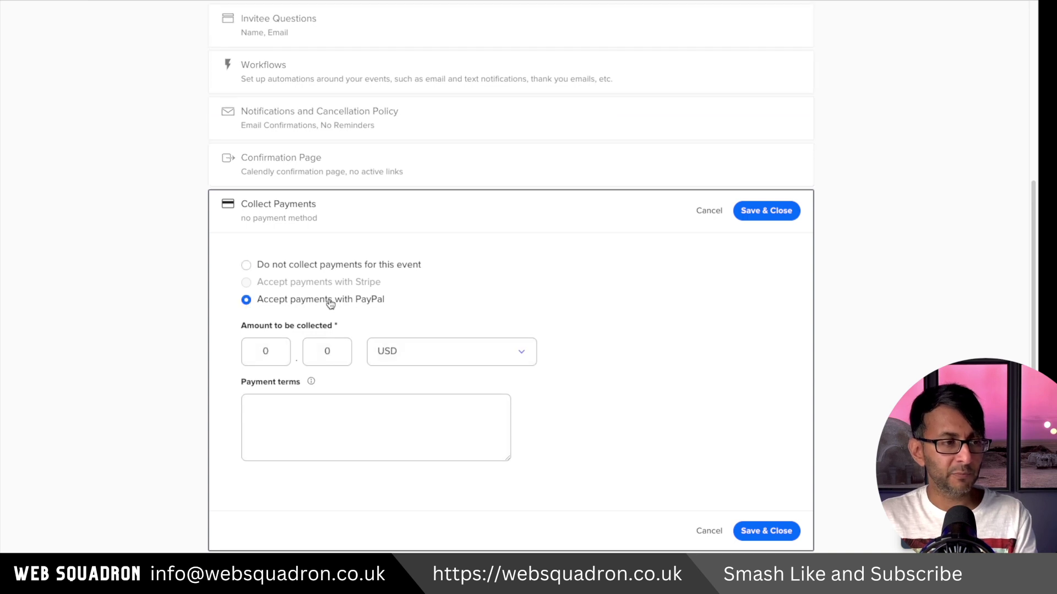
pyautogui.click(280, 348)
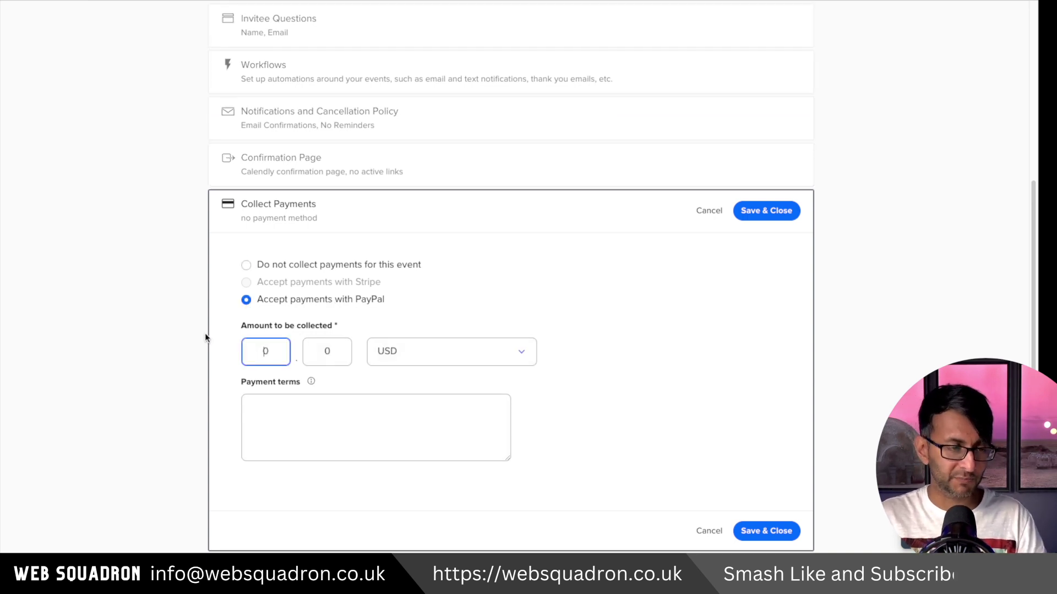
pyautogui.write('1000')
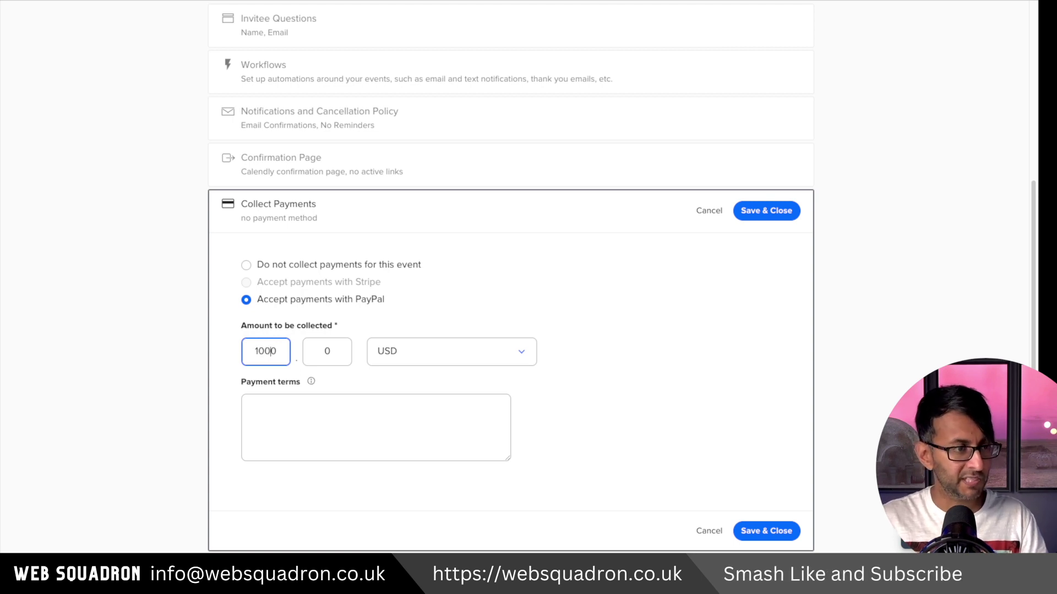
pyautogui.click(455, 355)
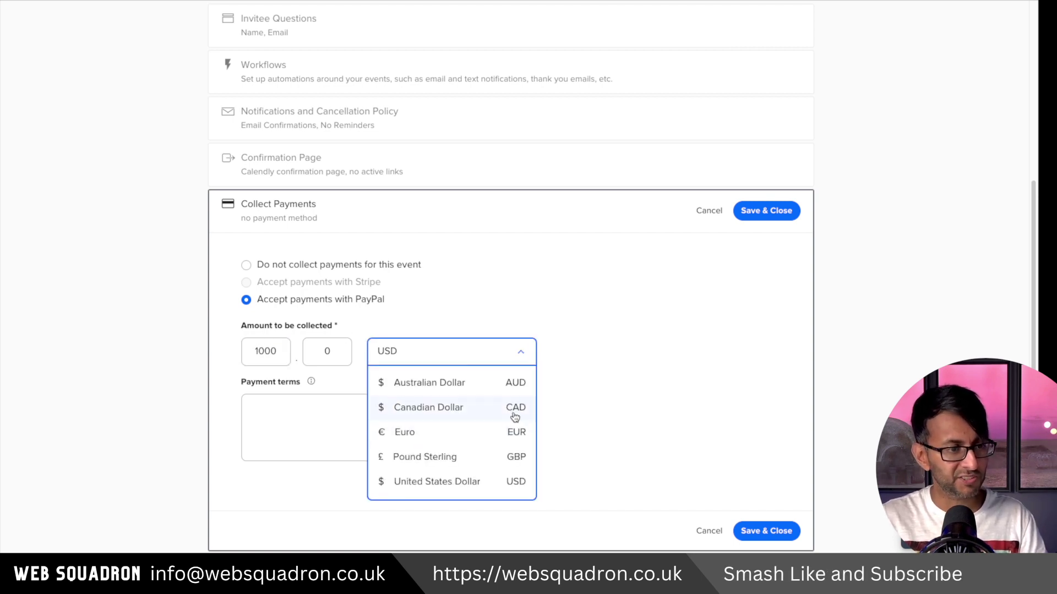
pyautogui.click(474, 483)
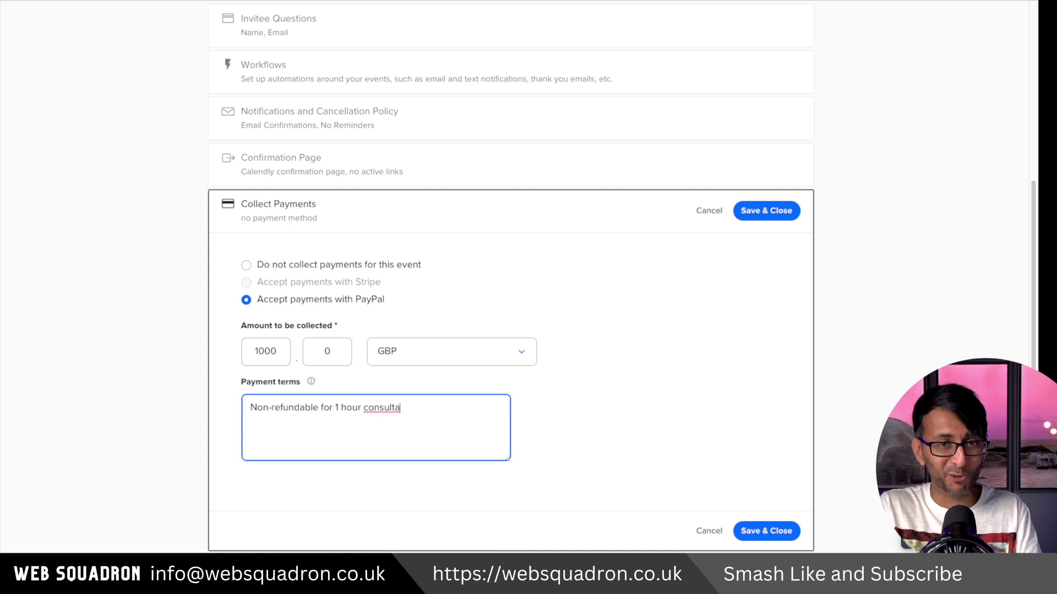
pyautogui.write('tion.')
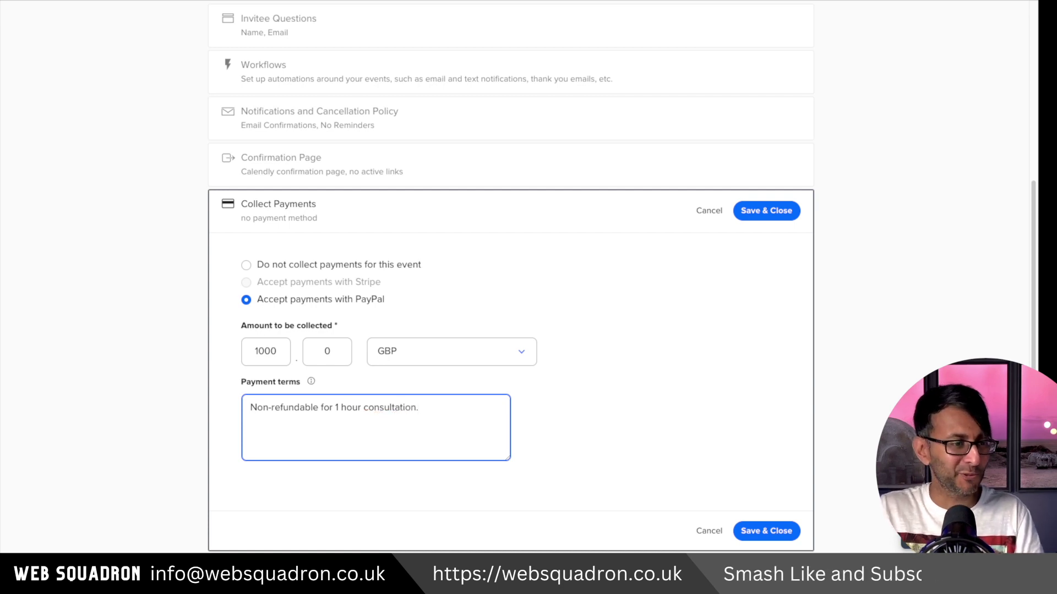
pyautogui.click(779, 531)
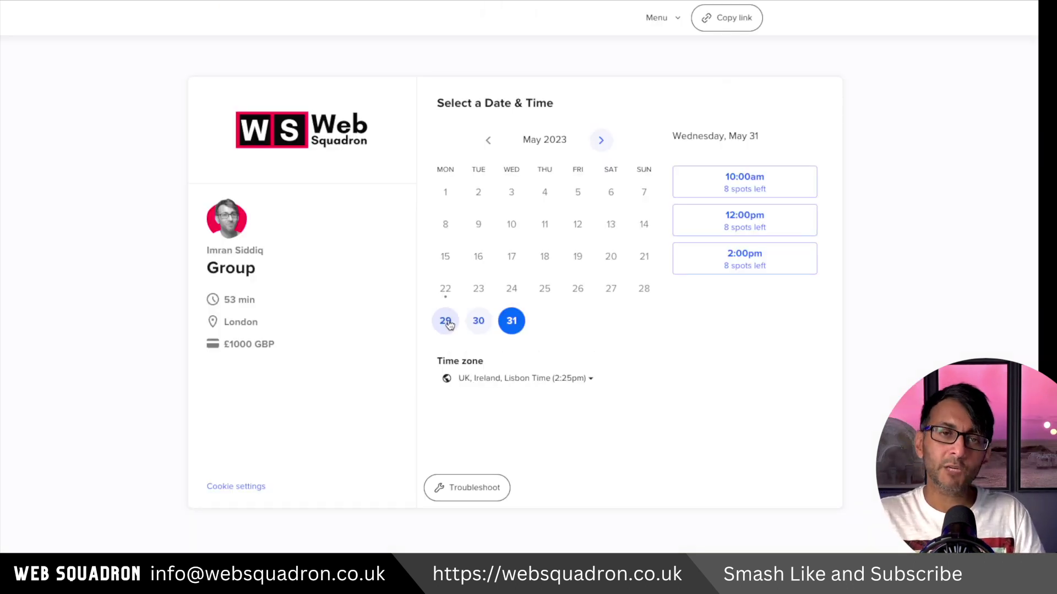
pyautogui.click(445, 321)
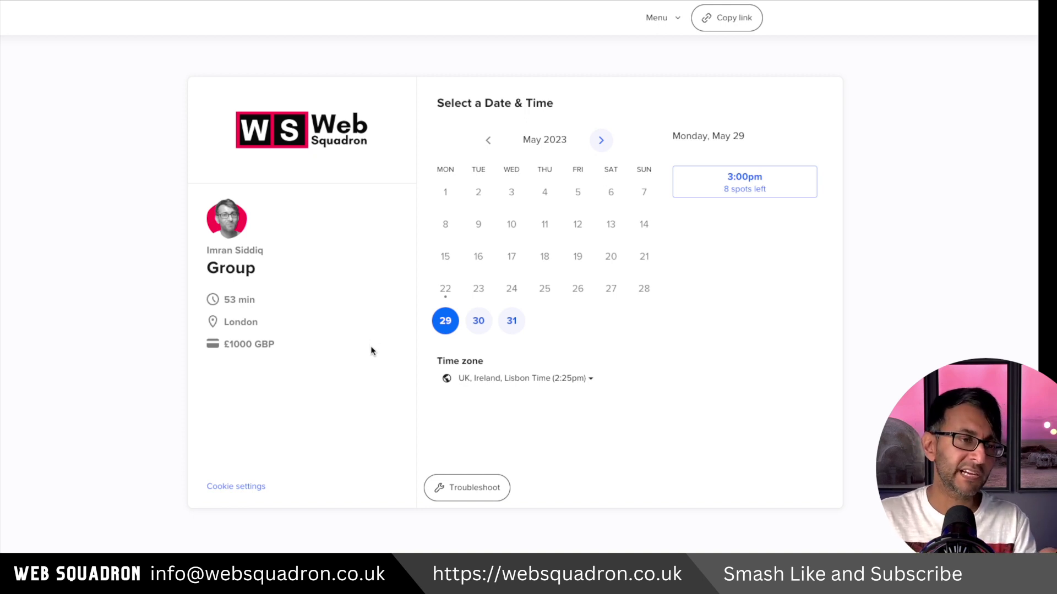
pyautogui.click(511, 320)
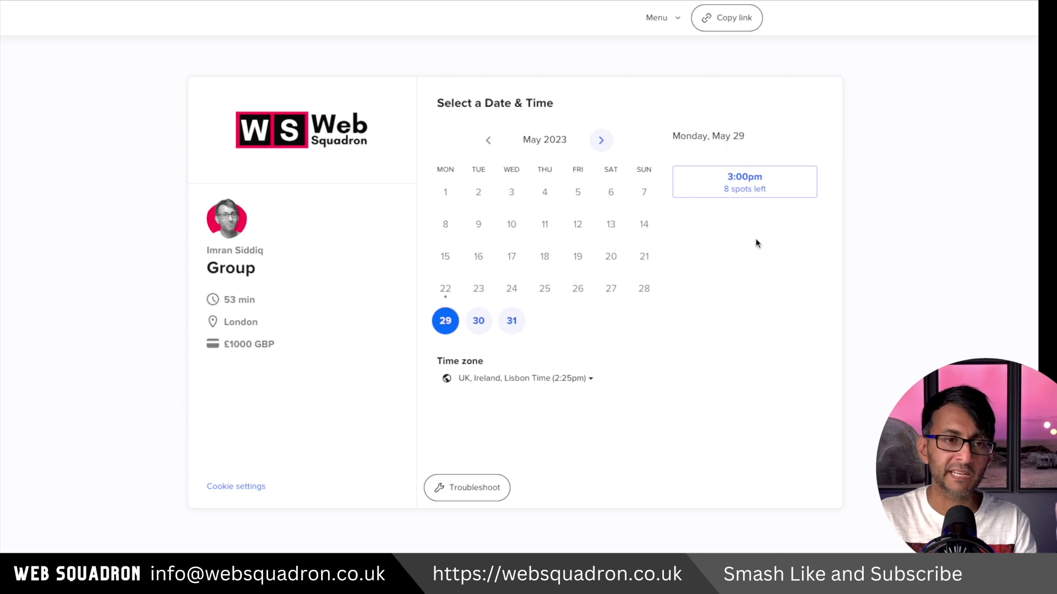
pyautogui.click(765, 189)
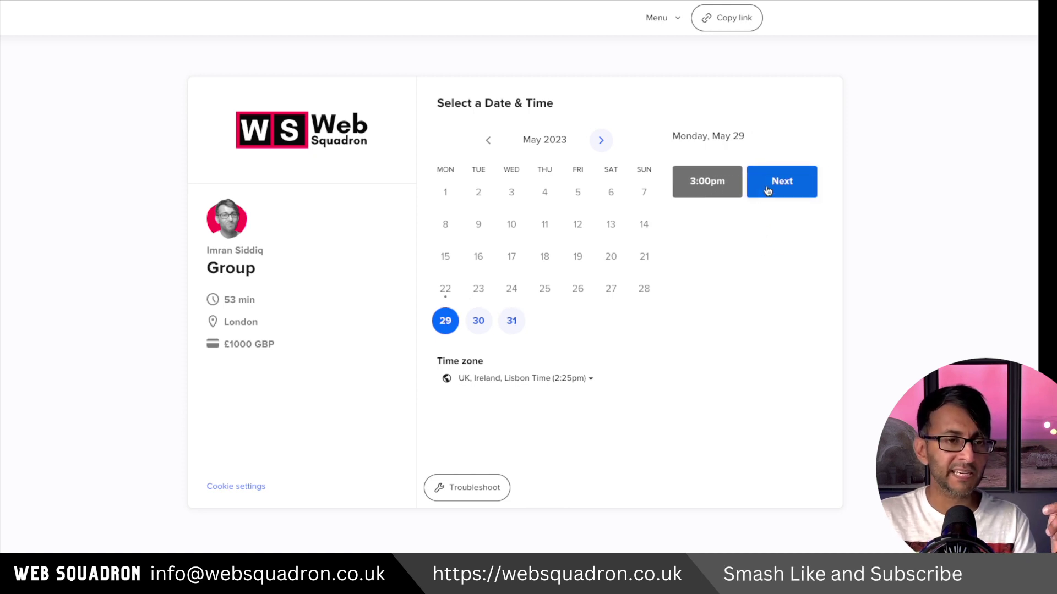
pyautogui.click(768, 191)
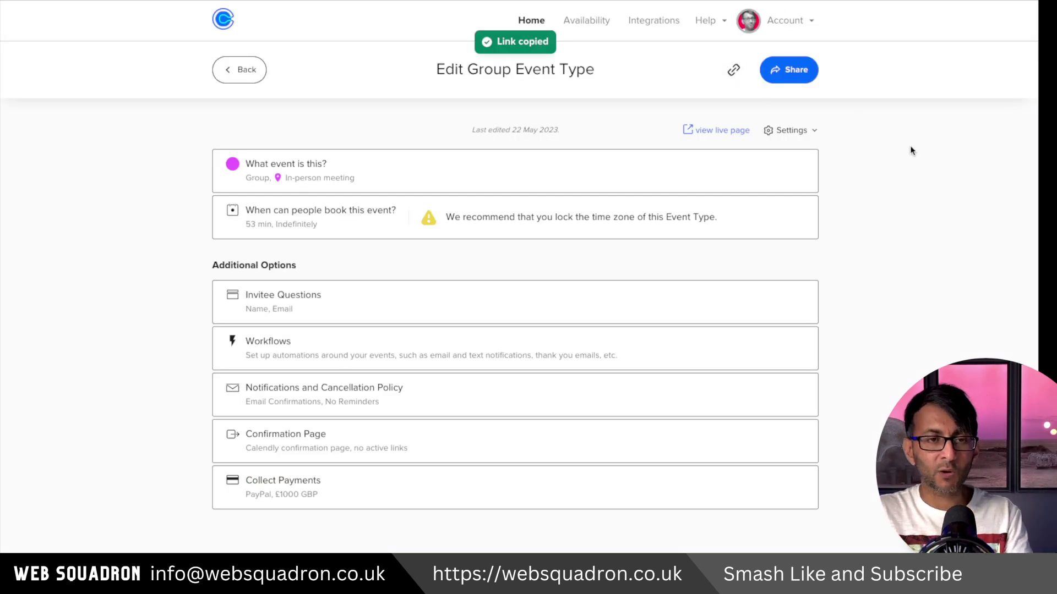
# Step: Generate the Group event's inline embed code with button and link colour ff00e8, and copy it
pyautogui.click(792, 74)
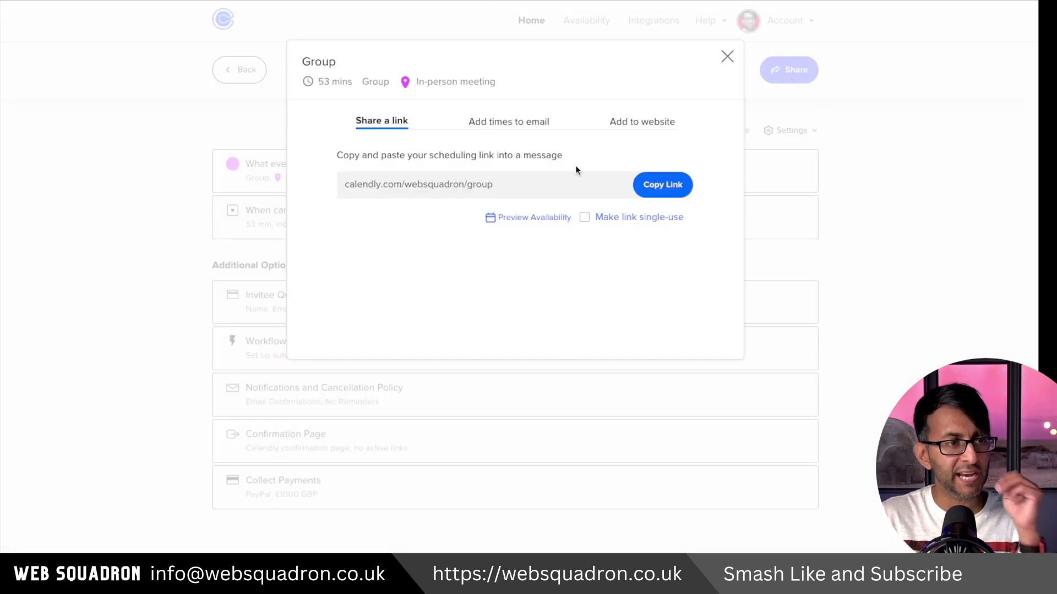
pyautogui.click(651, 122)
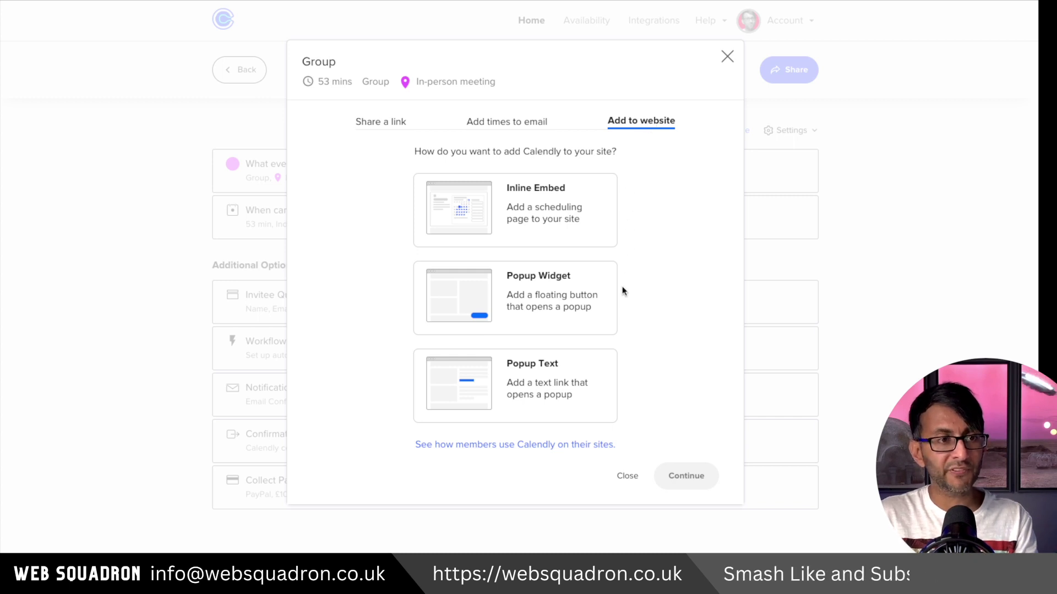
pyautogui.doubleClick(551, 214)
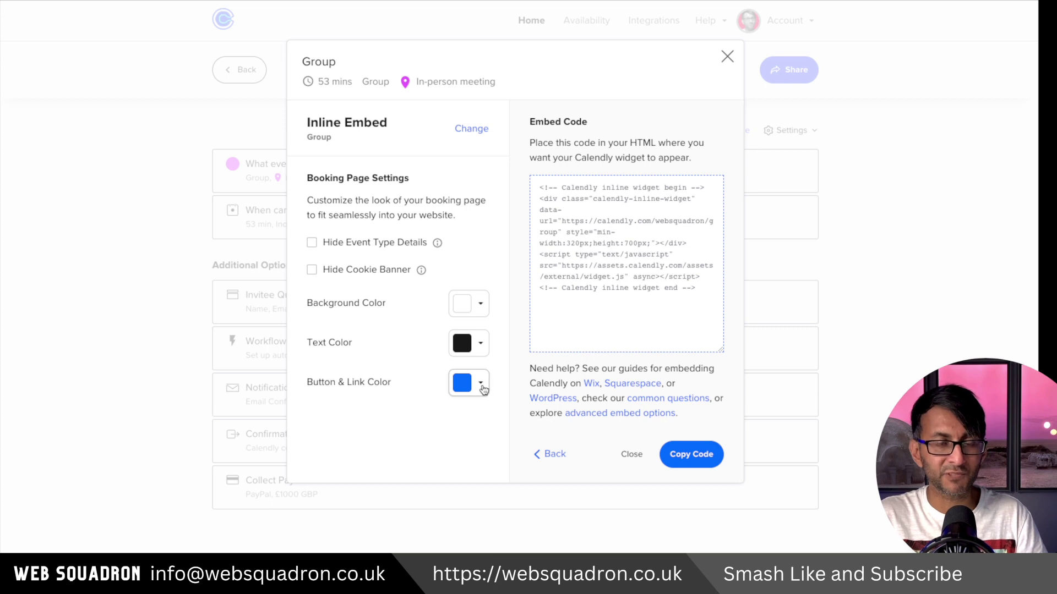
pyautogui.click(481, 386)
pyautogui.moveTo(459, 513); pyautogui.dragTo(508, 382)
pyautogui.moveTo(702, 319); pyautogui.dragTo(537, 184)
pyautogui.hotkey('ctrl', 'c')
pyautogui.click(689, 464)
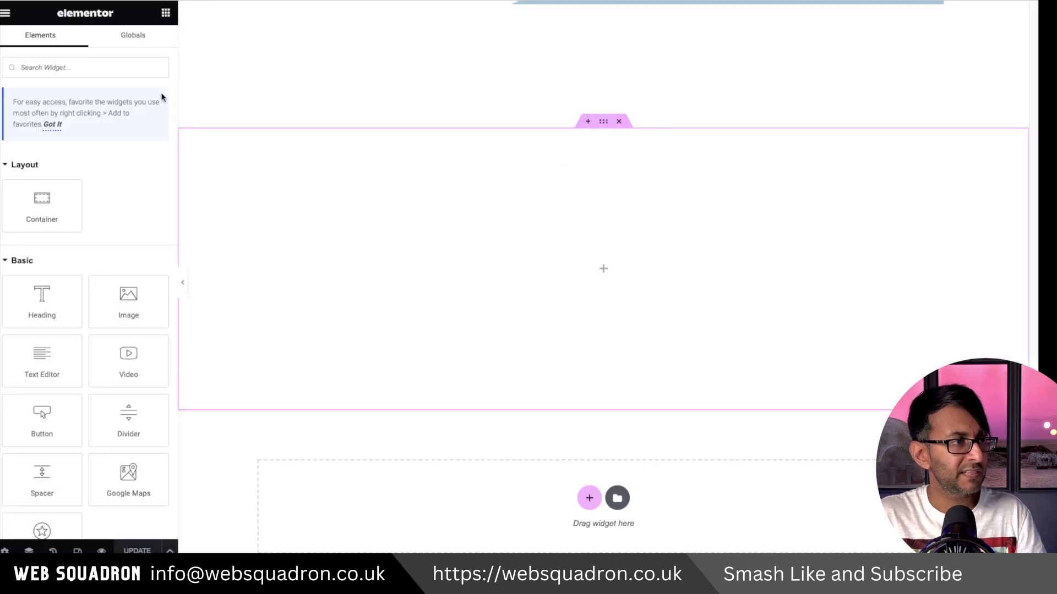
# Step: Drop an HTML widget into the empty section and paste the Calendly embed code into it
pyautogui.write('html')
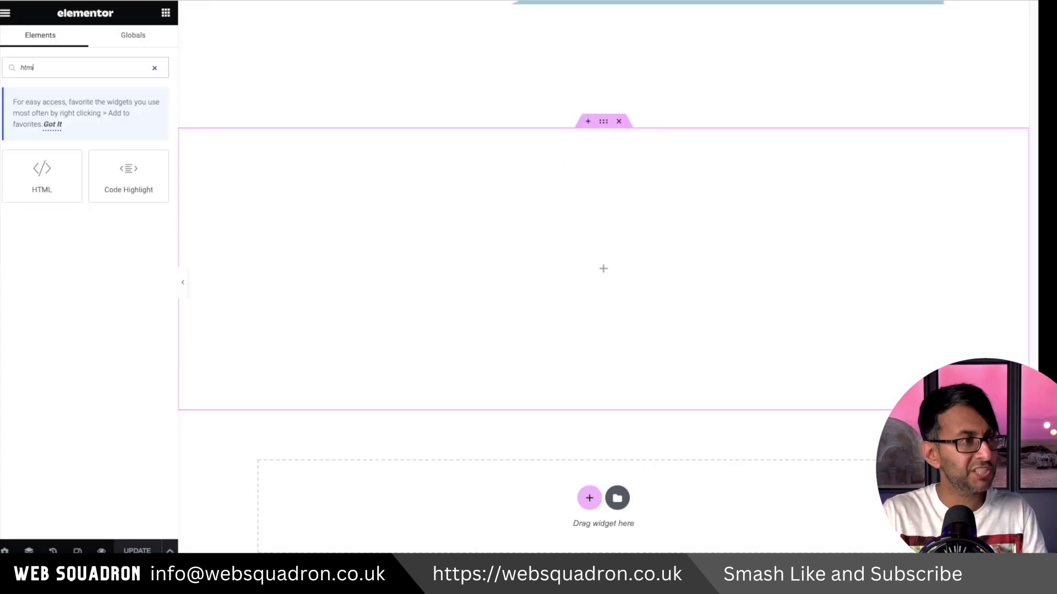
pyautogui.moveTo(82, 169); pyautogui.dragTo(560, 276)
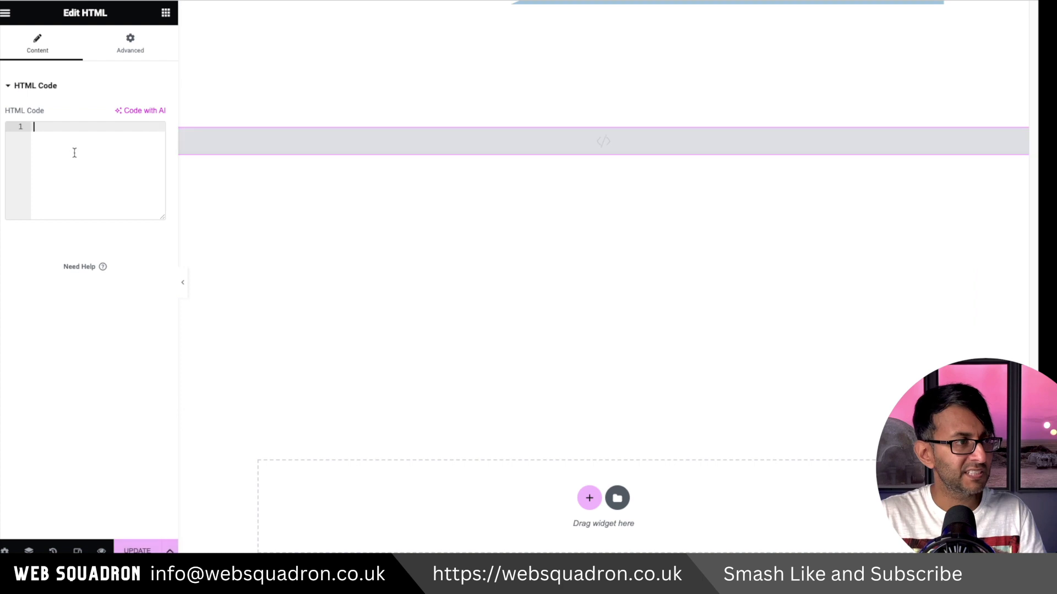
pyautogui.hotkey('ctrl', 'v')
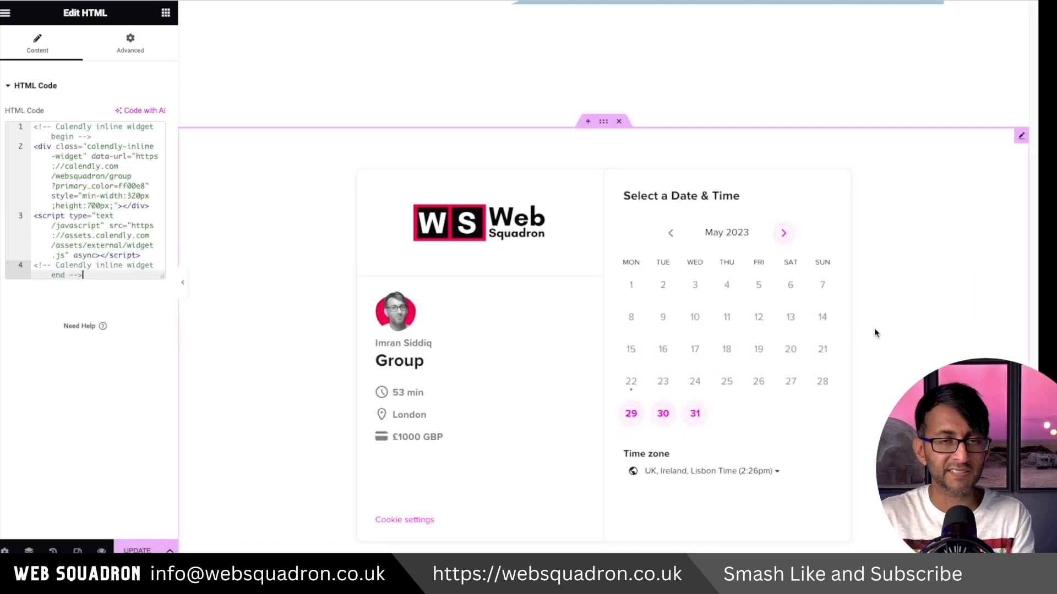
pyautogui.scroll(-3, 829, 328)
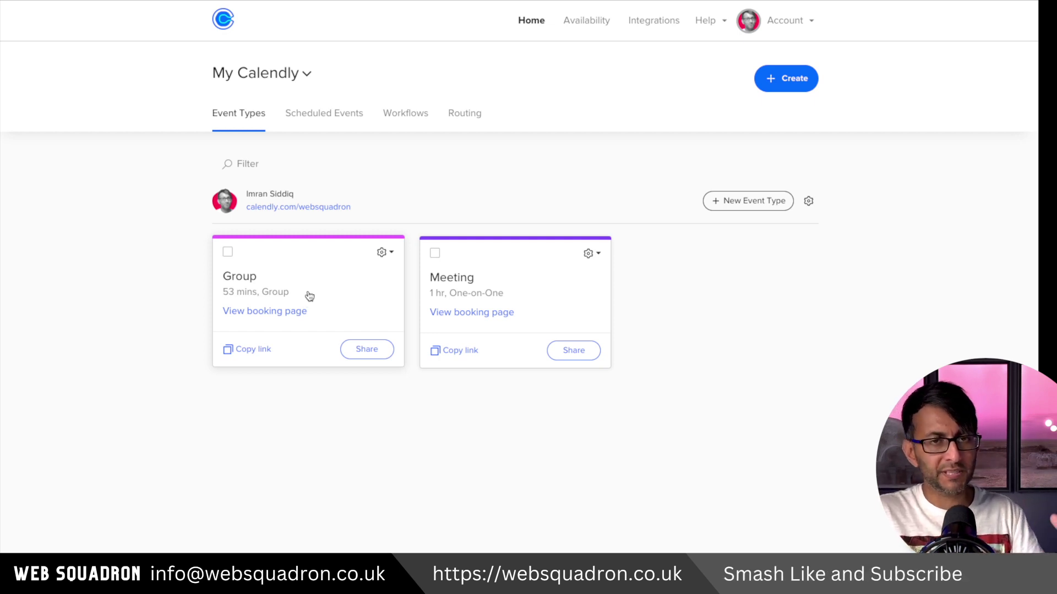
# Step: Open the Group event's booking window and set it to 14 days into the future
pyautogui.click(345, 282)
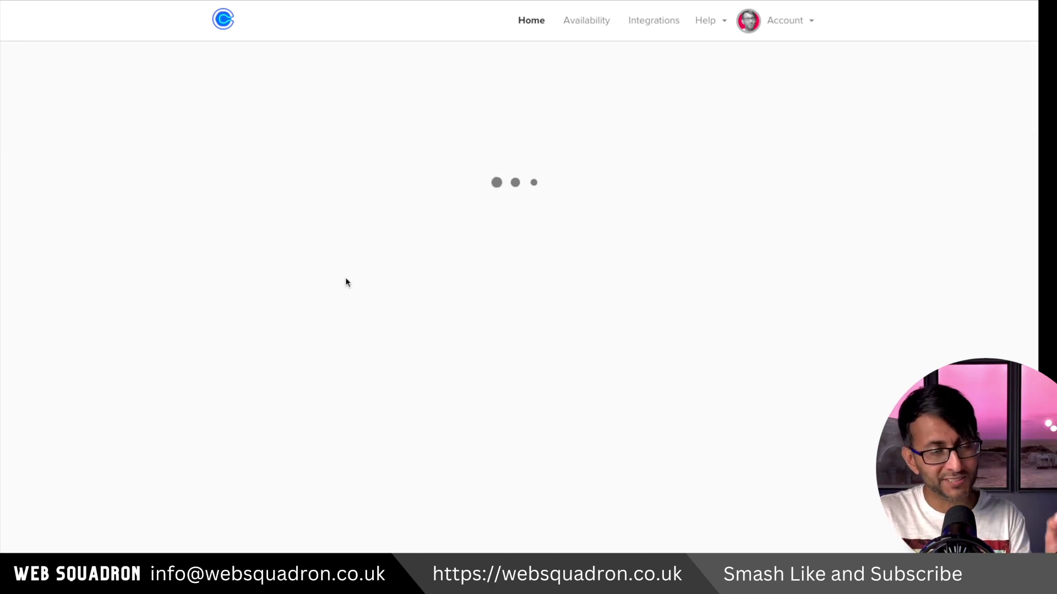
pyautogui.click(388, 217)
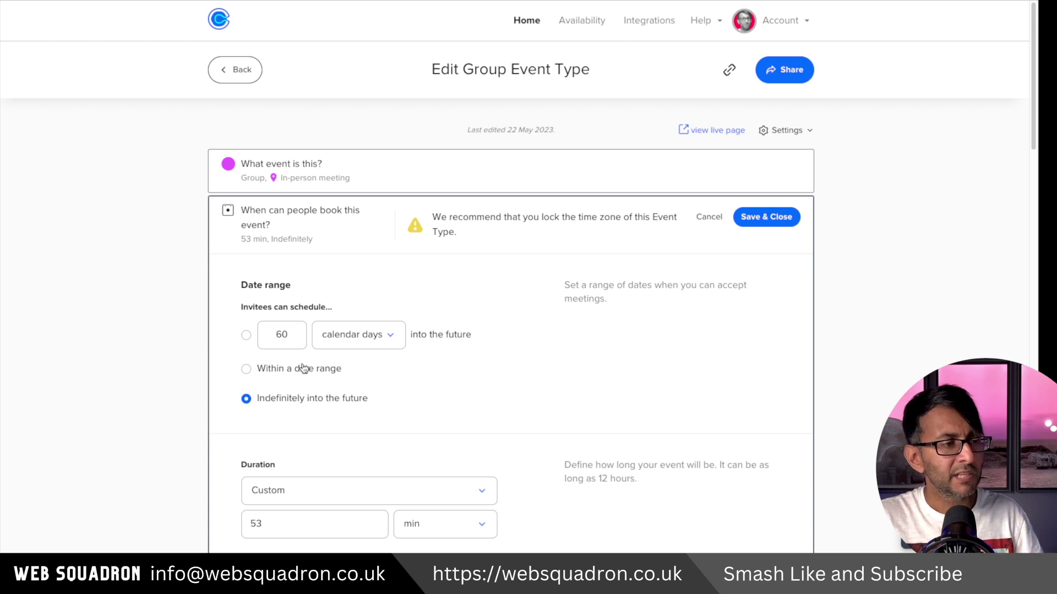
pyautogui.click(246, 335)
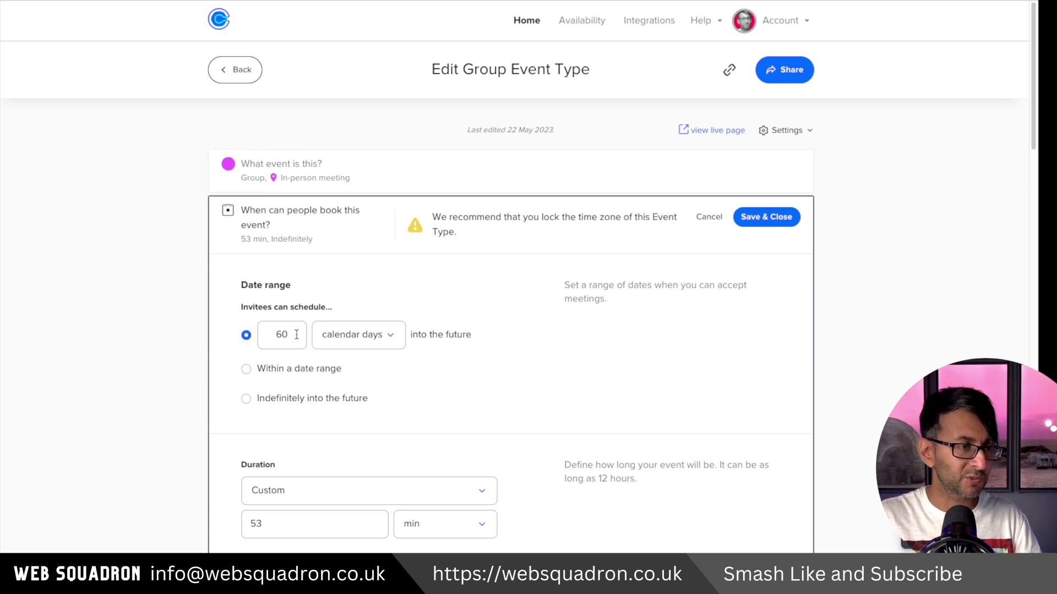
pyautogui.moveTo(296, 334); pyautogui.dragTo(257, 327)
pyautogui.write('14')
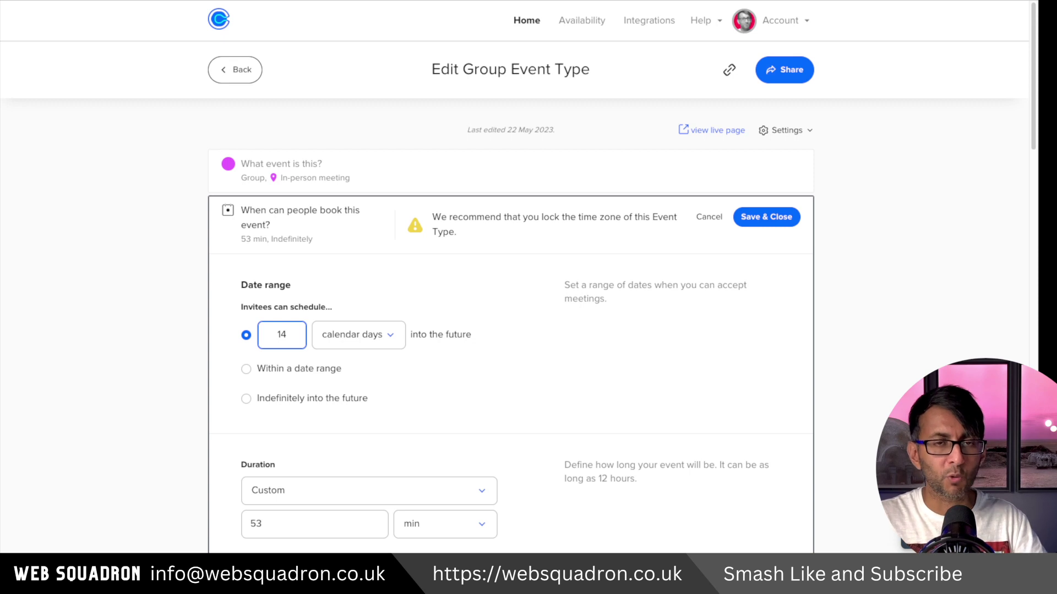
# Step: Switch to a date range of 26 May – 26 May 2023 and save
pyautogui.click(245, 369)
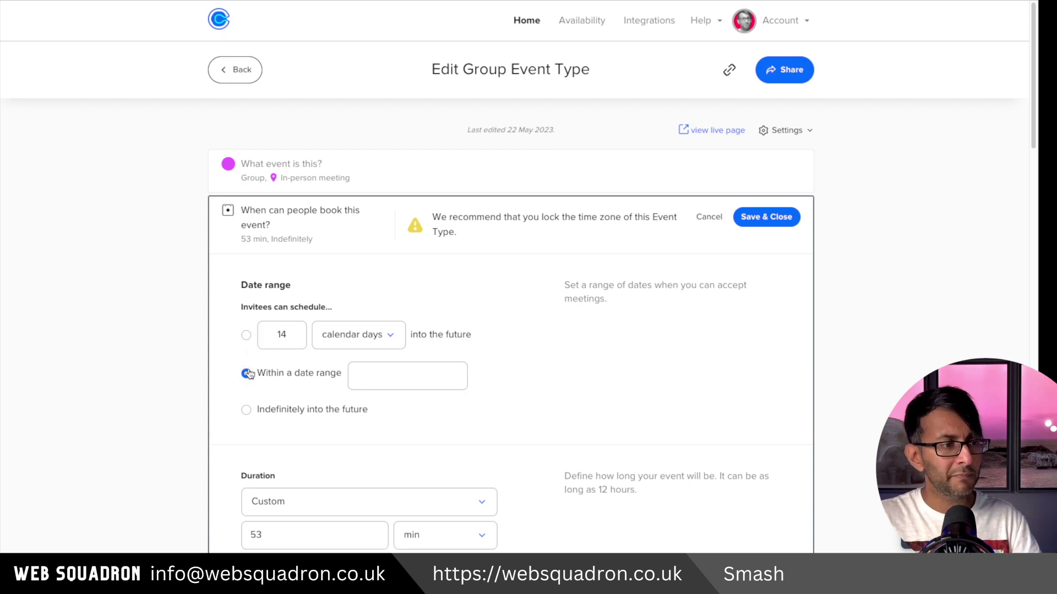
pyautogui.click(387, 379)
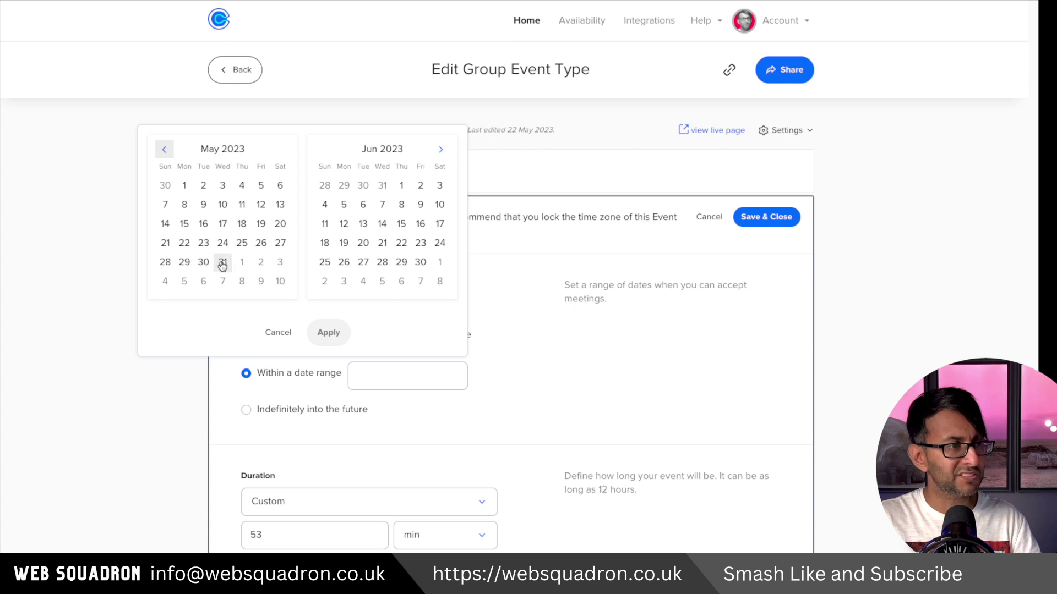
pyautogui.click(261, 245)
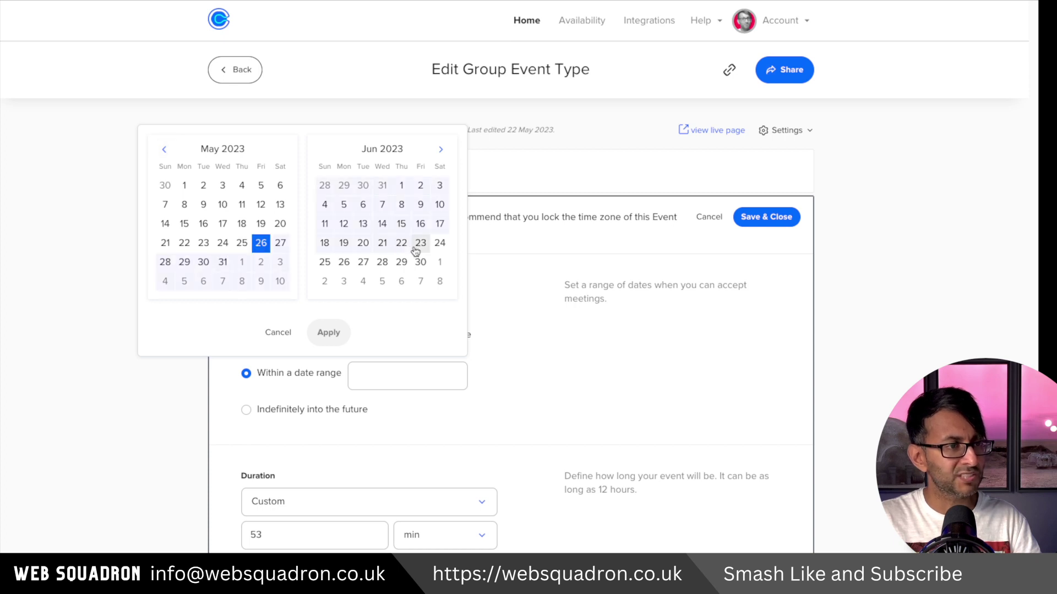
pyautogui.click(263, 246)
pyautogui.click(329, 333)
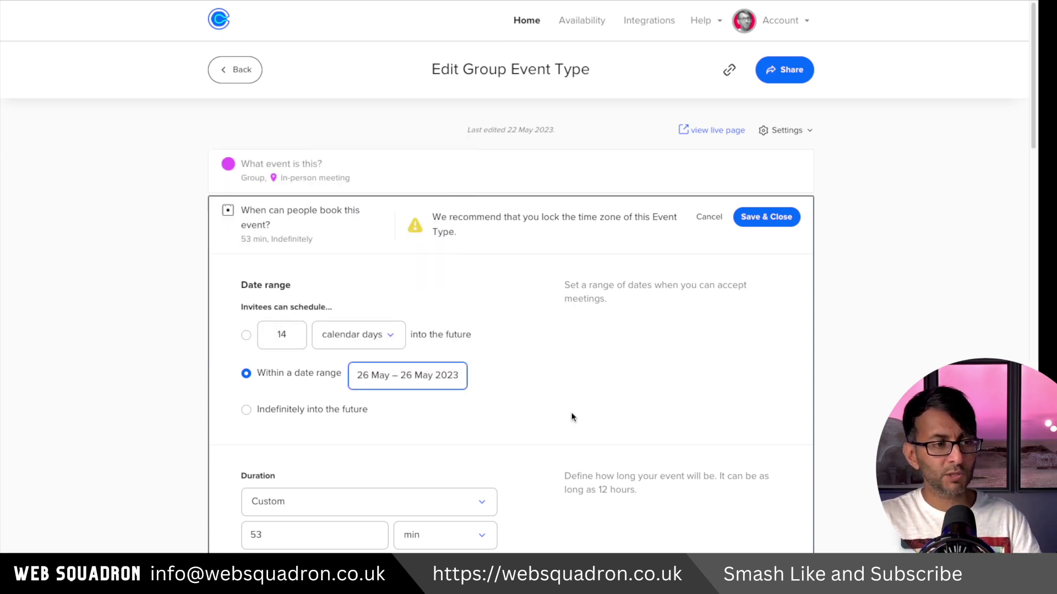
pyautogui.click(778, 229)
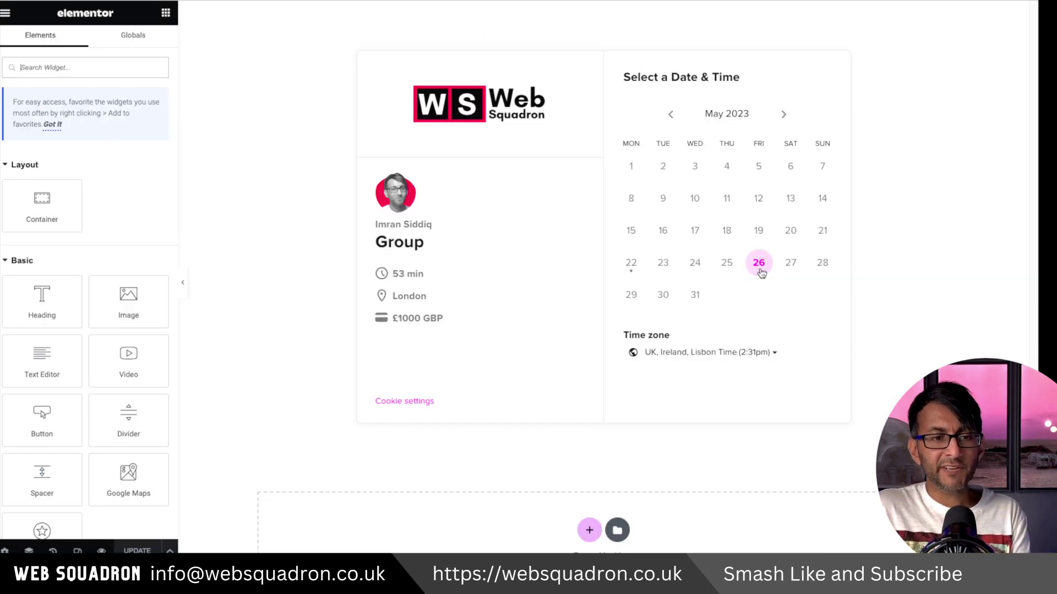
# Step: Select 26 May in the embedded widget, then reopen the Calendly event's date-range settings
pyautogui.click(758, 262)
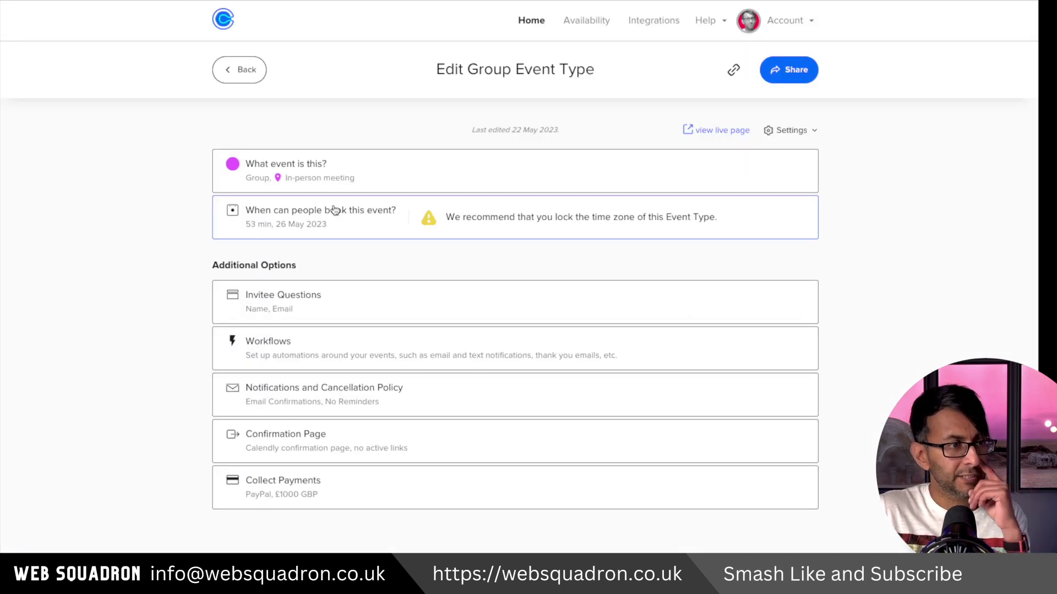
pyautogui.click(364, 234)
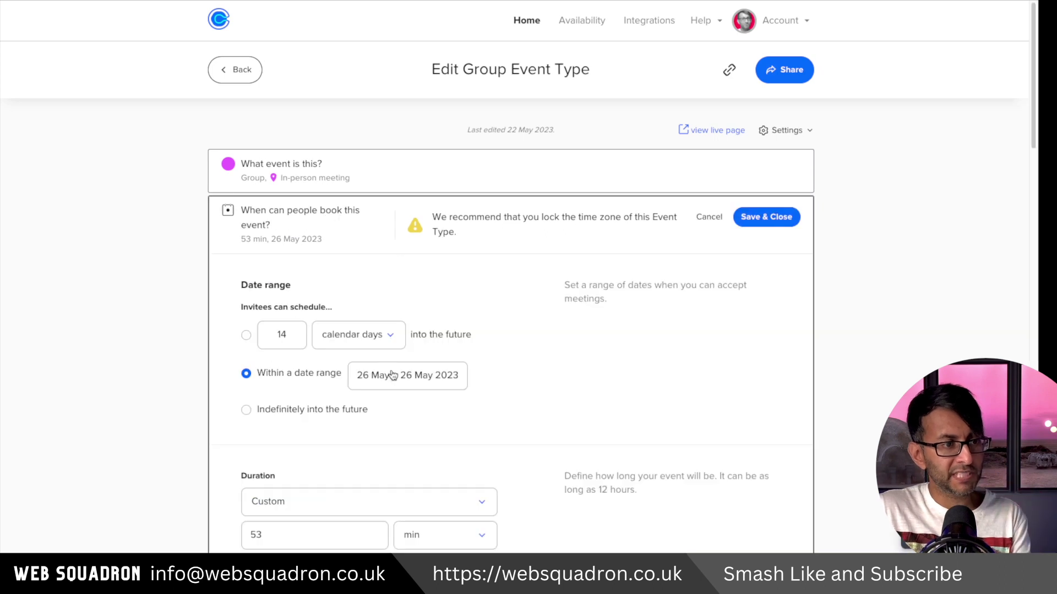
# Step: Set the booking window to 14 calendar days ahead, save it, and view June 2023 in the embed
pyautogui.click(246, 335)
pyautogui.click(768, 216)
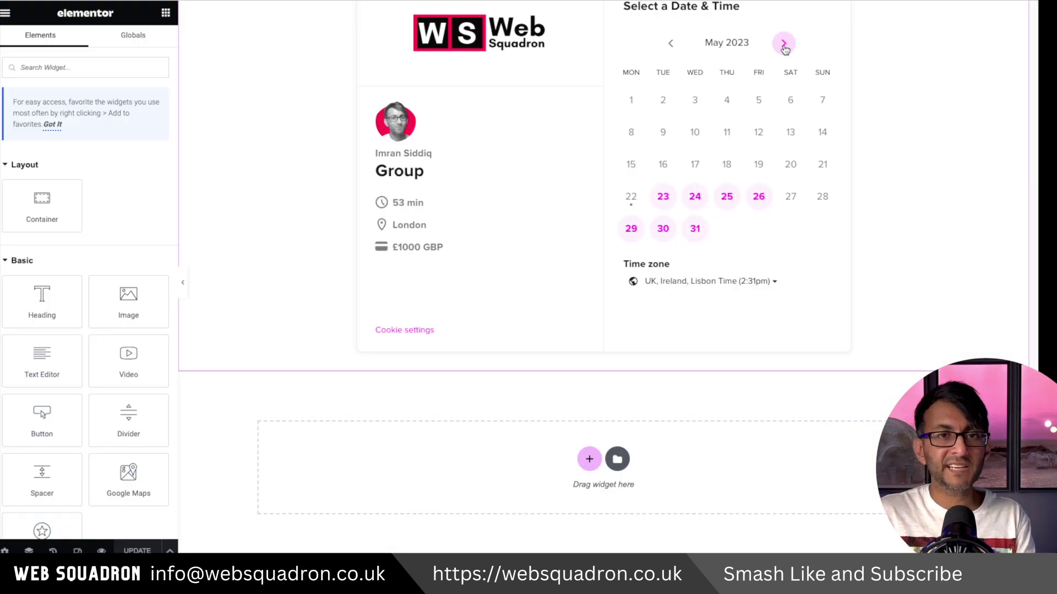
pyautogui.click(783, 43)
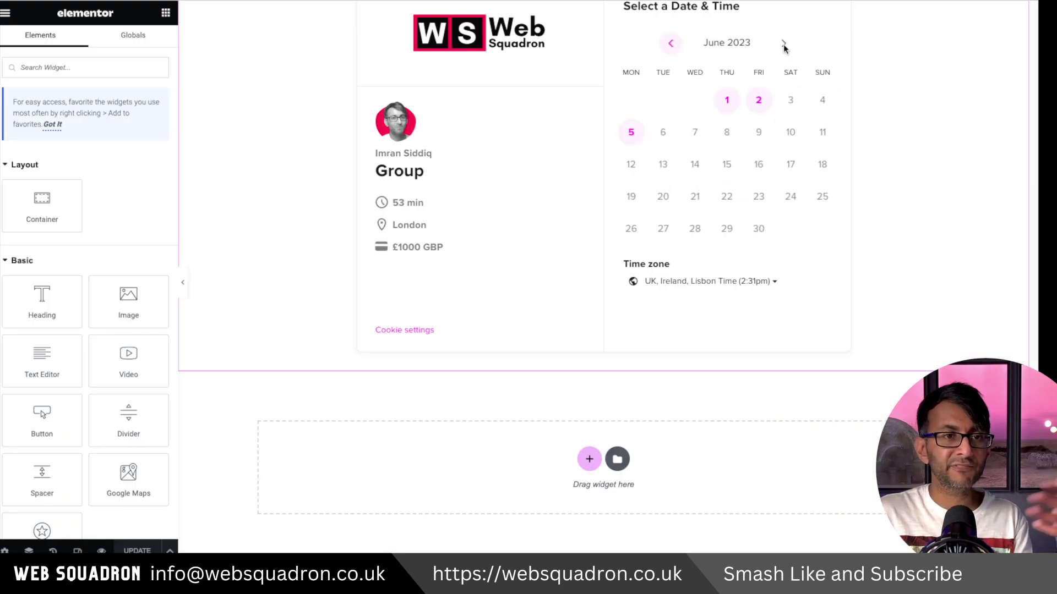